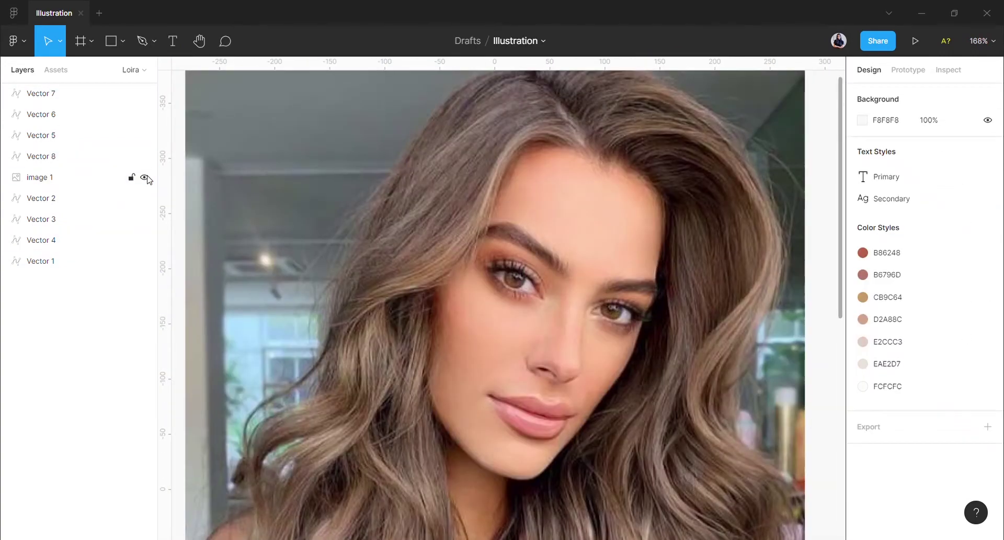
Step: Trace the lower edge of a shadow shape beneath the lower lip with the Pen tool, ending near the mouth's right side
{"action": "left_click", "coordinate": [144, 177]}
{"action": "left_click", "coordinate": [144, 178]}
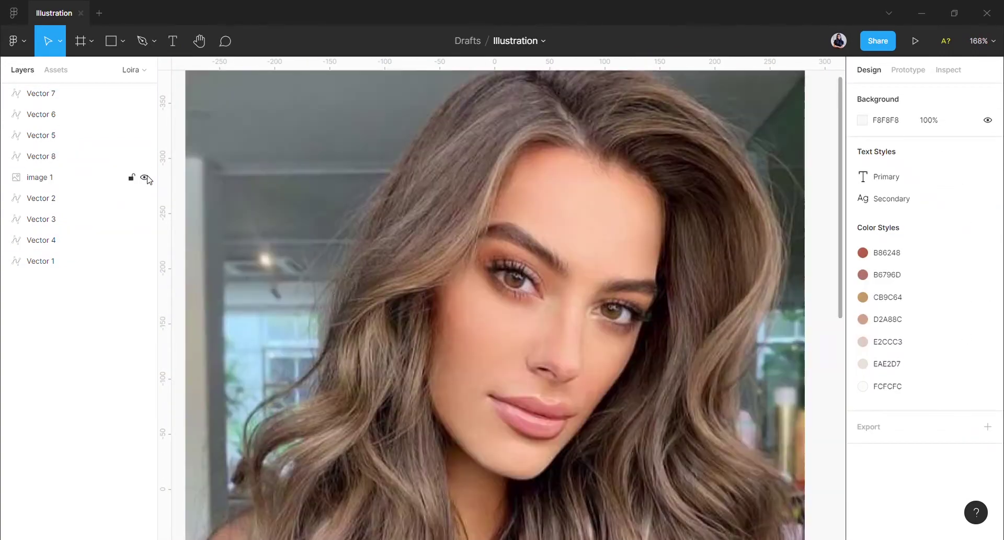
{"action": "scroll", "coordinate": [552, 449], "scroll_direction": "up", "scroll_amount": 5}
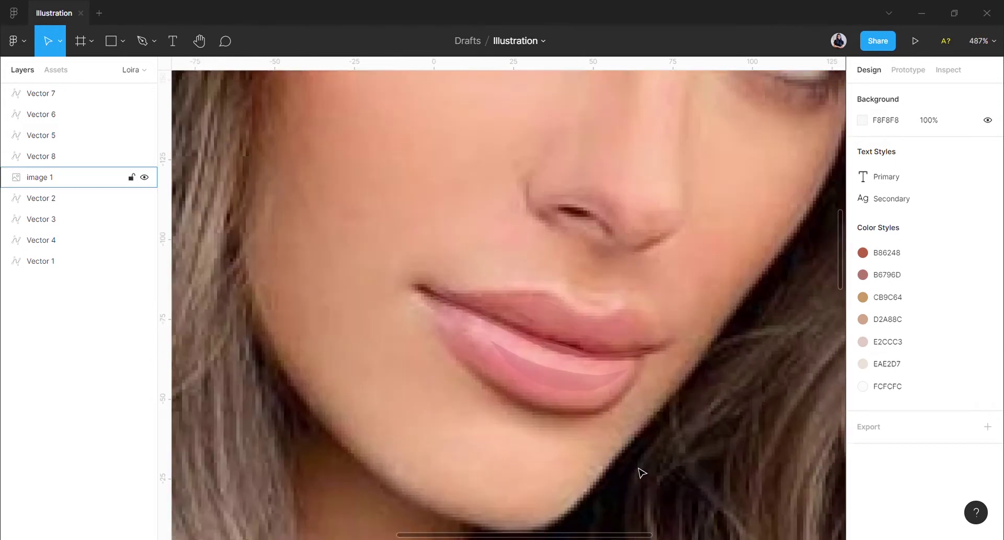
{"action": "left_click", "coordinate": [665, 471]}
{"action": "key", "text": "p"}
{"action": "scroll", "coordinate": [576, 462], "scroll_direction": "up", "scroll_amount": 3}
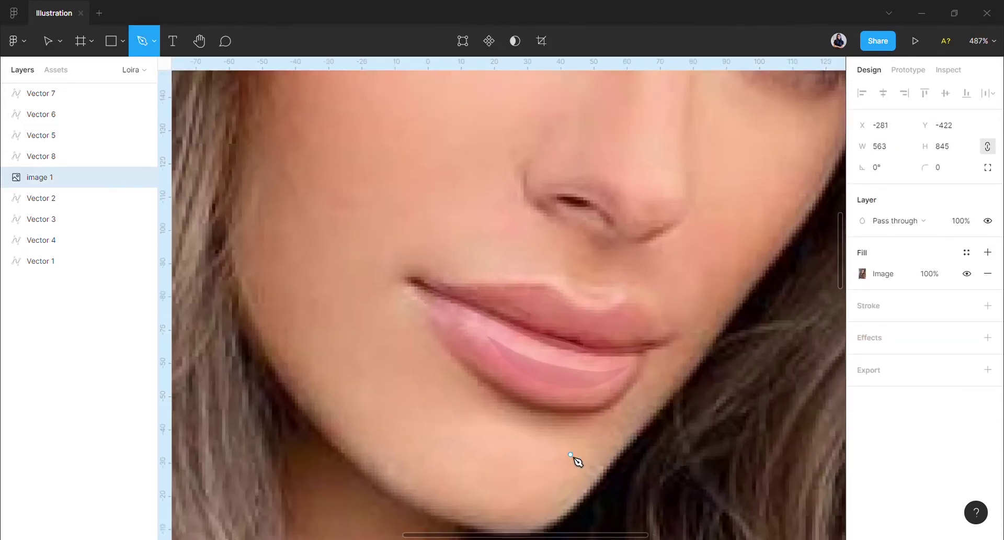
{"action": "left_click", "coordinate": [413, 315]}
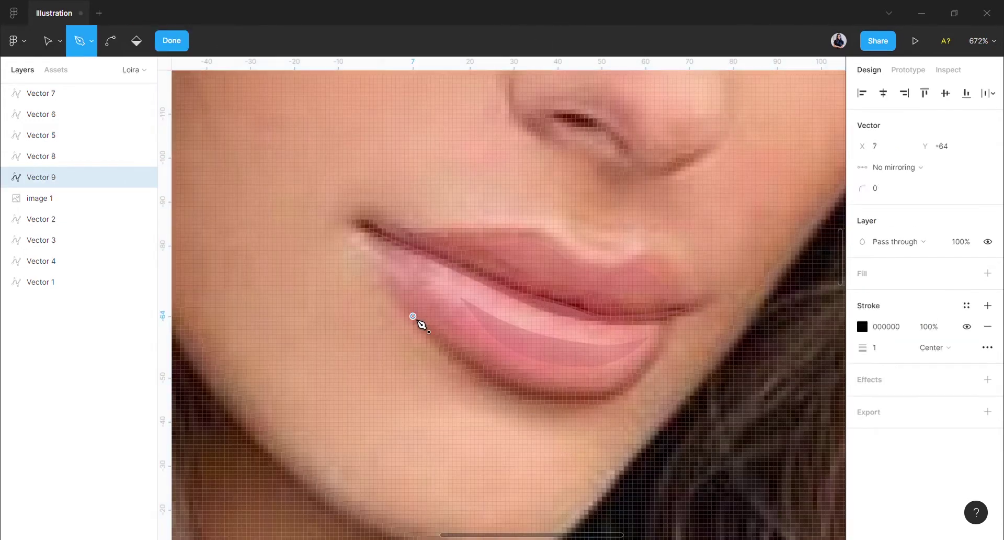
{"action": "left_click", "coordinate": [429, 344]}
{"action": "left_click", "coordinate": [472, 384]}
{"action": "left_click", "coordinate": [523, 411]}
{"action": "left_click", "coordinate": [567, 415]}
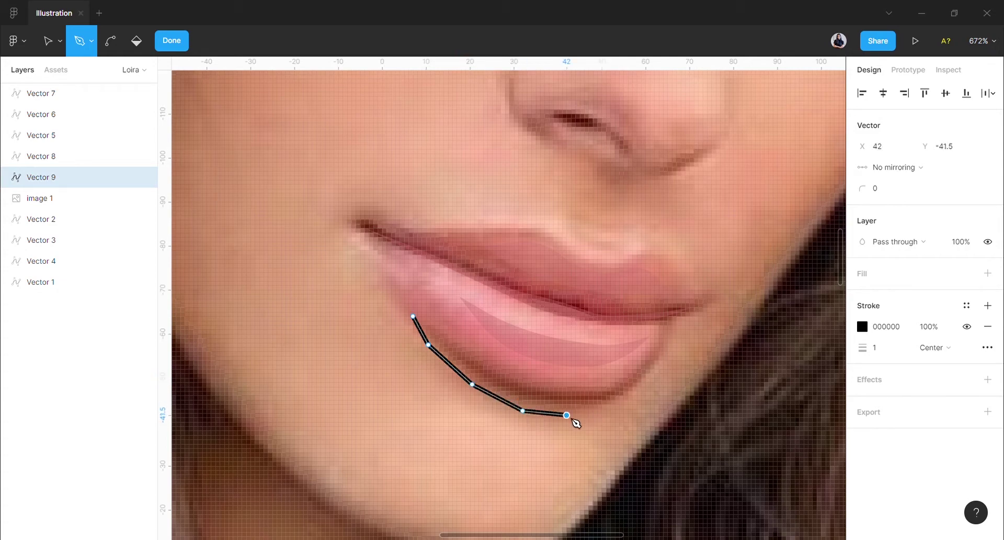
{"action": "left_click", "coordinate": [600, 410]}
{"action": "left_click", "coordinate": [621, 397]}
{"action": "left_click", "coordinate": [643, 366]}
Step: Trace back along the lower lip to close the shadow outline as a crescent about 53.5 × 27.5
{"action": "left_click", "coordinate": [609, 384]}
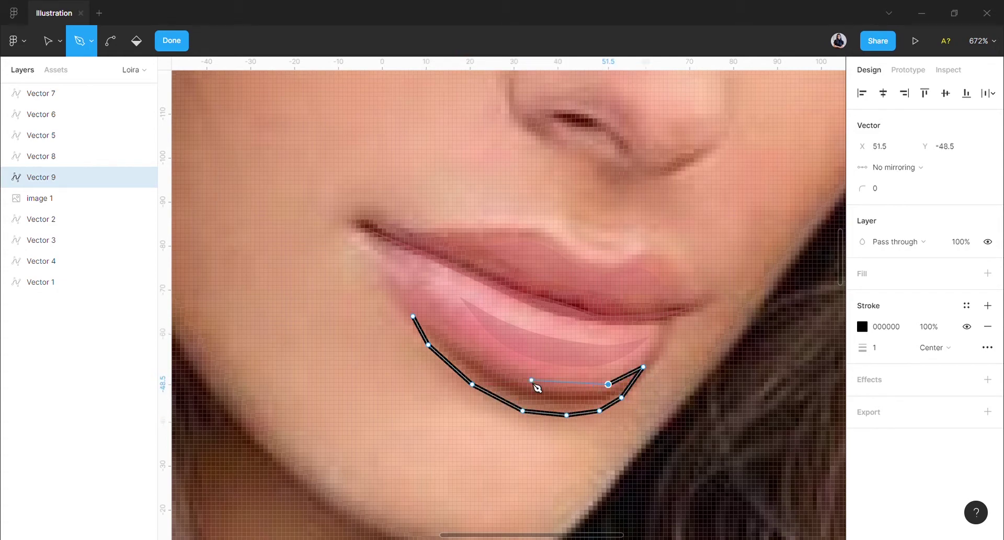
{"action": "left_click", "coordinate": [538, 377]}
{"action": "left_click", "coordinate": [479, 351]}
{"action": "left_click", "coordinate": [434, 316]}
{"action": "left_click", "coordinate": [409, 294]}
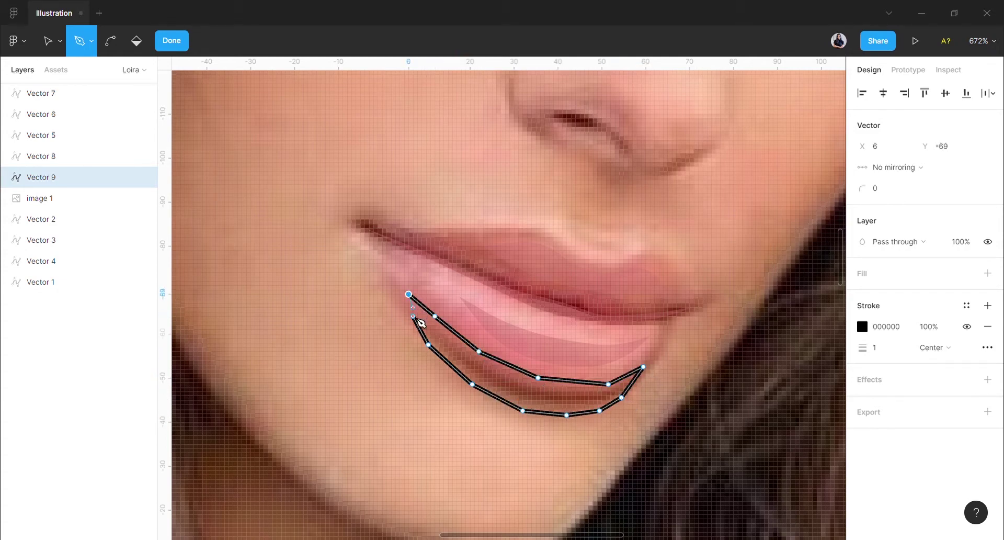
{"action": "key", "text": "Escape"}
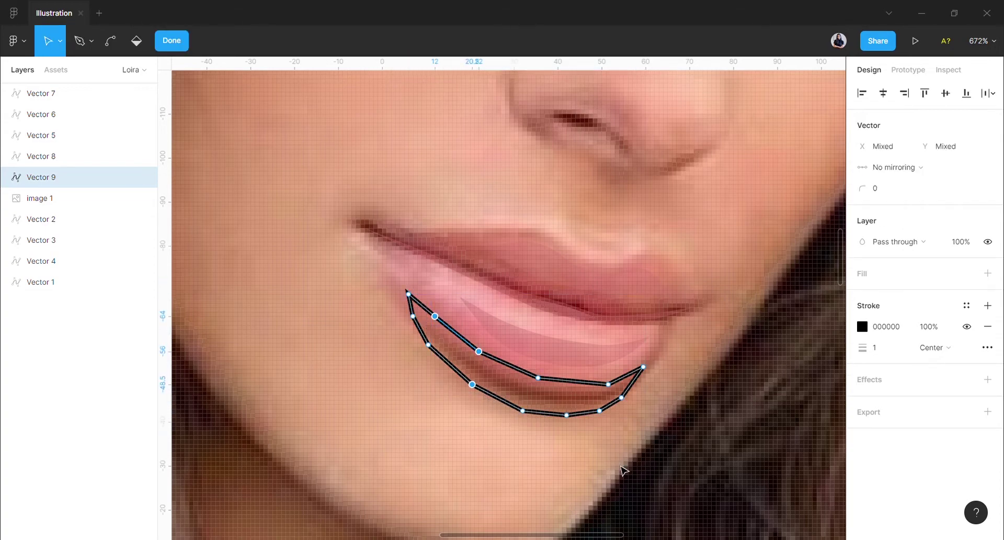
Step: Round all points of the lower-lip crescent except its two tips with a corner radius of 300
{"action": "left_click_drag", "start_coordinate": [633, 471], "coordinate": [411, 316]}
{"action": "left_click", "coordinate": [887, 190]}
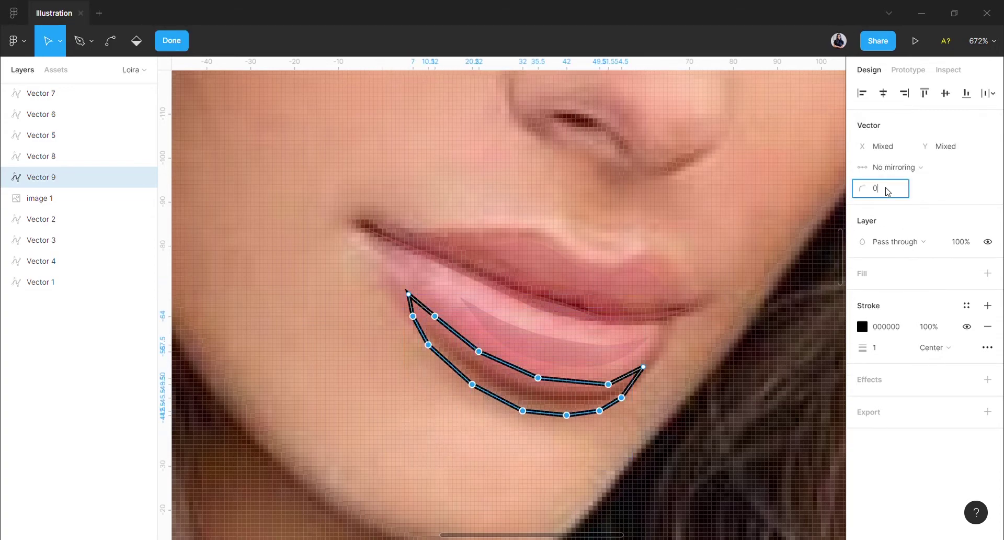
{"action": "type", "text": "300"}
{"action": "key", "text": "Return"}
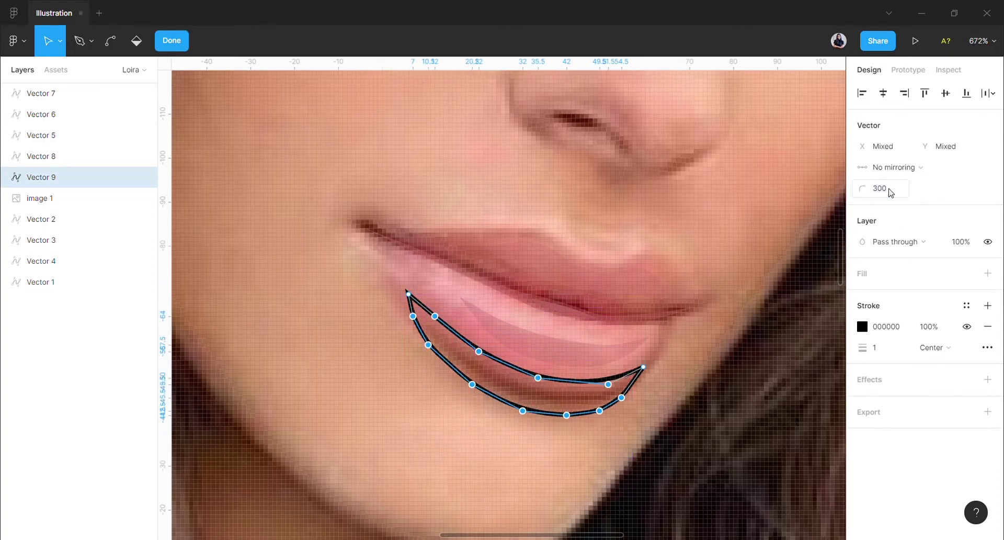
Step: Replace the crescent's stroke with a solid fill and hide the reference photo
{"action": "left_click", "coordinate": [988, 326]}
{"action": "left_click", "coordinate": [988, 273]}
{"action": "left_click", "coordinate": [145, 198]}
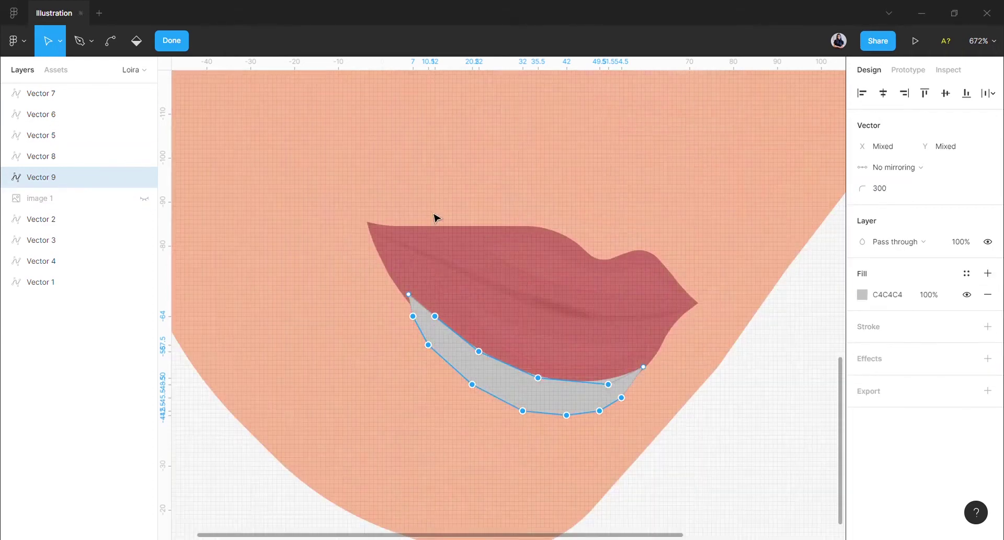
Step: Reorder the crescent's layer so it sits behind the lip shapes and directly above the face shape
{"action": "key", "text": "Escape"}
{"action": "left_click", "coordinate": [481, 186]}
{"action": "left_click", "coordinate": [464, 348]}
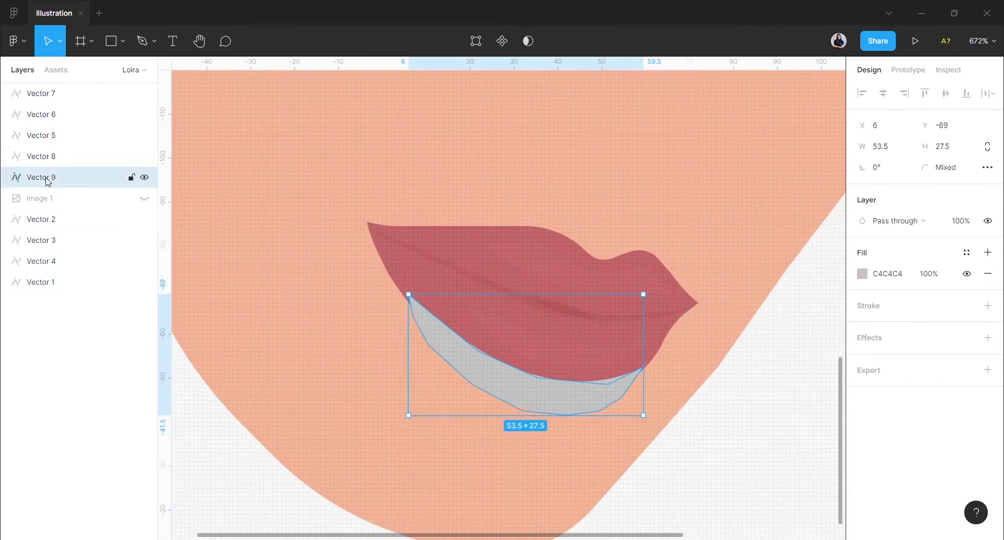
{"action": "left_click_drag", "start_coordinate": [47, 181], "coordinate": [53, 254]}
Step: Sample the face colour for the crescent's fill, lighten it to FFC4A3 and set the fill opacity to 50%
{"action": "left_click", "coordinate": [862, 273]}
{"action": "left_click", "coordinate": [708, 394]}
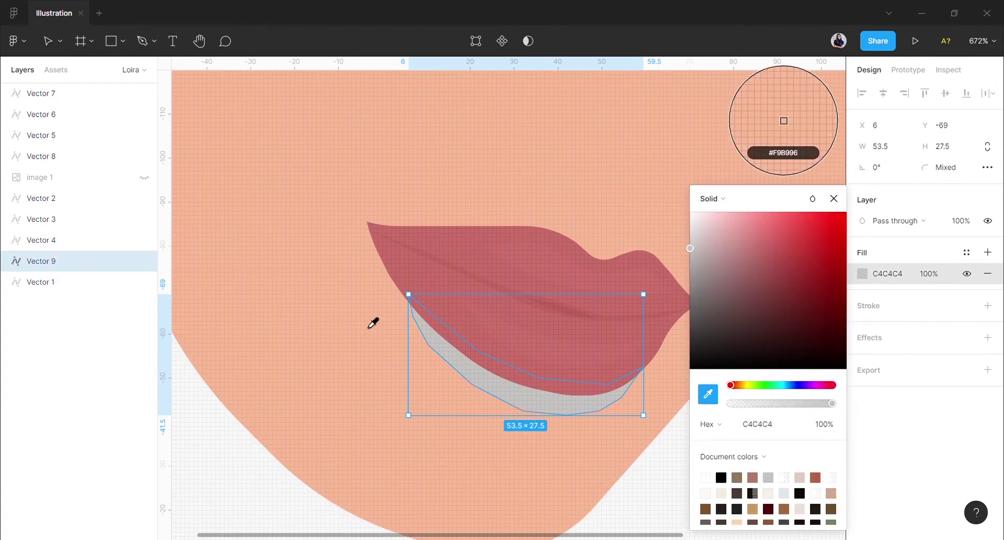
{"action": "left_click", "coordinate": [374, 323]}
{"action": "left_click", "coordinate": [748, 215]}
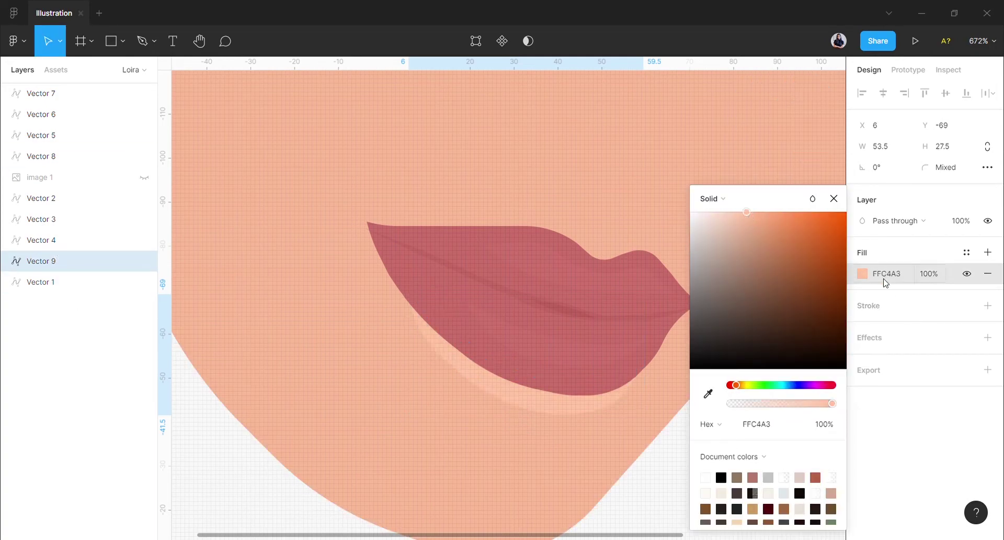
{"action": "left_click", "coordinate": [929, 280]}
{"action": "key", "text": "Return"}
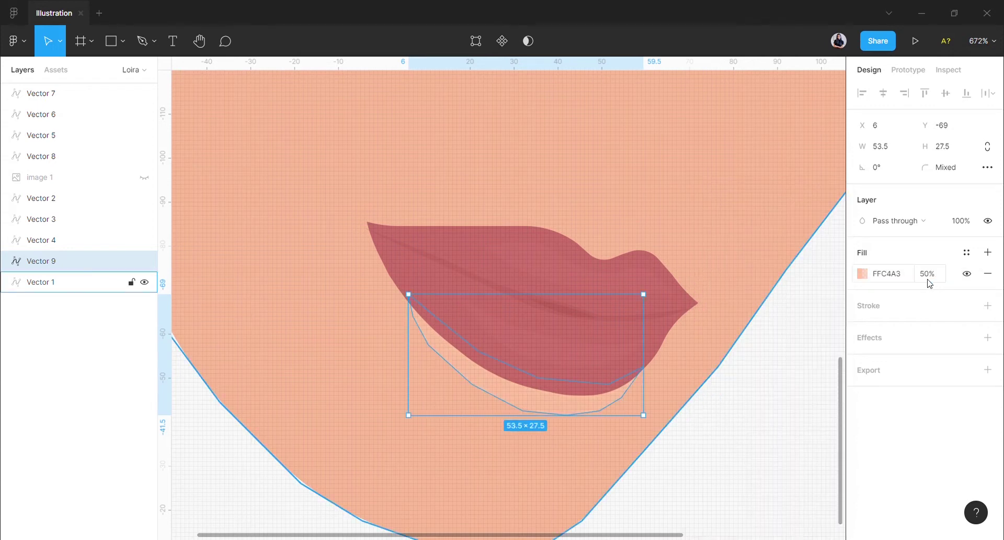
{"action": "left_click", "coordinate": [762, 441]}
Step: Darken the crescent's fill to F4AB83 and set its opacity to 100%
{"action": "scroll", "coordinate": [762, 440], "scroll_direction": "down", "scroll_amount": 3}
{"action": "scroll", "coordinate": [570, 423], "scroll_direction": "up", "scroll_amount": 2}
{"action": "left_click", "coordinate": [575, 413]}
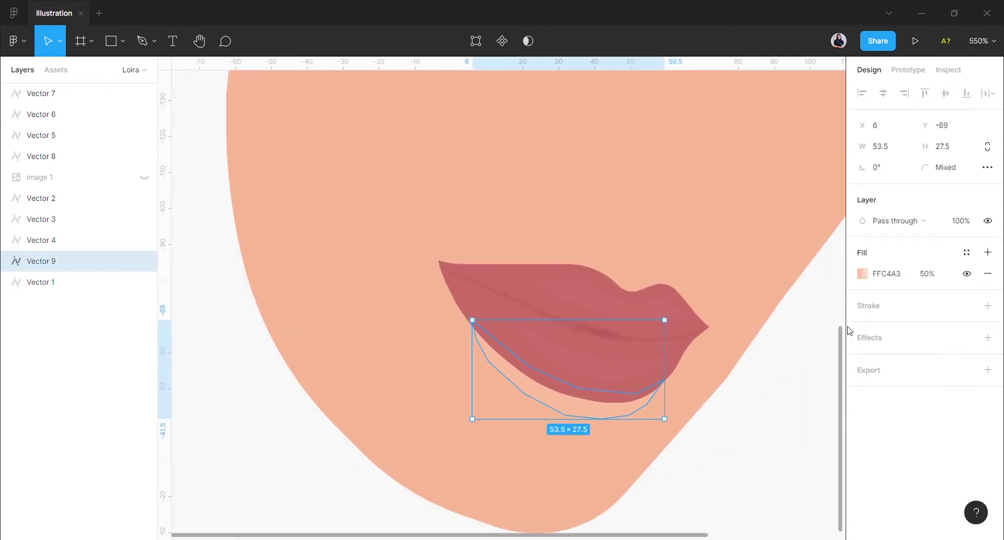
{"action": "left_click", "coordinate": [870, 277]}
{"action": "left_click", "coordinate": [708, 393]}
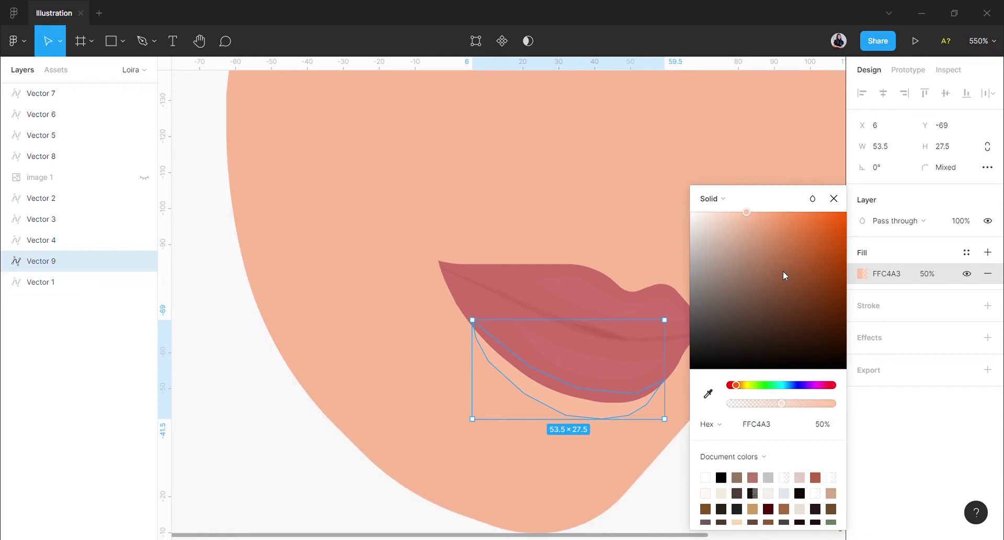
{"action": "left_click_drag", "start_coordinate": [754, 223], "coordinate": [764, 221]}
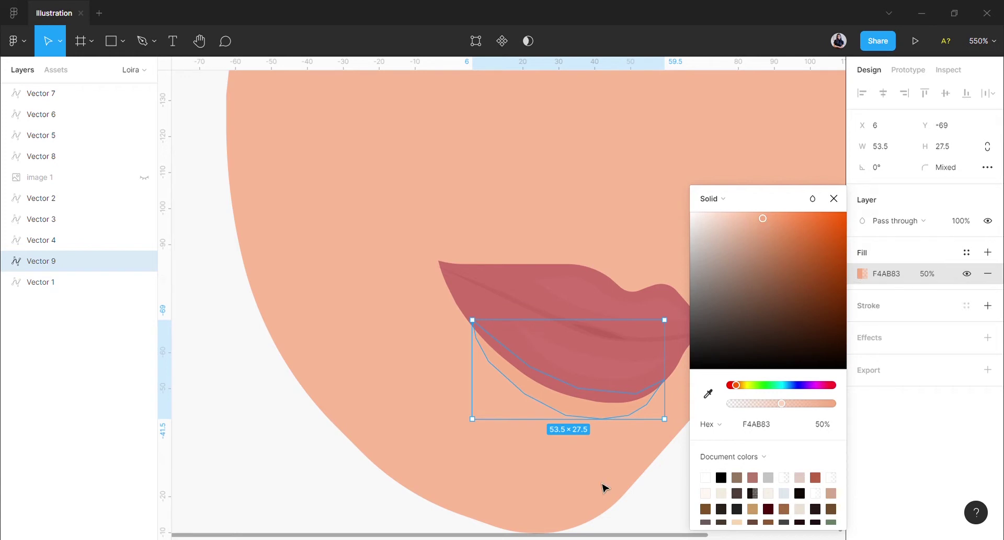
{"action": "left_click", "coordinate": [931, 275]}
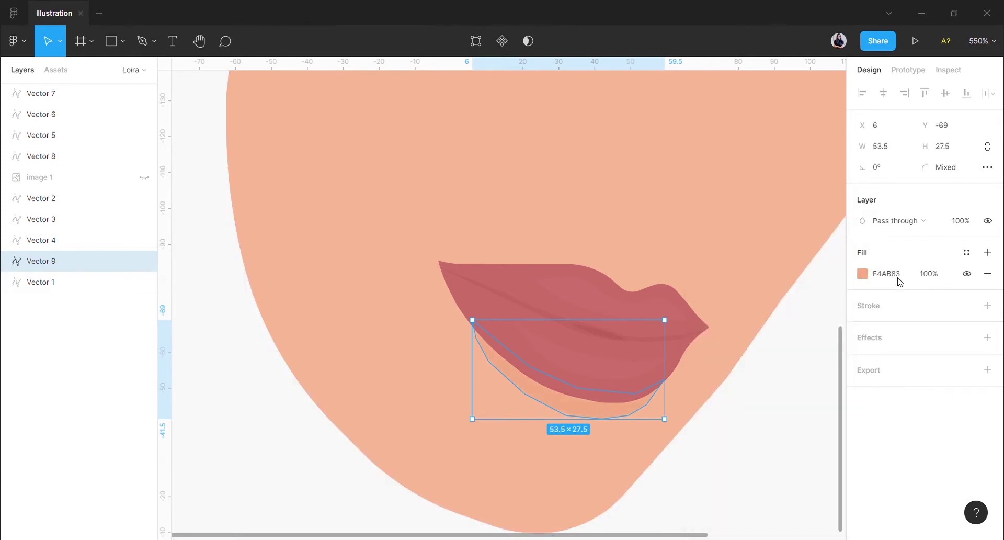
Step: Match the crescent's fill to the face shape's colour, F9B996, using the colours of both selected shapes
{"action": "left_click", "coordinate": [861, 273]}
{"action": "left_click", "coordinate": [708, 394]}
{"action": "left_click", "coordinate": [390, 274]}
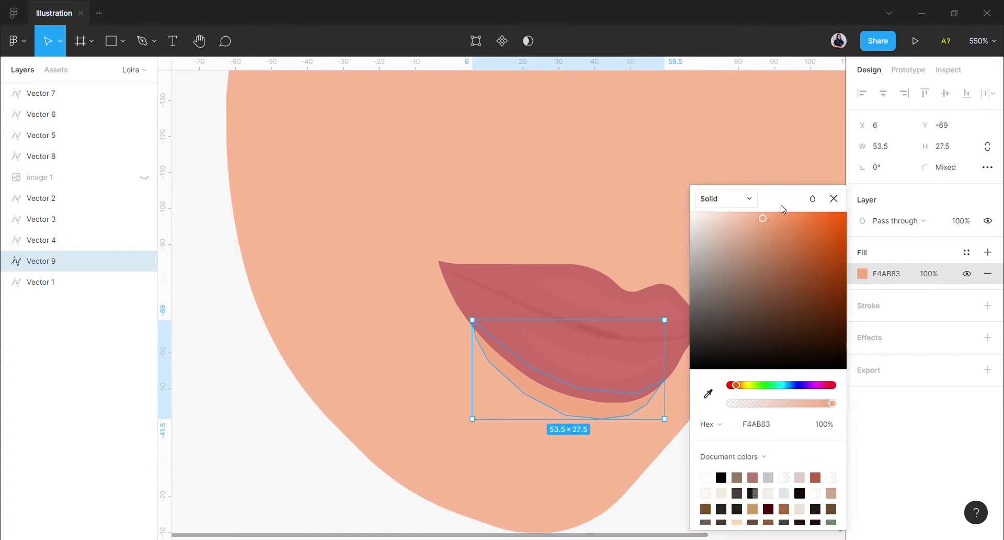
{"action": "left_click", "coordinate": [578, 180]}
{"action": "left_click", "coordinate": [562, 402], "text": "shift"}
{"action": "left_click", "coordinate": [569, 410], "text": "shift"}
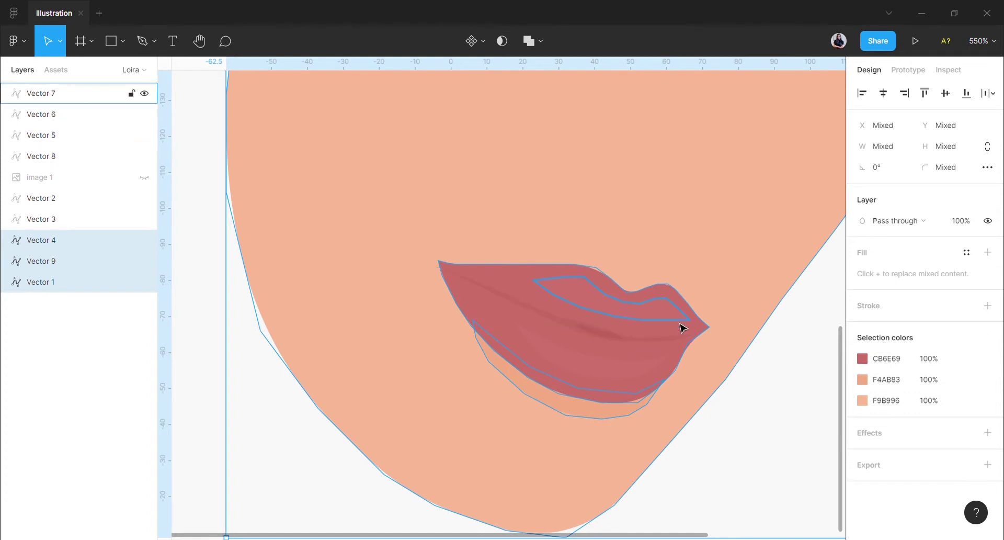
{"action": "left_click", "coordinate": [670, 293], "text": "shift"}
{"action": "left_click", "coordinate": [880, 362]}
{"action": "left_click", "coordinate": [887, 381]}
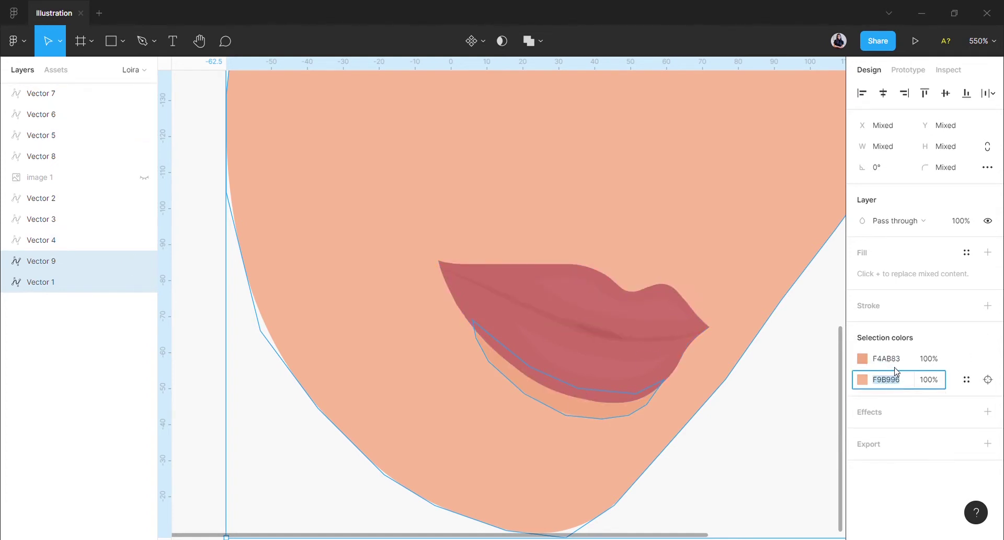
{"action": "key", "text": "Return"}
Step: Set the crescent's fill to the slightly darker F3B18D at 50% opacity
{"action": "left_click", "coordinate": [791, 410]}
{"action": "left_click", "coordinate": [581, 413]}
{"action": "left_click", "coordinate": [862, 273]}
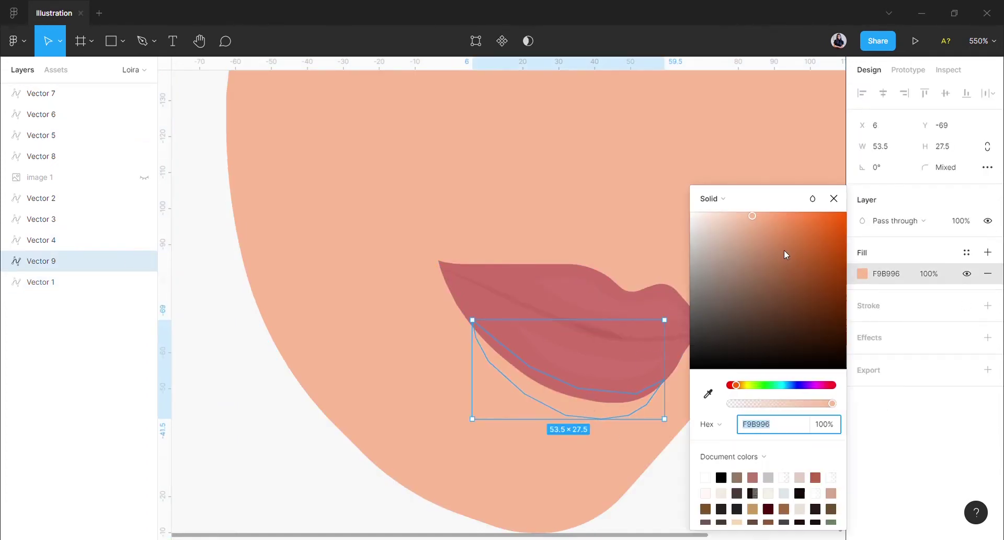
{"action": "left_click", "coordinate": [756, 224]}
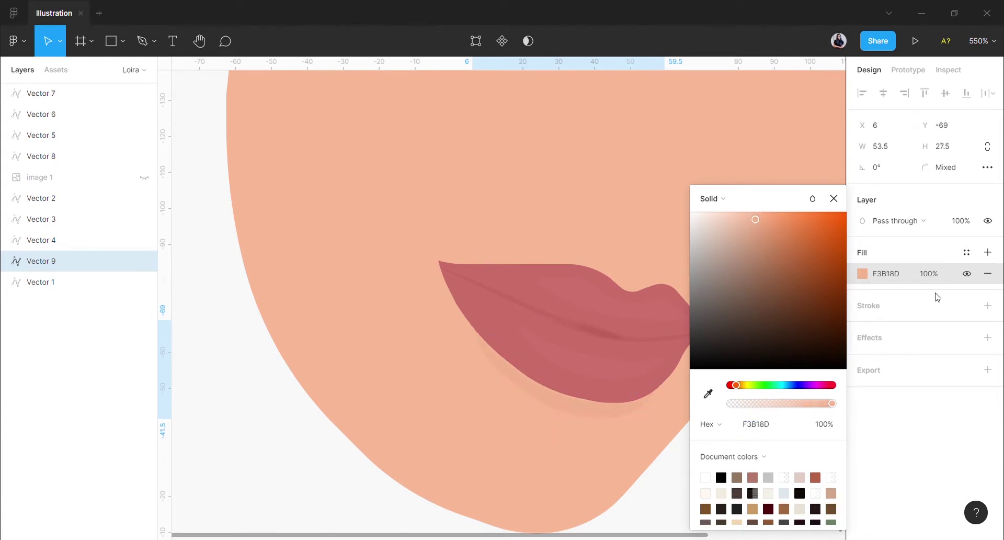
{"action": "left_click", "coordinate": [929, 277]}
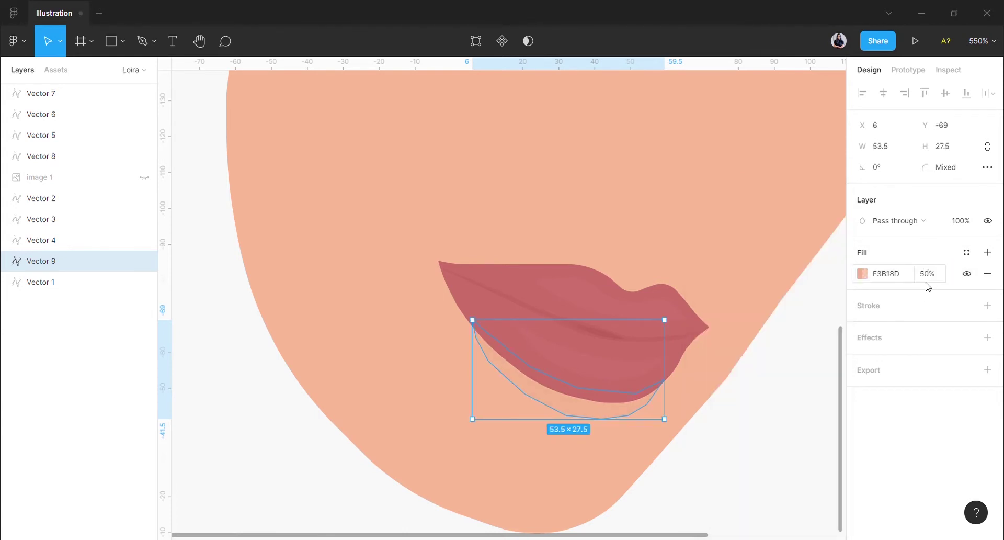
{"action": "left_click", "coordinate": [737, 443]}
Step: Show the reference photo and trace the upper edge of a shape just above the upper lip, ending near the right mouth corner
{"action": "scroll", "coordinate": [738, 443], "scroll_direction": "down", "scroll_amount": 5}
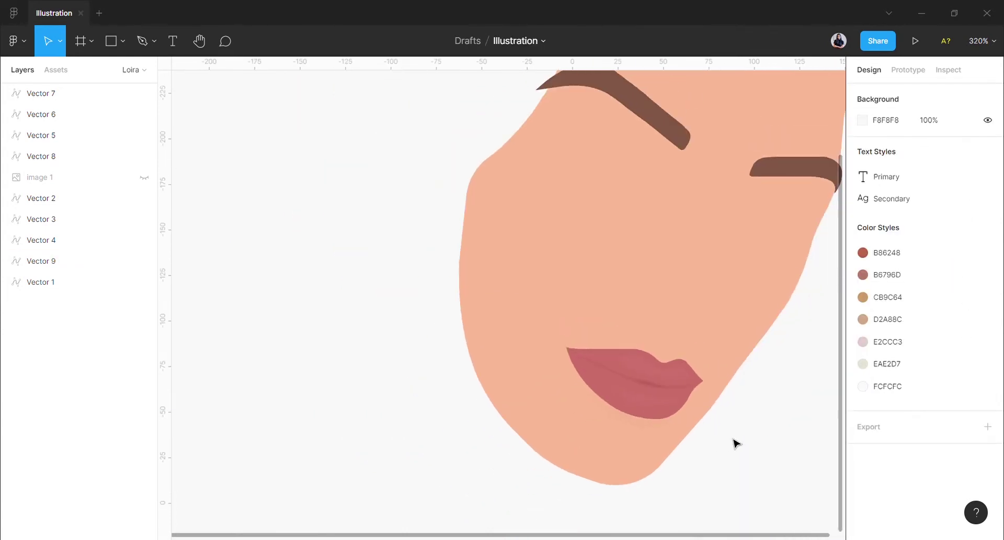
{"action": "left_click", "coordinate": [145, 177]}
{"action": "scroll", "coordinate": [645, 327], "scroll_direction": "up", "scroll_amount": 5}
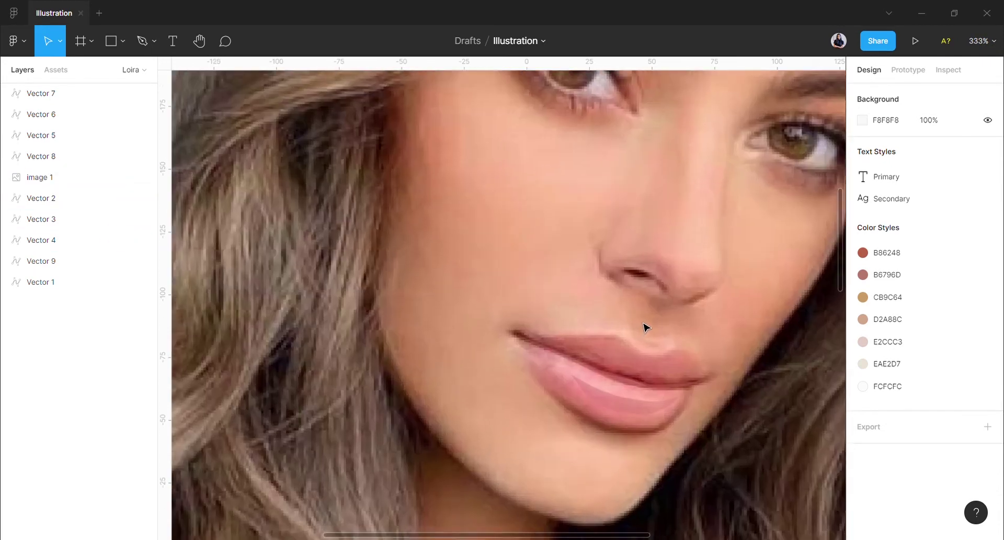
{"action": "scroll", "coordinate": [725, 362], "scroll_direction": "up", "scroll_amount": 1}
{"action": "key", "text": "p"}
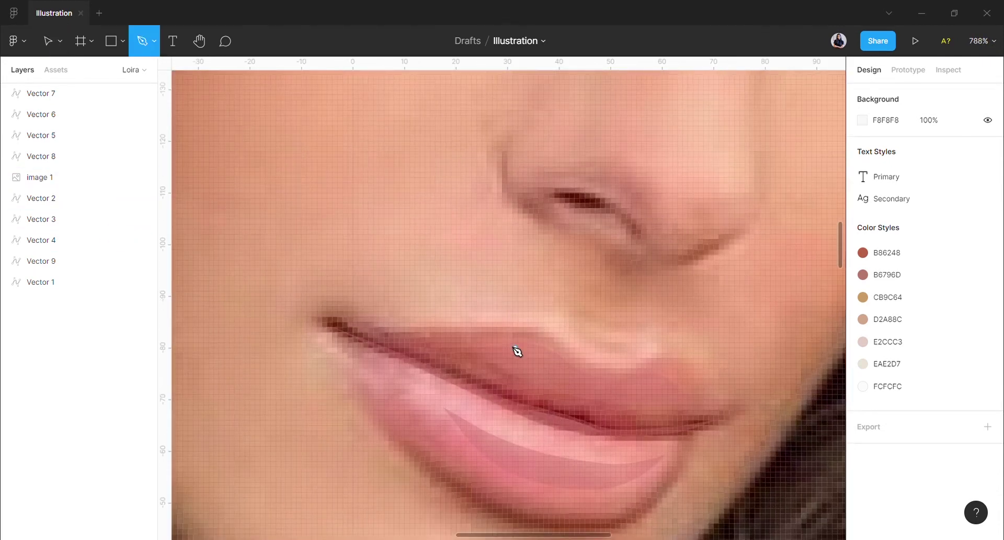
{"action": "left_click", "coordinate": [446, 321]}
{"action": "left_click", "coordinate": [510, 311]}
{"action": "left_click", "coordinate": [552, 311]}
{"action": "left_click", "coordinate": [585, 322]}
{"action": "left_click", "coordinate": [611, 337]}
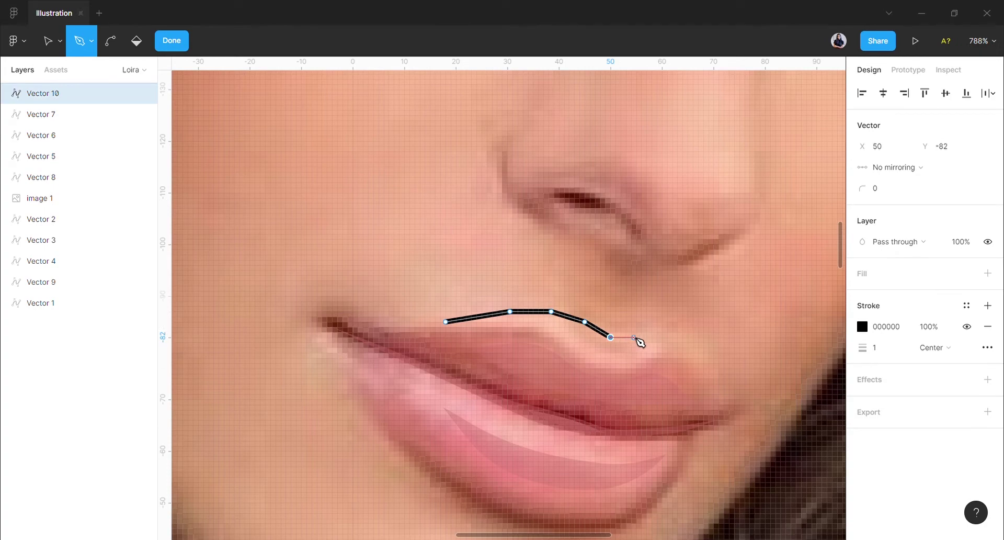
{"action": "key", "text": "ctrl+z"}
{"action": "key", "text": "ctrl+z"}
{"action": "left_click", "coordinate": [577, 330]}
{"action": "left_click", "coordinate": [598, 345]}
{"action": "left_click", "coordinate": [624, 345]}
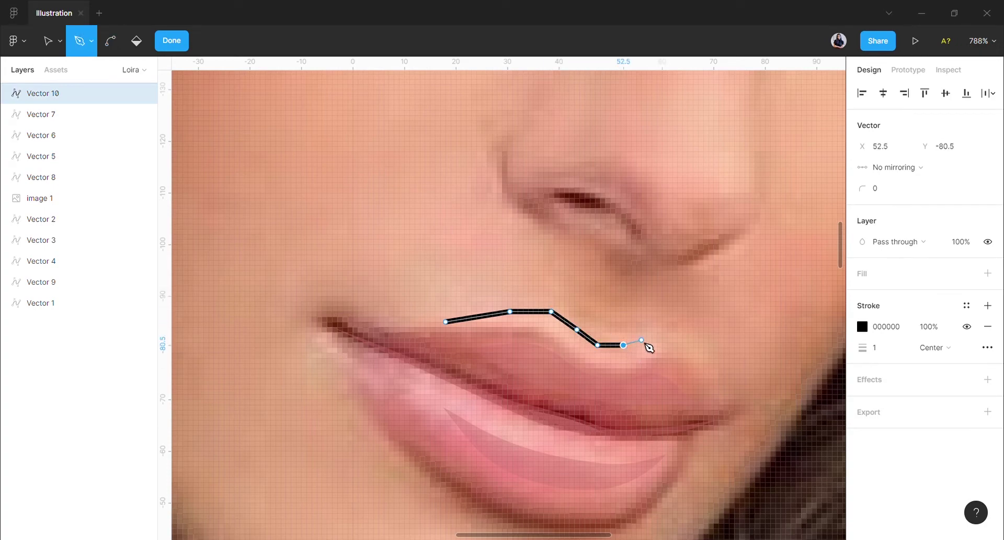
{"action": "left_click", "coordinate": [641, 340]}
{"action": "left_click", "coordinate": [667, 345]}
{"action": "left_click", "coordinate": [678, 355]}
{"action": "left_click", "coordinate": [702, 402]}
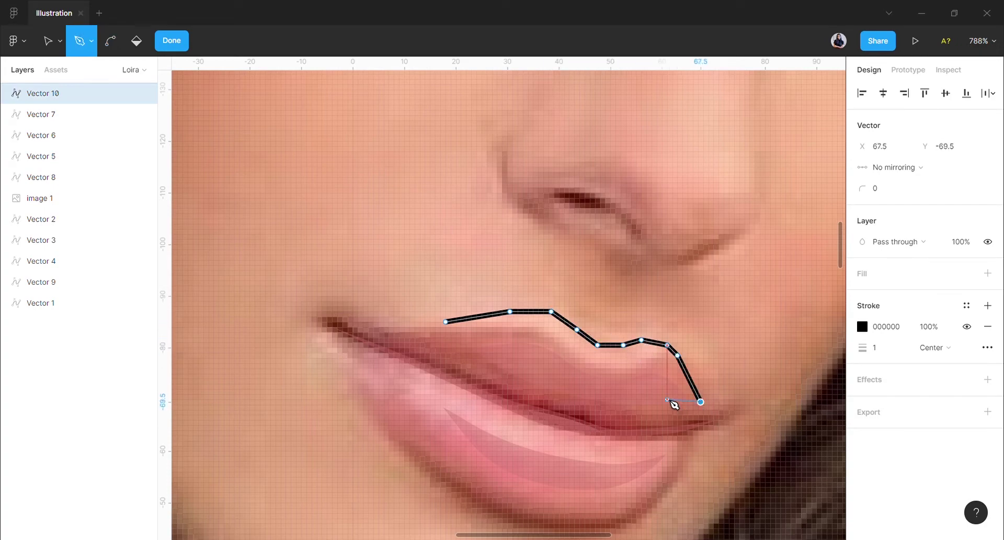
Step: Trace back through the upper lip and close the outline at its starting point
{"action": "left_click", "coordinate": [660, 391]}
{"action": "left_click", "coordinate": [606, 384]}
{"action": "left_click", "coordinate": [554, 381]}
{"action": "left_click", "coordinate": [520, 363]}
{"action": "left_click", "coordinate": [499, 348]}
{"action": "left_click", "coordinate": [466, 340]}
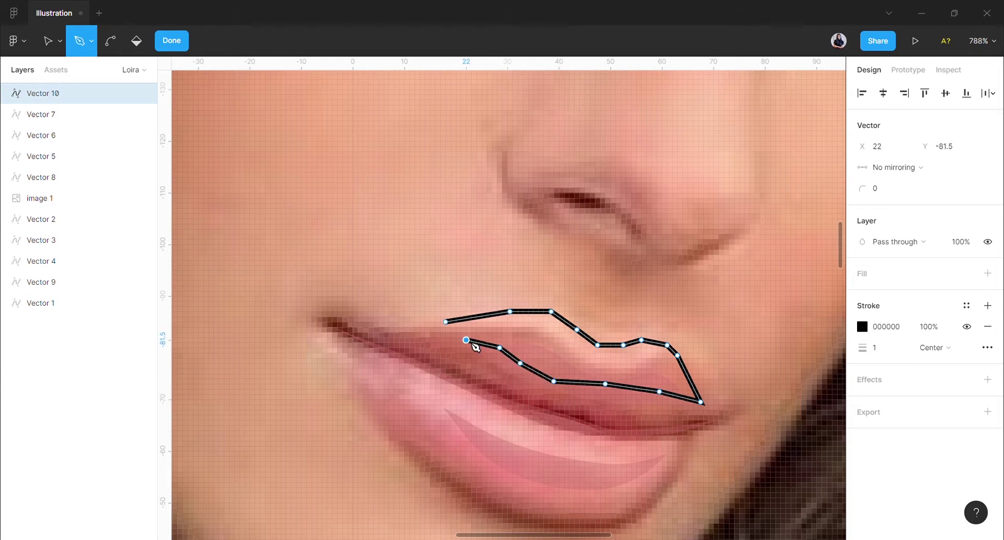
{"action": "left_click", "coordinate": [438, 334]}
{"action": "left_click", "coordinate": [445, 321]}
{"action": "key", "text": "Escape"}
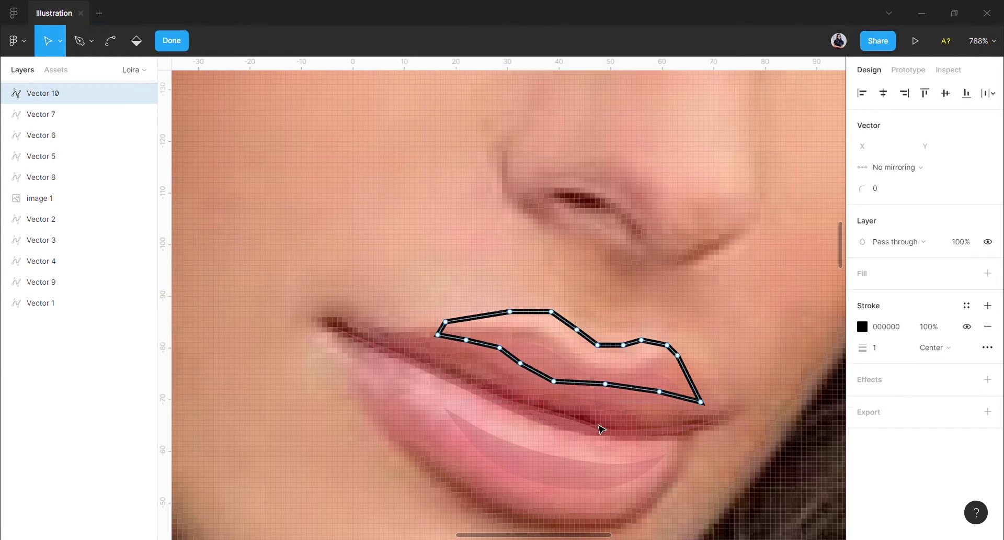
Step: Round all points of the upper-lip shape except its two end tips with a corner radius of 300
{"action": "left_click", "coordinate": [554, 381]}
{"action": "key", "text": "ctrl+a"}
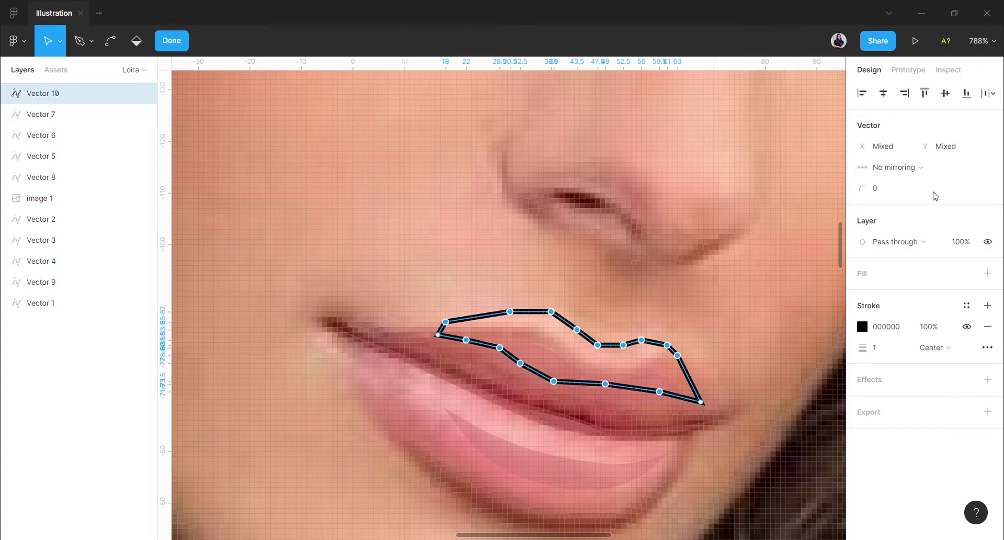
{"action": "left_click", "coordinate": [898, 194]}
{"action": "type", "text": "300"}
{"action": "key", "text": "Return"}
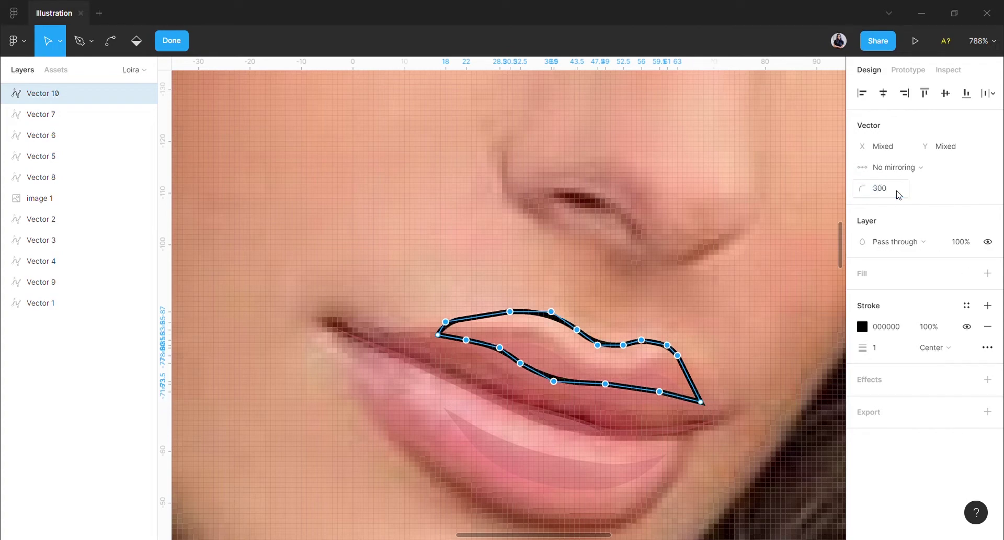
Step: Replace the stroke of the shape above the upper lip with a solid fill and hide the reference photo
{"action": "left_click", "coordinate": [987, 327]}
{"action": "left_click", "coordinate": [987, 273]}
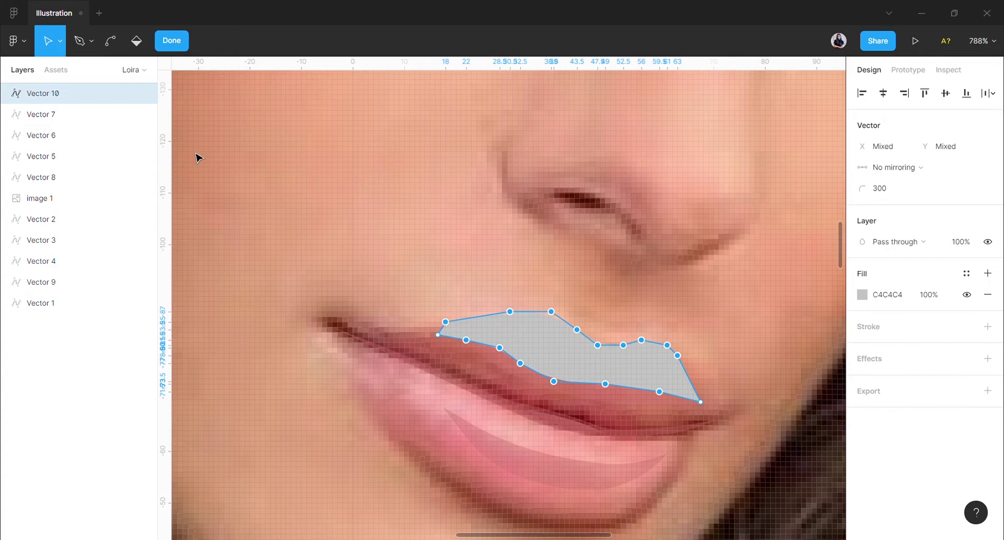
{"action": "left_click", "coordinate": [140, 204]}
{"action": "left_click", "coordinate": [145, 198]}
Step: Move the grey upper-lip shape behind the lips, directly above the face shape in the layer order
{"action": "left_click", "coordinate": [610, 365]}
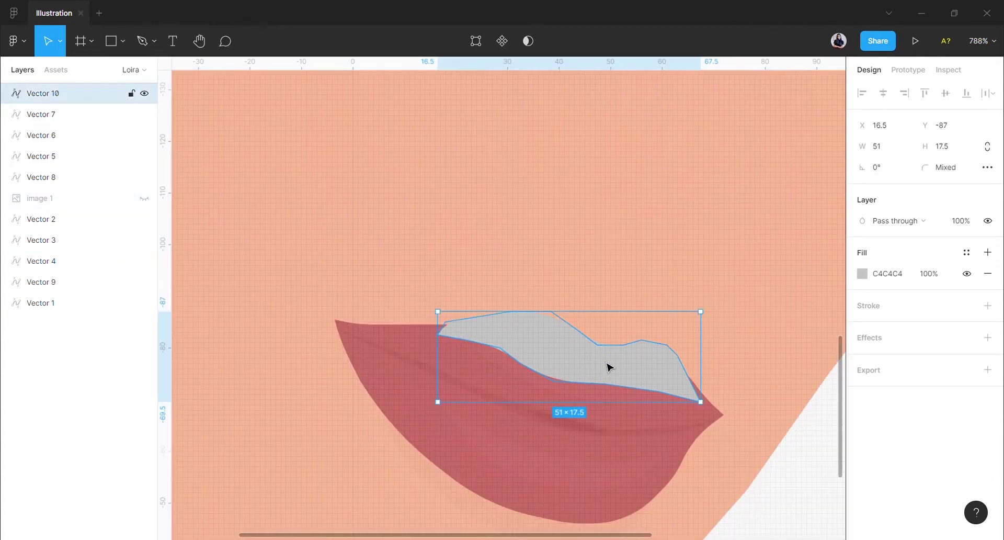
{"action": "left_click_drag", "start_coordinate": [72, 104], "coordinate": [73, 292]}
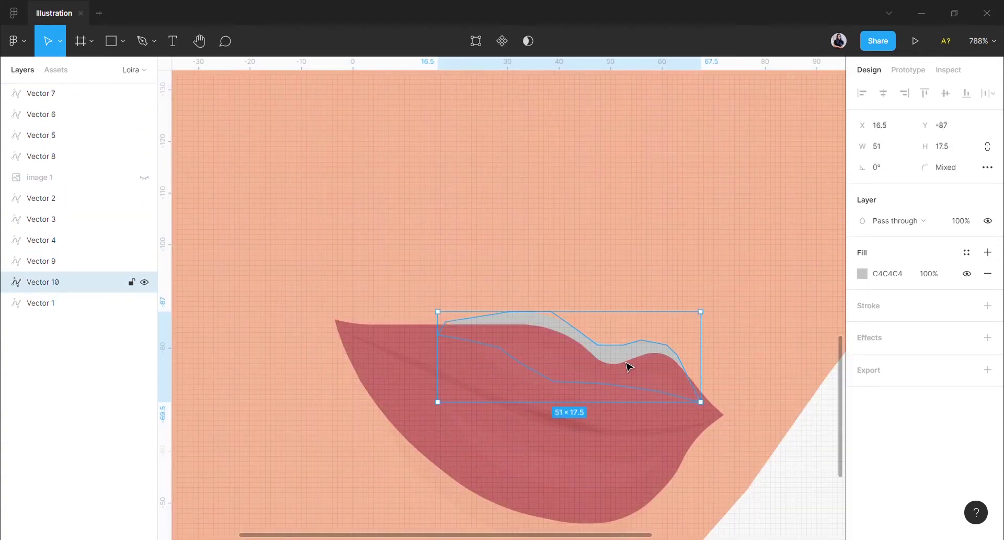
{"action": "scroll", "coordinate": [647, 403], "scroll_direction": "down", "scroll_amount": 2}
{"action": "left_click", "coordinate": [862, 273]}
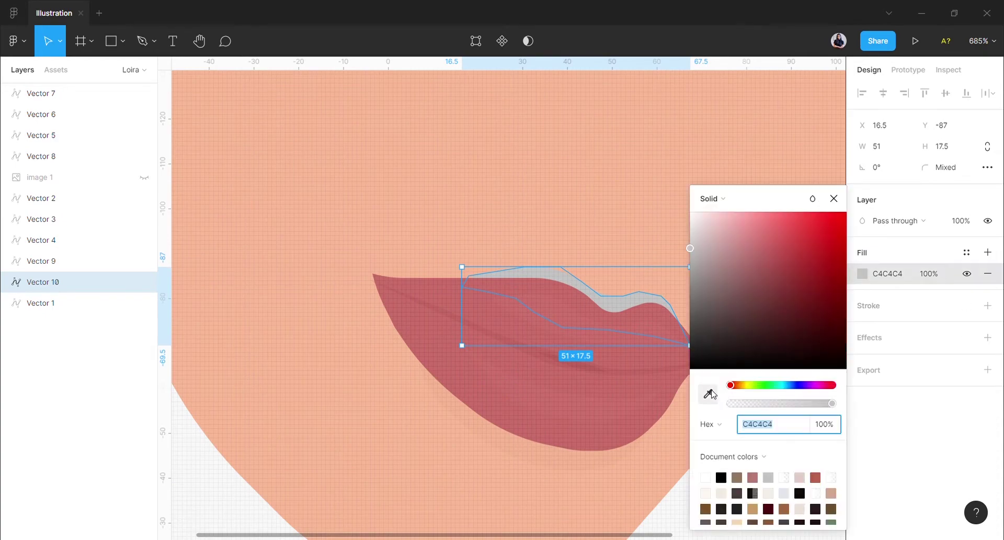
{"action": "left_click", "coordinate": [709, 393]}
{"action": "key", "text": "Escape"}
{"action": "key", "text": "Escape"}
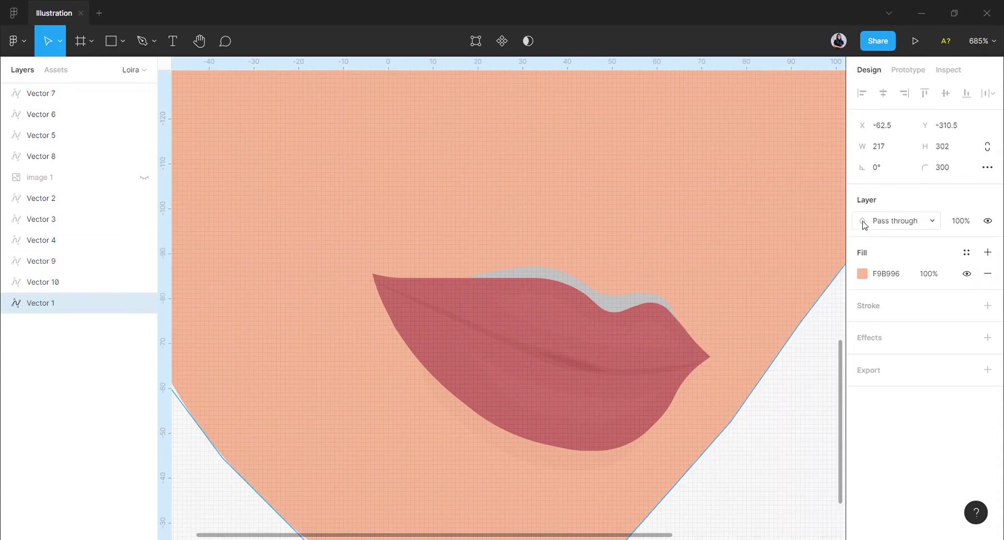
Step: Fill the upper-lip shape with FFC4A4, a lighter tint of the face colour F9B996, and adjust the fill's opacity
{"action": "left_click", "coordinate": [883, 278]}
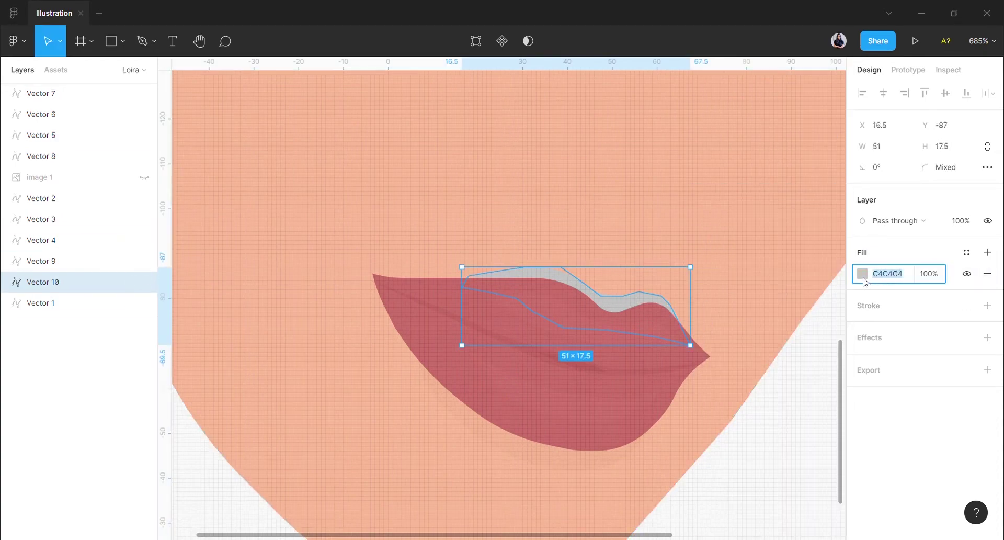
{"action": "left_click", "coordinate": [862, 273]}
{"action": "left_click_drag", "start_coordinate": [749, 218], "coordinate": [746, 212]}
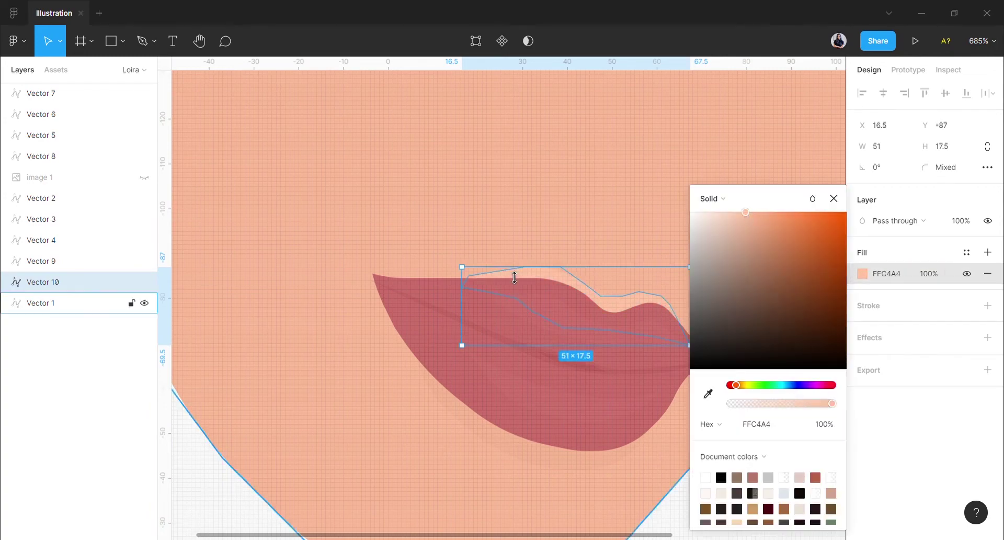
{"action": "scroll", "coordinate": [500, 257], "scroll_direction": "down", "scroll_amount": 3}
{"action": "left_click", "coordinate": [941, 279]}
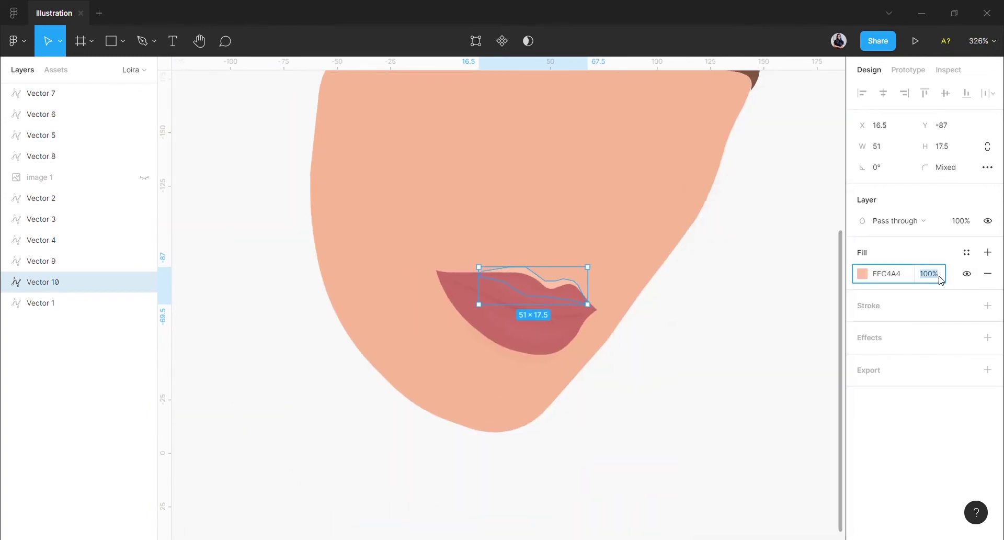
{"action": "left_click", "coordinate": [723, 341]}
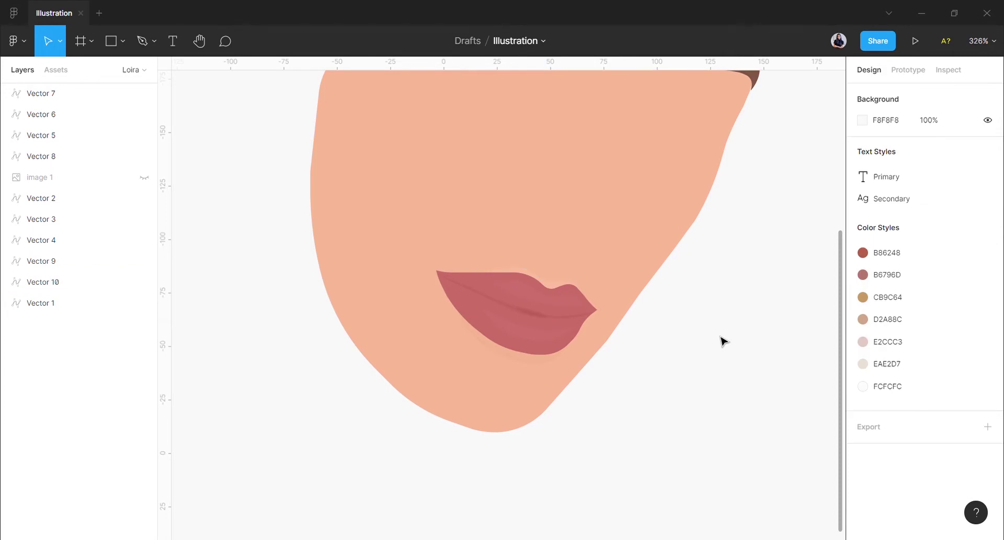
Step: Draw a 48 × 48 square beside the face and duplicate it twice into an evenly spaced vertical column
{"action": "scroll", "coordinate": [722, 341], "scroll_direction": "down", "scroll_amount": 2}
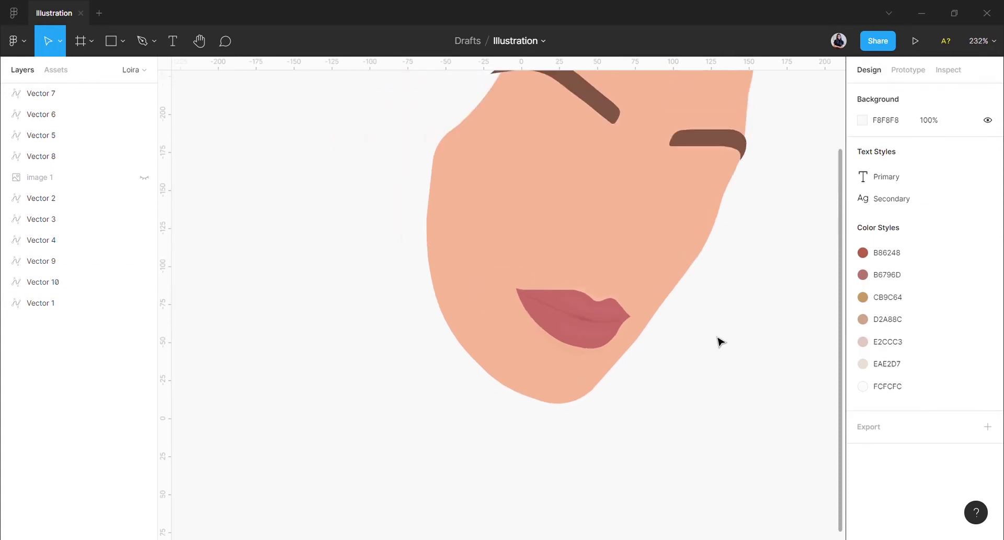
{"action": "scroll", "coordinate": [721, 341], "scroll_direction": "down", "scroll_amount": 5}
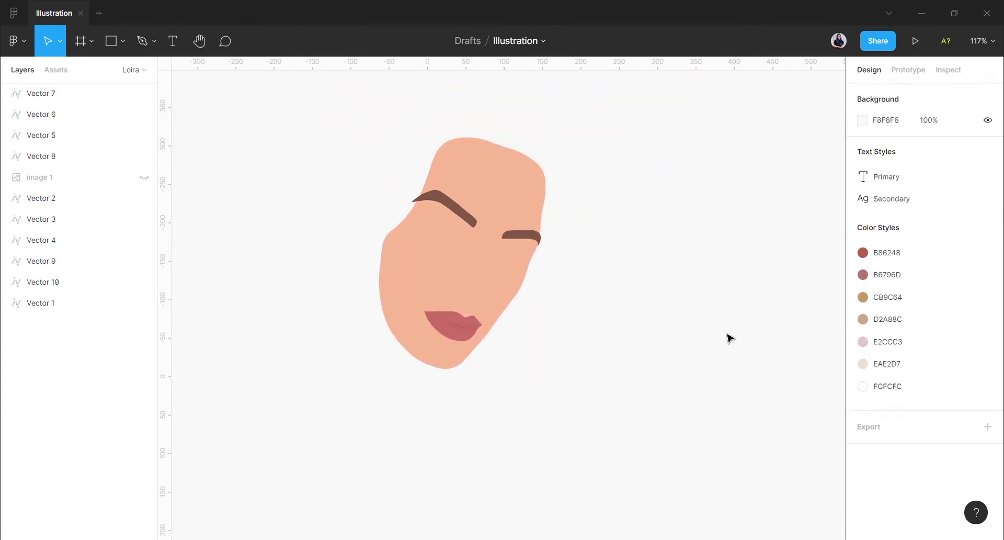
{"action": "scroll", "coordinate": [730, 337], "scroll_direction": "up", "scroll_amount": 2}
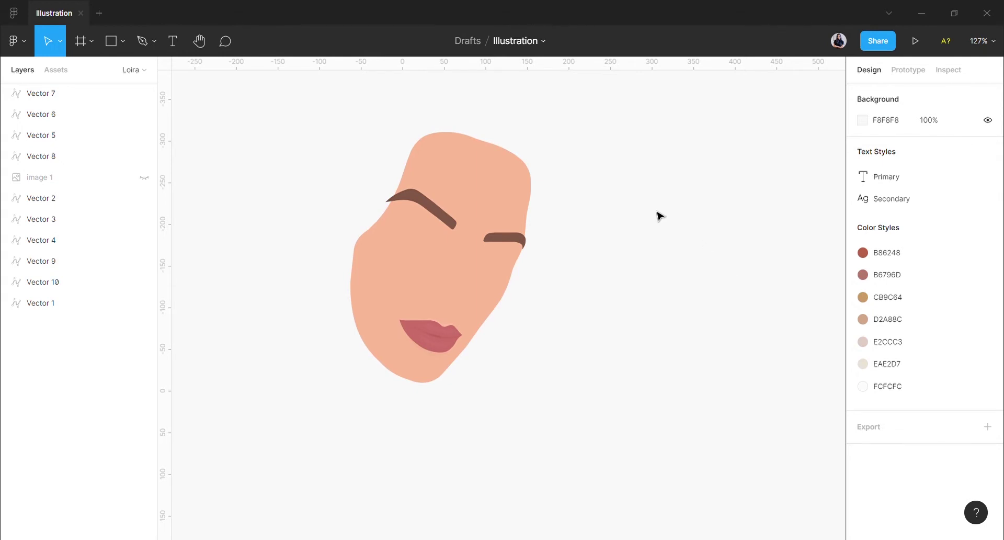
{"action": "key", "text": "r"}
{"action": "mouse_move", "coordinate": [628, 173]}
{"action": "left_mouse_down"}
{"action": "mouse_move", "coordinate": [668, 214]}
{"action": "mouse_move", "coordinate": [655, 242]}
{"action": "left_mouse_up"}
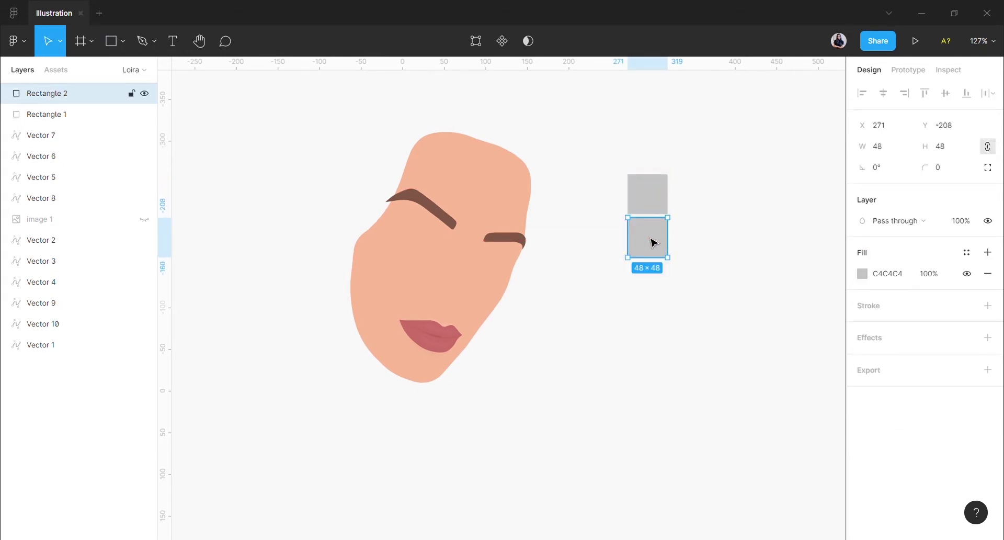
{"action": "key", "text": "ctrl+d"}
Step: Add the heading "Cores da pele" above the column of squares and centre it over them
{"action": "key", "text": "t"}
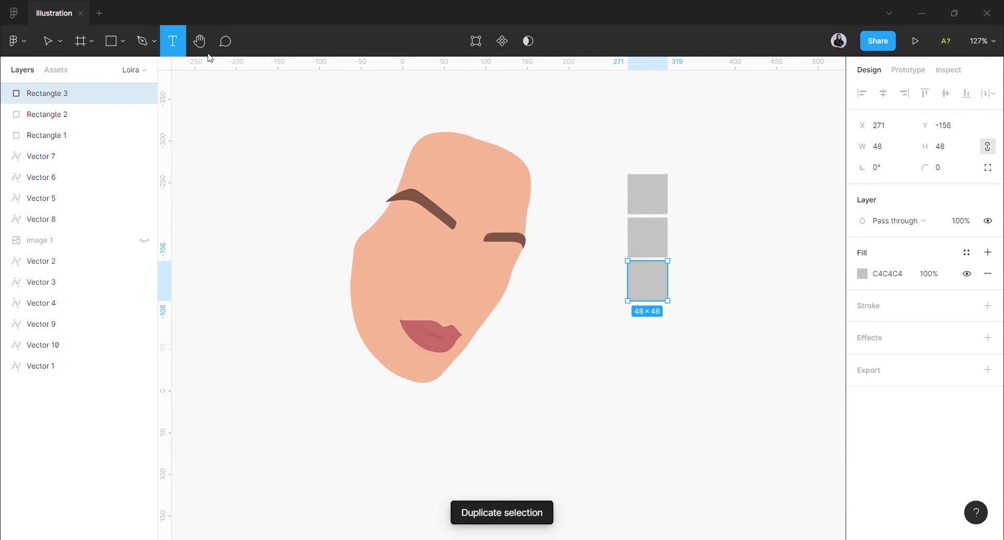
{"action": "left_click", "coordinate": [637, 162]}
{"action": "type", "text": "Cores da pele"}
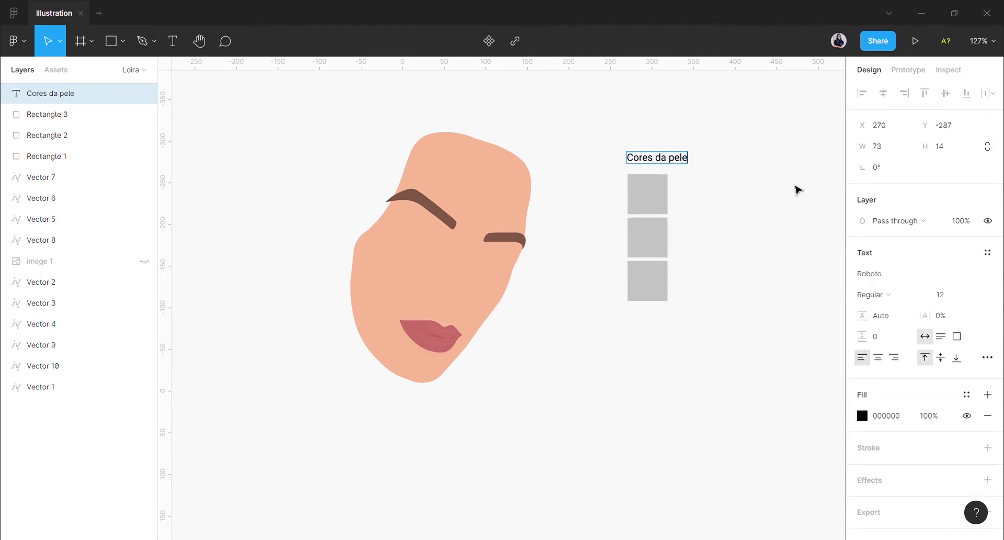
{"action": "key", "text": "Escape"}
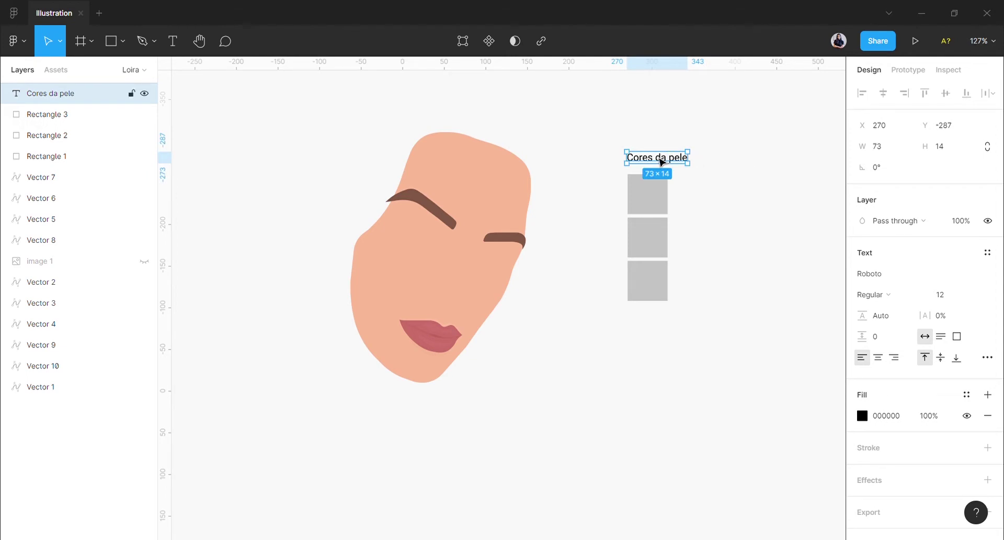
{"action": "left_click_drag", "start_coordinate": [662, 163], "coordinate": [651, 162]}
Step: Copy the face shape's fill colour F9B996 to the uppermost palette square
{"action": "left_click", "coordinate": [515, 199]}
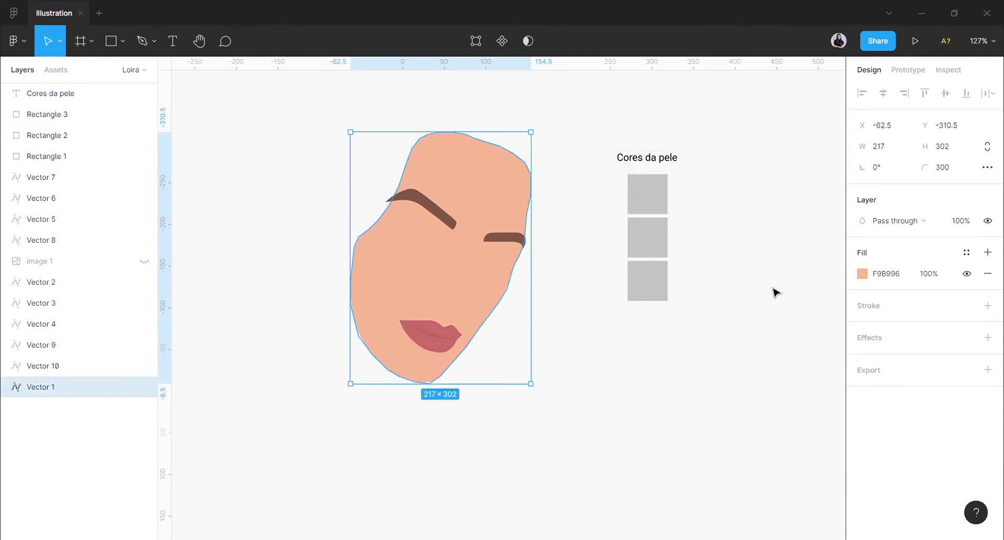
{"action": "left_click", "coordinate": [883, 278]}
{"action": "key", "text": "ctrl+c"}
{"action": "left_click", "coordinate": [648, 194]}
{"action": "left_click", "coordinate": [889, 274]}
{"action": "key", "text": "ctrl+v"}
{"action": "left_click", "coordinate": [724, 319]}
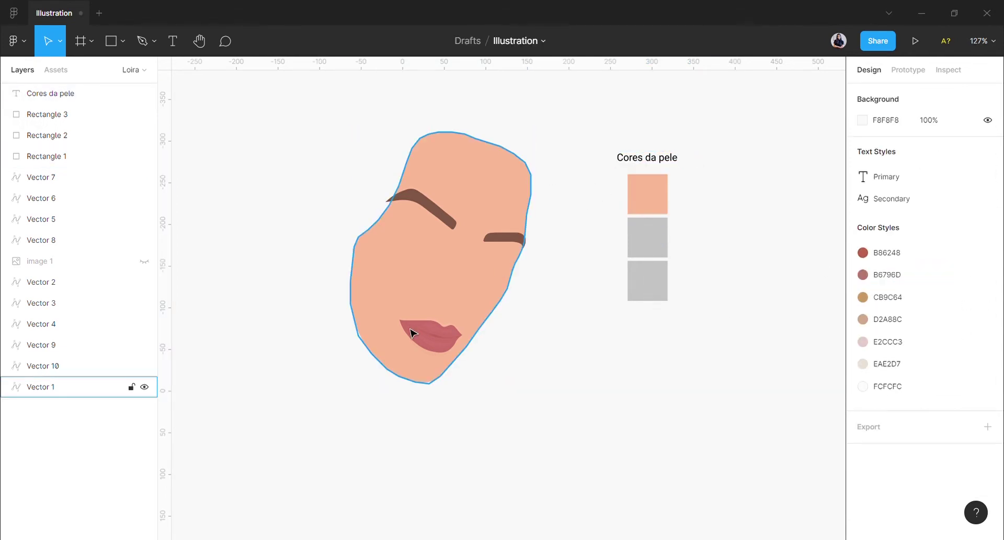
Step: Copy the fill colour F3B18D from the crescent below the lips to the middle palette square
{"action": "left_click", "coordinate": [426, 351]}
{"action": "left_click", "coordinate": [890, 274]}
{"action": "key", "text": "ctrl+c"}
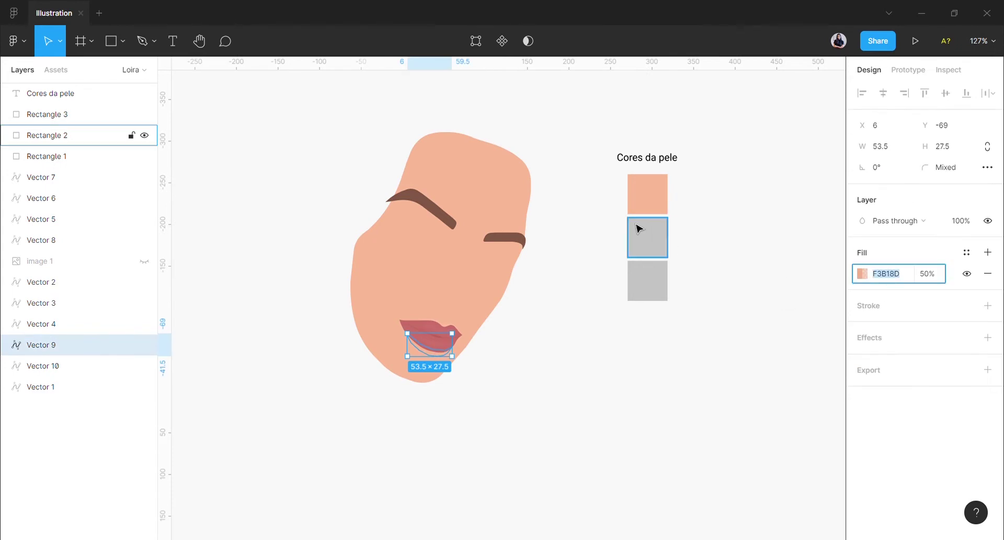
{"action": "left_click", "coordinate": [647, 236]}
{"action": "left_click", "coordinate": [889, 274]}
{"action": "key", "text": "ctrl+v"}
{"action": "left_click", "coordinate": [724, 358]}
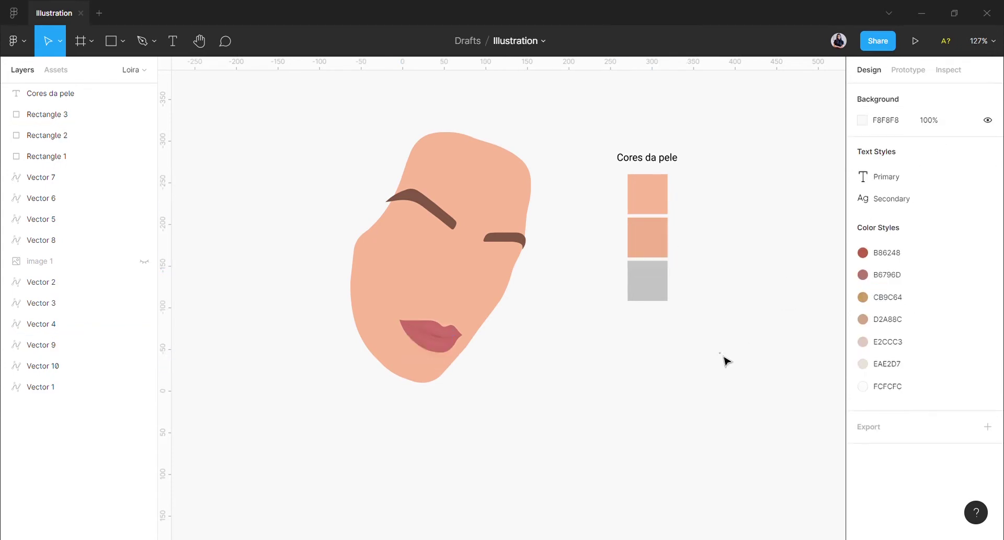
Step: Copy the highlight colour FFC4A4 from the upper-lip shape to the lowest palette square
{"action": "left_click", "coordinate": [441, 332]}
{"action": "left_click", "coordinate": [889, 274]}
{"action": "key", "text": "ctrl+c"}
{"action": "left_click", "coordinate": [647, 280]}
{"action": "left_click", "coordinate": [889, 273]}
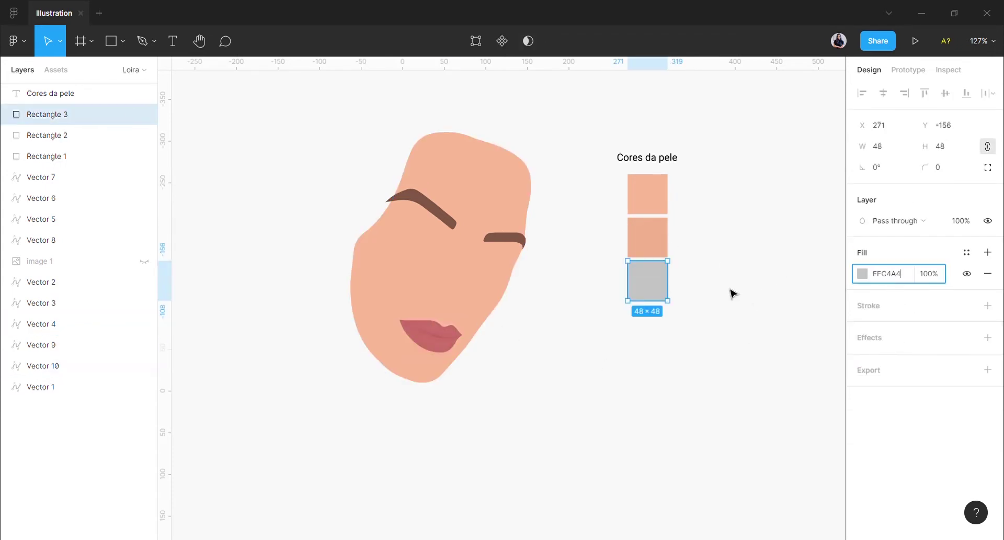
{"action": "key", "text": "ctrl+v"}
{"action": "left_click", "coordinate": [731, 291]}
Step: Duplicate the palette heading beside the first square and change the copy's text to "Base"
{"action": "left_click", "coordinate": [646, 157]}
{"action": "left_click_drag", "start_coordinate": [648, 165], "coordinate": [704, 196]}
{"action": "double_click", "coordinate": [703, 196]}
{"action": "type", "text": "Ba"}
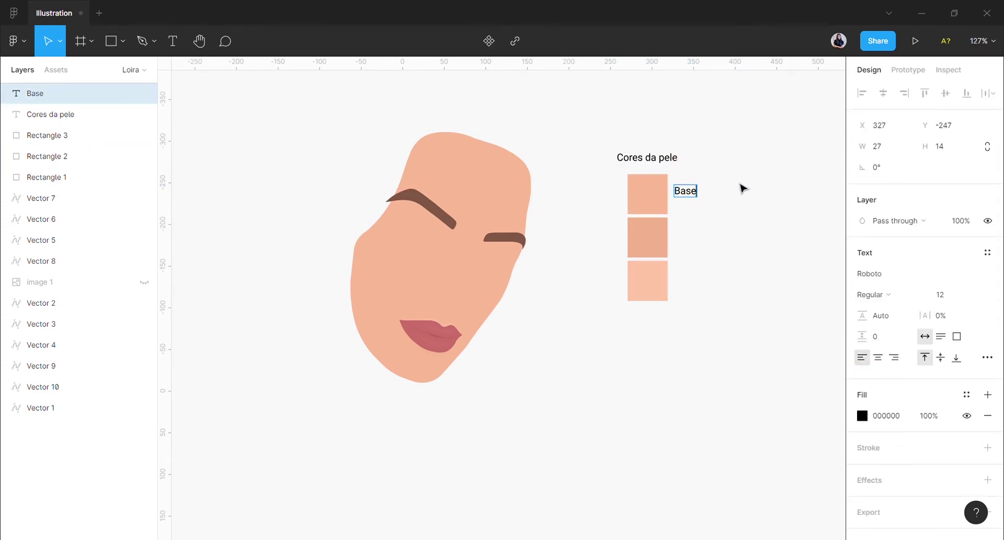
{"action": "key", "text": "Escape"}
Step: Duplicate the "Base" label beside the other two squares, naming the middle one "Escuro" and the lowest "Claro"
{"action": "left_click_drag", "start_coordinate": [694, 209], "coordinate": [697, 285], "text": "alt"}
{"action": "key", "text": "Escape"}
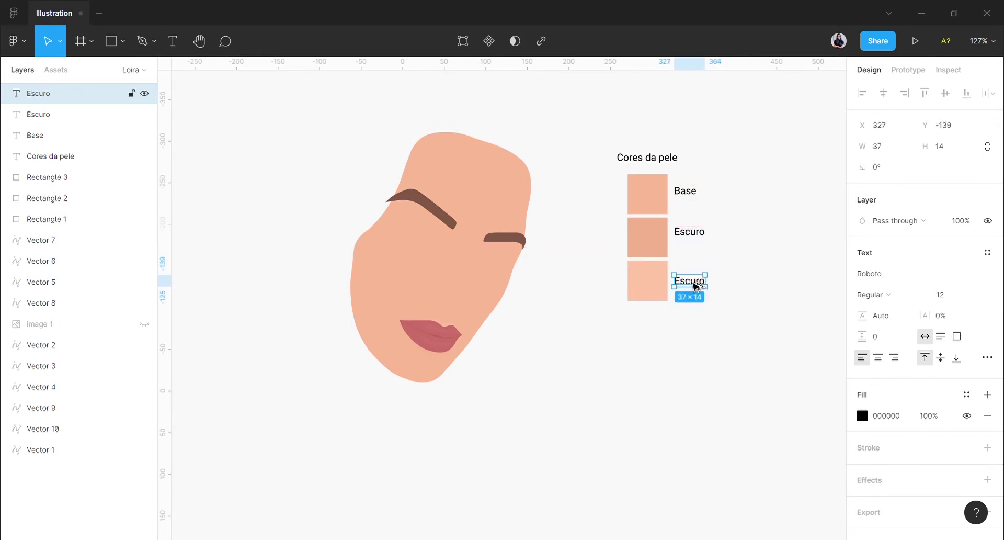
{"action": "double_click", "coordinate": [695, 283]}
{"action": "type", "text": "Cla"}
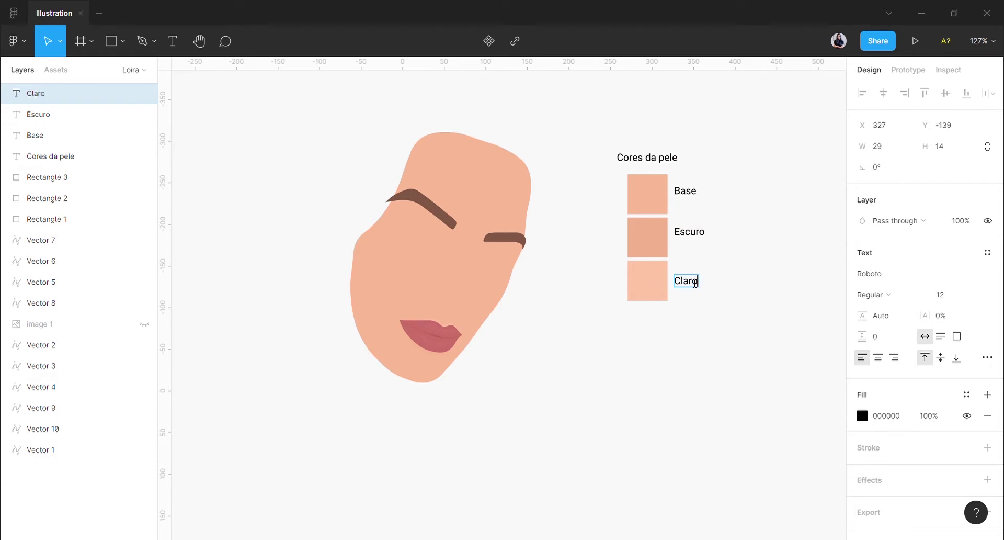
{"action": "left_click", "coordinate": [706, 284]}
Step: Distribute the Base, Escuro and Claro labels with equal vertical spacing
{"action": "left_click_drag", "start_coordinate": [688, 291], "coordinate": [694, 188]}
{"action": "left_click", "coordinate": [981, 95]}
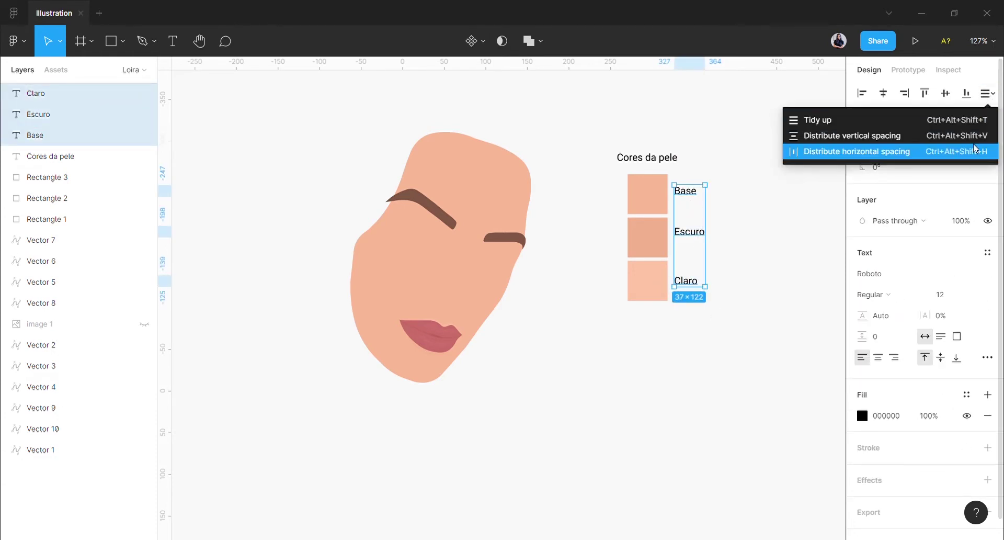
{"action": "left_click", "coordinate": [965, 135]}
{"action": "left_click", "coordinate": [798, 254]}
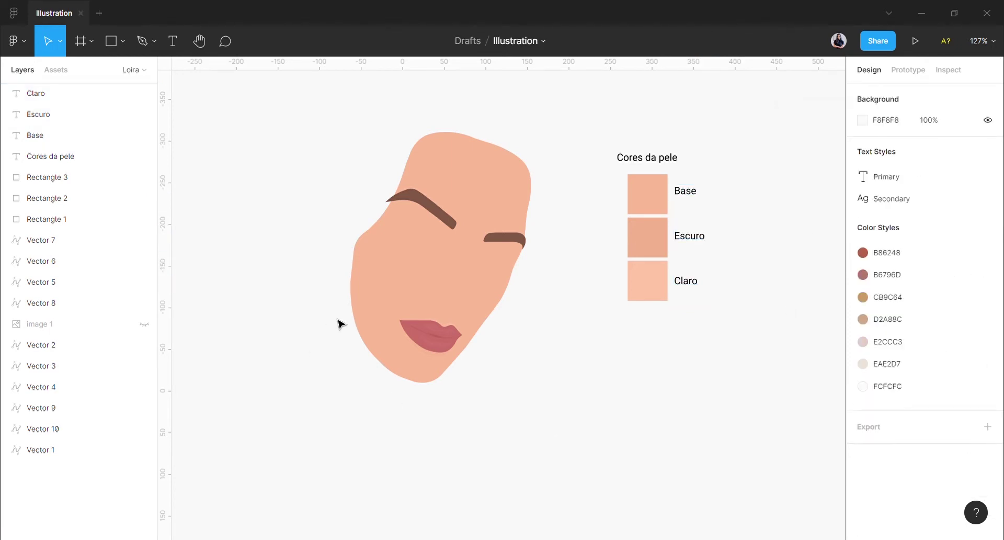
{"action": "scroll", "coordinate": [340, 324], "scroll_direction": "up", "scroll_amount": 2}
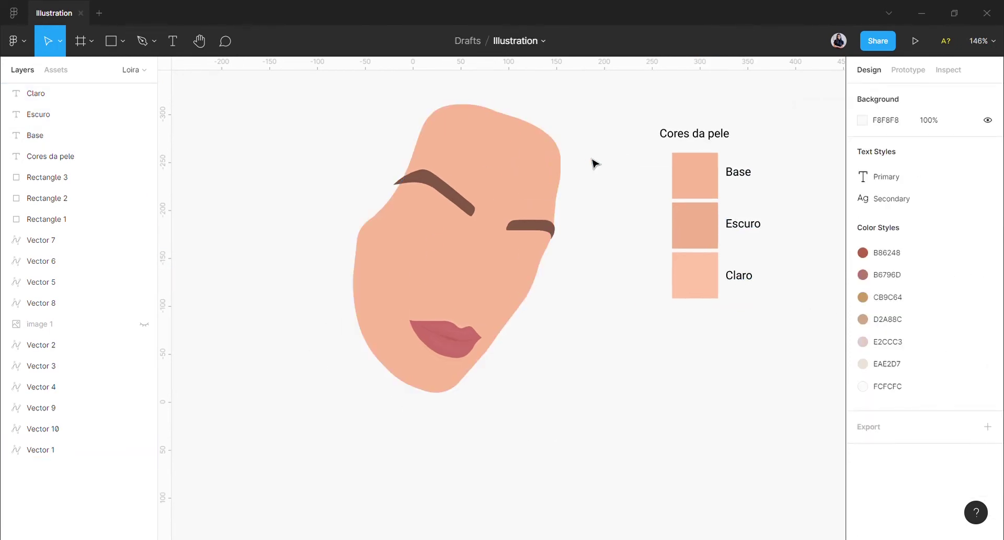
{"action": "scroll", "coordinate": [400, 264], "scroll_direction": "up", "scroll_amount": 3}
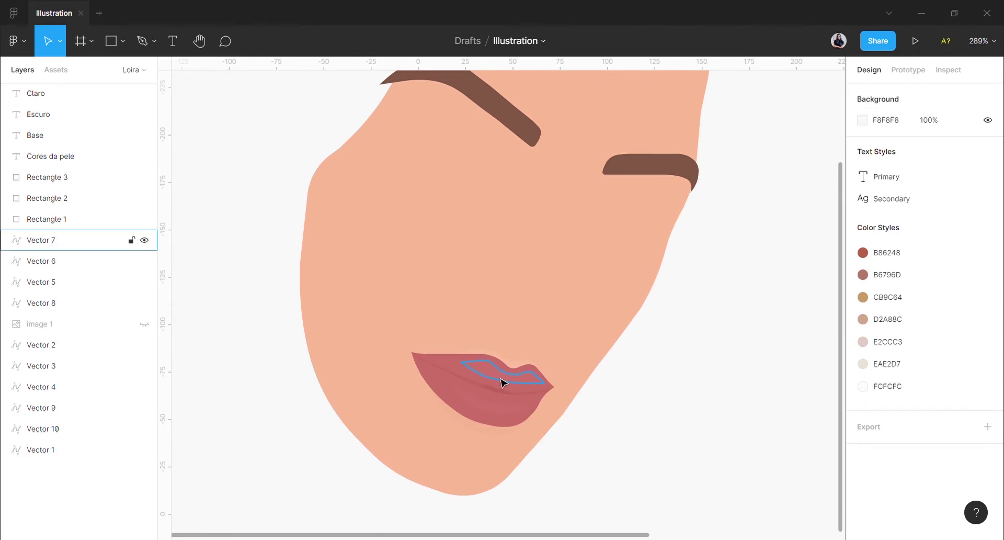
{"action": "scroll", "coordinate": [502, 383], "scroll_direction": "down", "scroll_amount": 3}
{"action": "scroll", "coordinate": [316, 421], "scroll_direction": "up", "scroll_amount": 5}
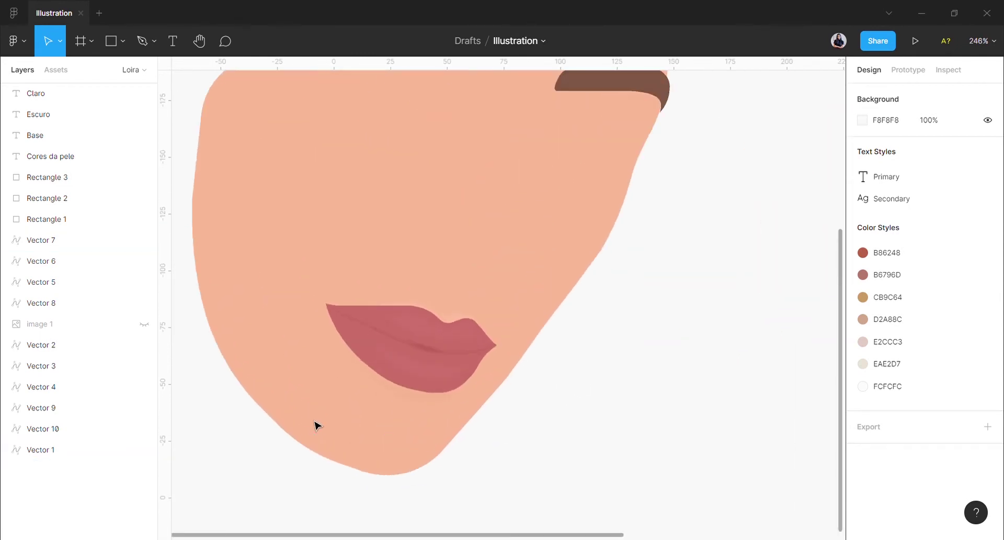
{"action": "scroll", "coordinate": [545, 412], "scroll_direction": "down", "scroll_amount": 3}
{"action": "scroll", "coordinate": [536, 415], "scroll_direction": "left", "scroll_amount": 3}
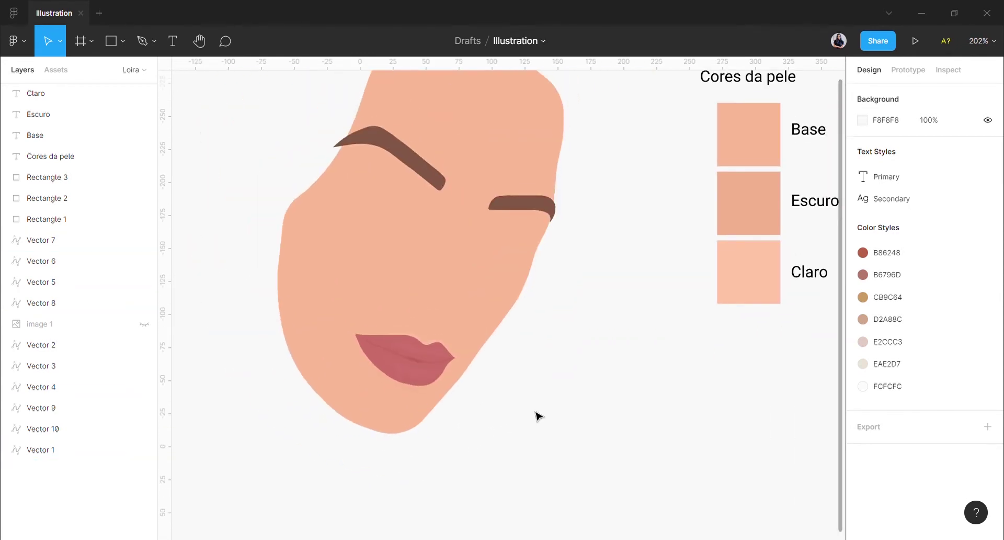
Step: Show the reference photo and trace the nostril's upper edge with the Pen tool, starting at its lower inner end
{"action": "left_click", "coordinate": [144, 325]}
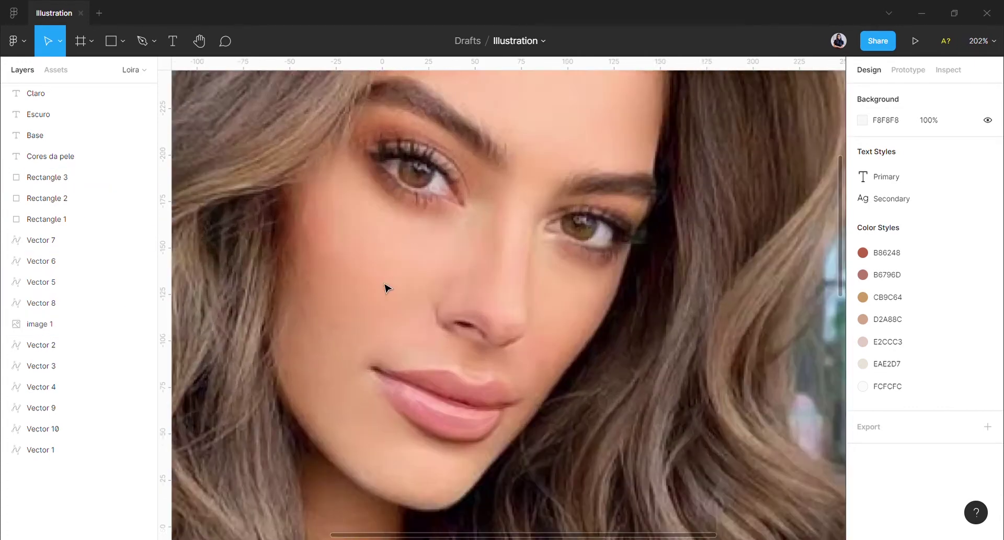
{"action": "scroll", "coordinate": [528, 347], "scroll_direction": "up", "scroll_amount": 8}
{"action": "key", "text": "p"}
{"action": "left_click", "coordinate": [530, 360]}
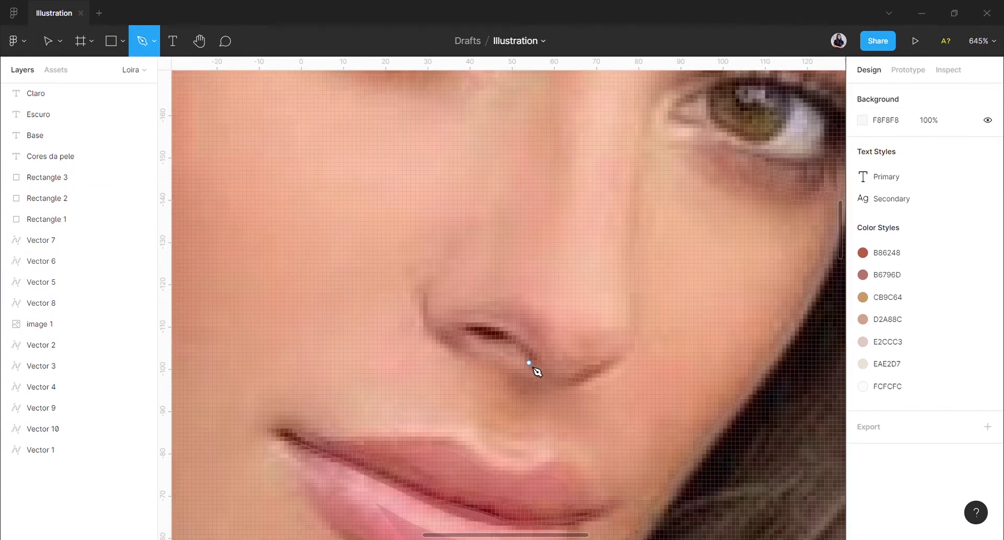
{"action": "scroll", "coordinate": [534, 366], "scroll_direction": "up", "scroll_amount": 2}
{"action": "scroll", "coordinate": [536, 392], "scroll_direction": "up", "scroll_amount": 3}
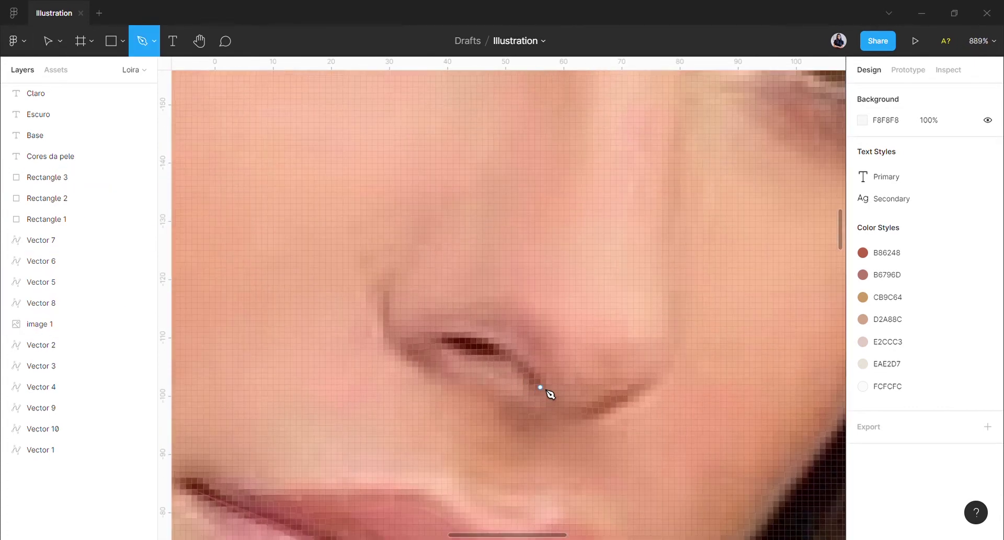
{"action": "left_click", "coordinate": [523, 363]}
{"action": "left_click", "coordinate": [503, 351]}
{"action": "left_click", "coordinate": [467, 340]}
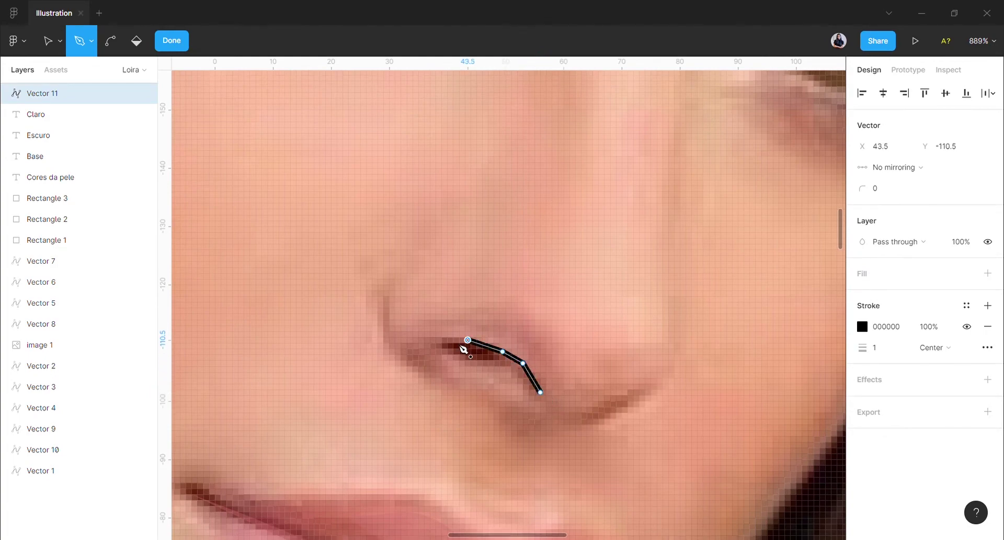
Step: Finish tracing the nostril around its outer end and lower edge, closing the path at the starting point
{"action": "left_click", "coordinate": [444, 340]}
{"action": "left_click", "coordinate": [438, 351]}
{"action": "left_click", "coordinate": [451, 366]}
{"action": "left_click", "coordinate": [471, 378]}
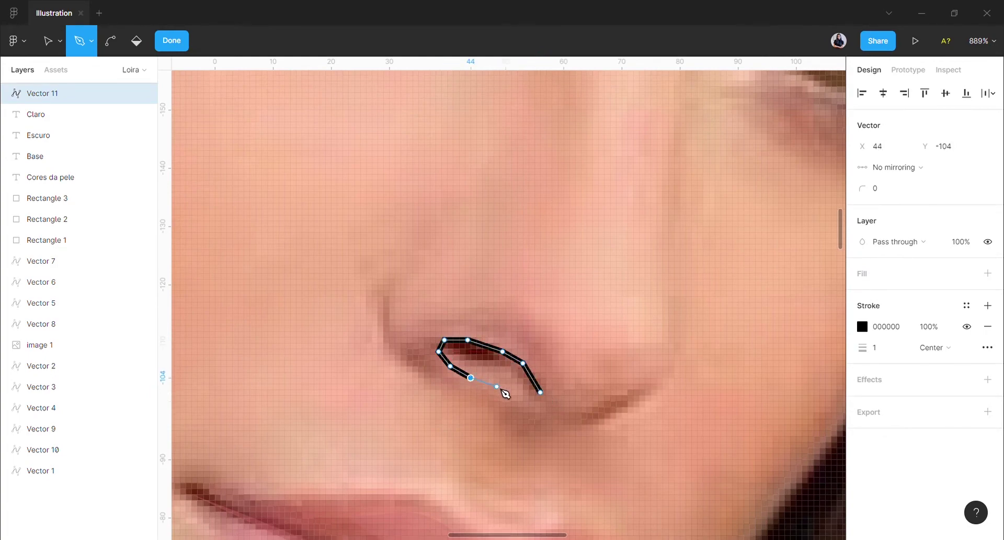
{"action": "left_click", "coordinate": [496, 386]}
{"action": "left_click", "coordinate": [526, 392]}
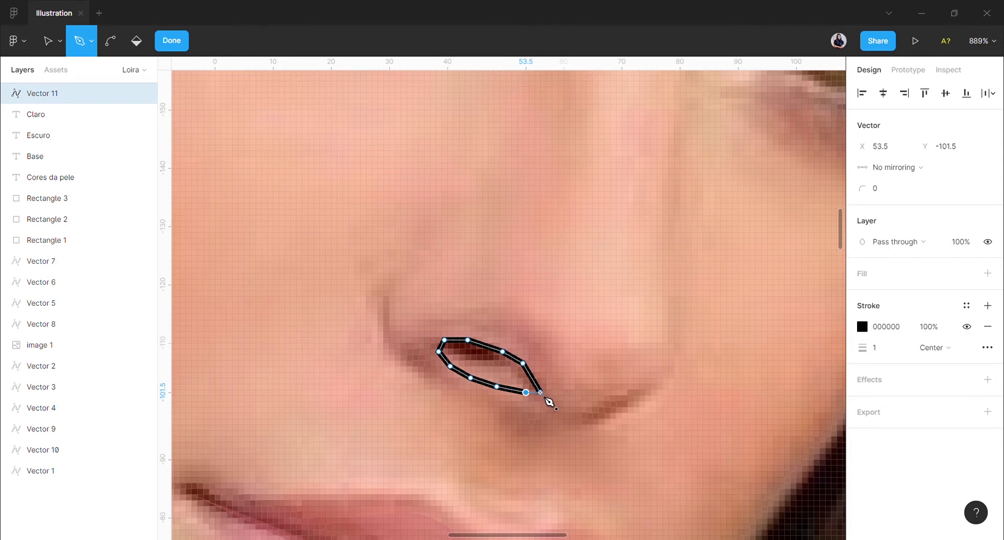
{"action": "left_click", "coordinate": [541, 391]}
Step: Round all nostril points except the pointed inner tip with radius 300 and replace the outline's stroke with a C4C4C4 fill
{"action": "left_click_drag", "start_coordinate": [399, 304], "coordinate": [538, 431]}
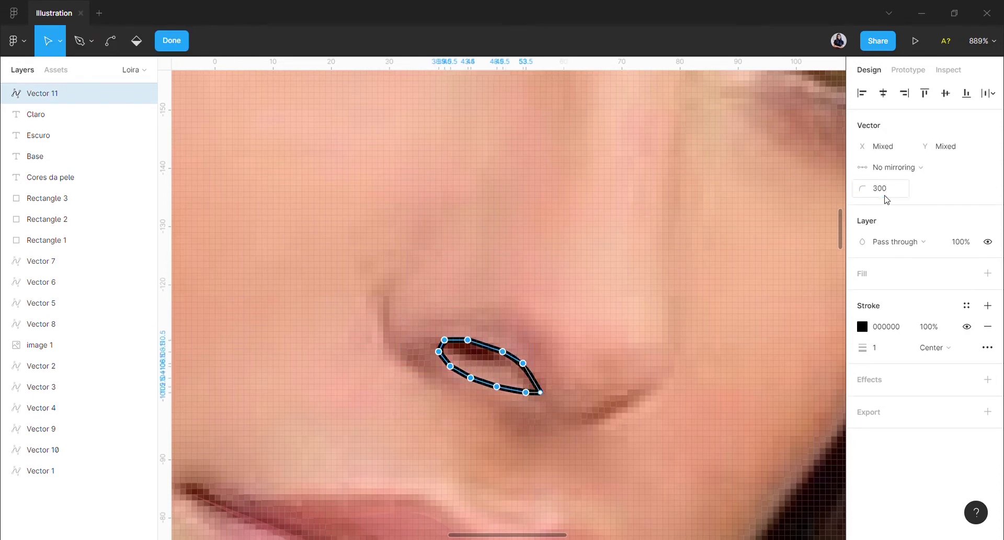
{"action": "left_click", "coordinate": [988, 326]}
{"action": "left_click", "coordinate": [988, 273]}
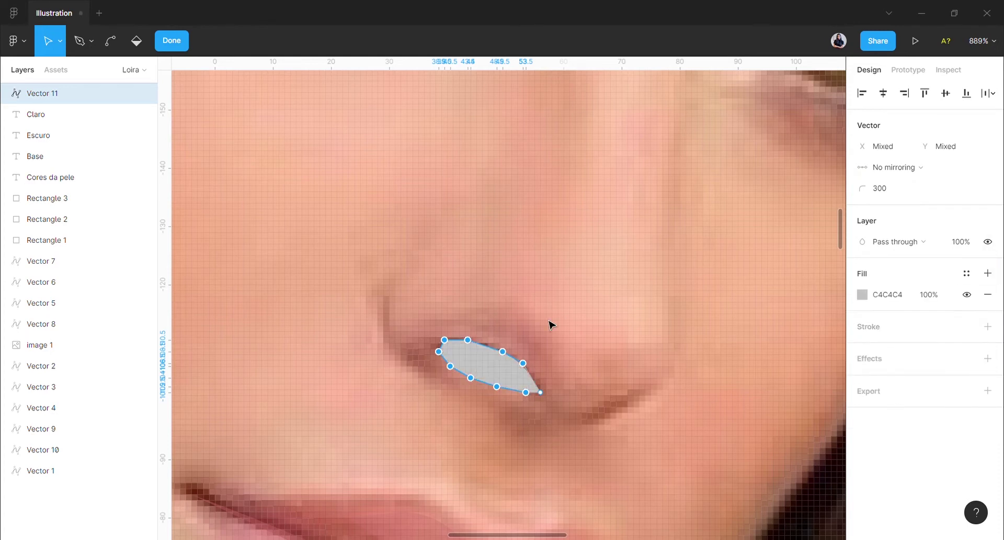
{"action": "mouse_move", "coordinate": [526, 368]}
{"action": "left_mouse_down"}
{"action": "mouse_move", "coordinate": [510, 362]}
{"action": "mouse_move", "coordinate": [516, 367]}
{"action": "left_mouse_up"}
{"action": "left_click", "coordinate": [725, 341]}
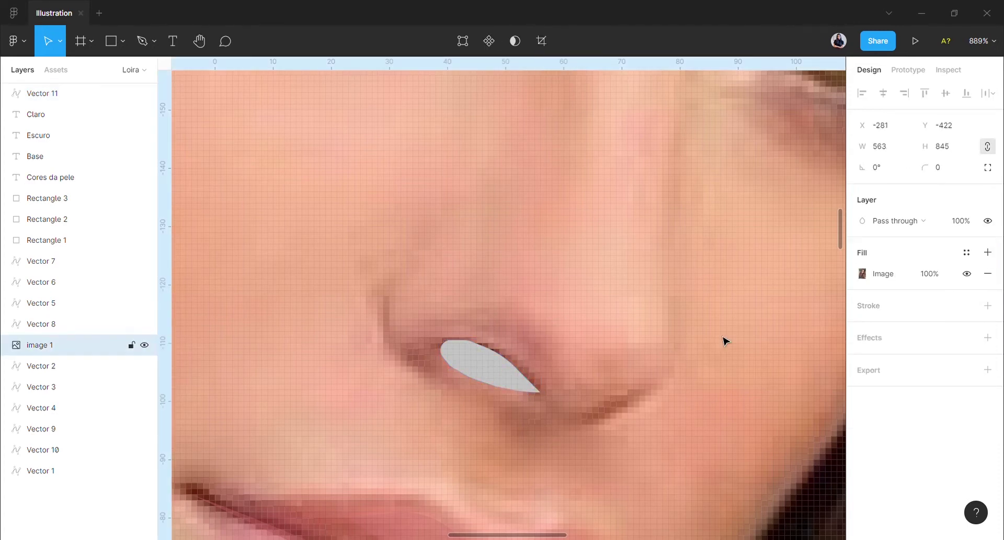
Step: Trace the far nostril's shadow with the Pen tool as a closed shape about 8 × 3
{"action": "key", "text": "p"}
{"action": "left_click", "coordinate": [587, 414]}
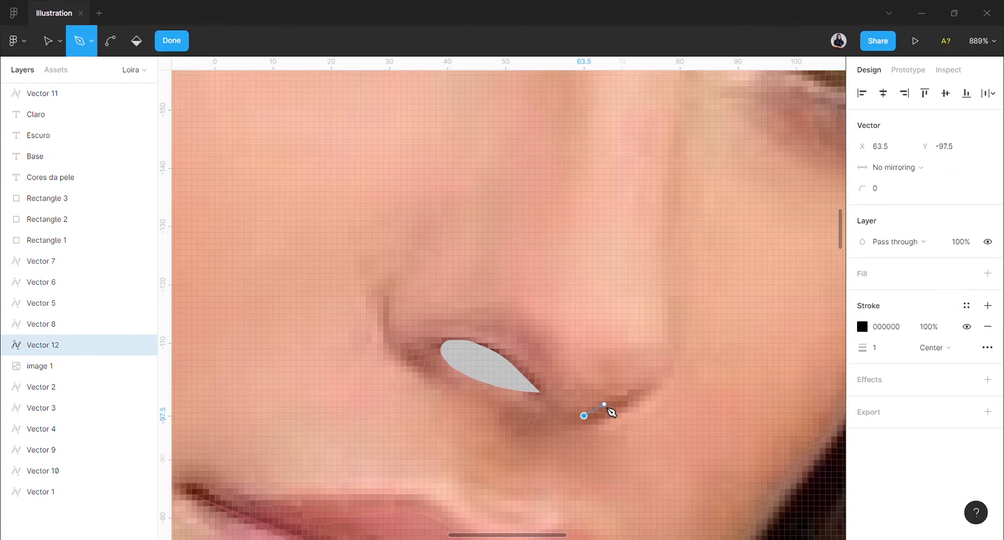
{"action": "key", "text": "ctrl+z"}
{"action": "left_click", "coordinate": [590, 412]}
{"action": "left_click", "coordinate": [604, 401]}
{"action": "left_click", "coordinate": [621, 395]}
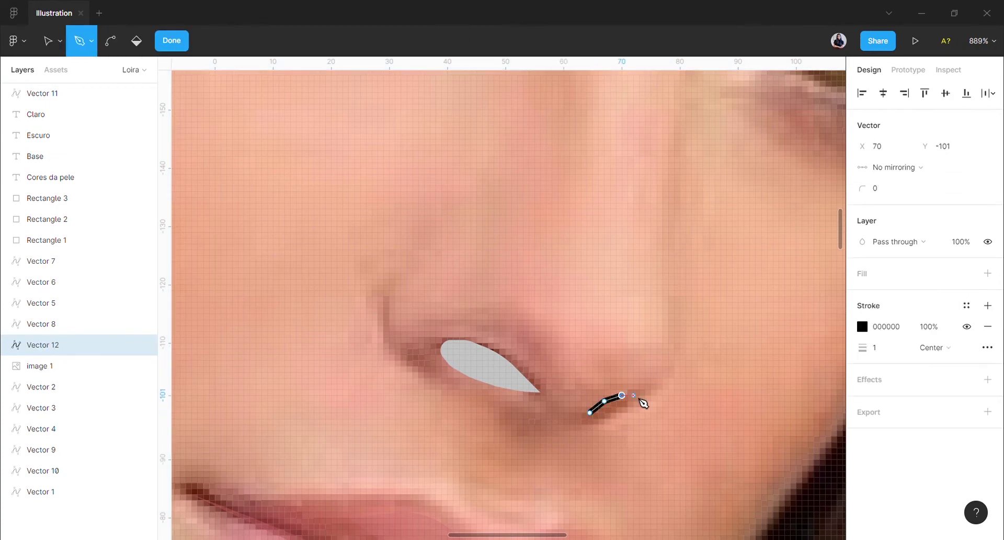
{"action": "left_click", "coordinate": [621, 406]}
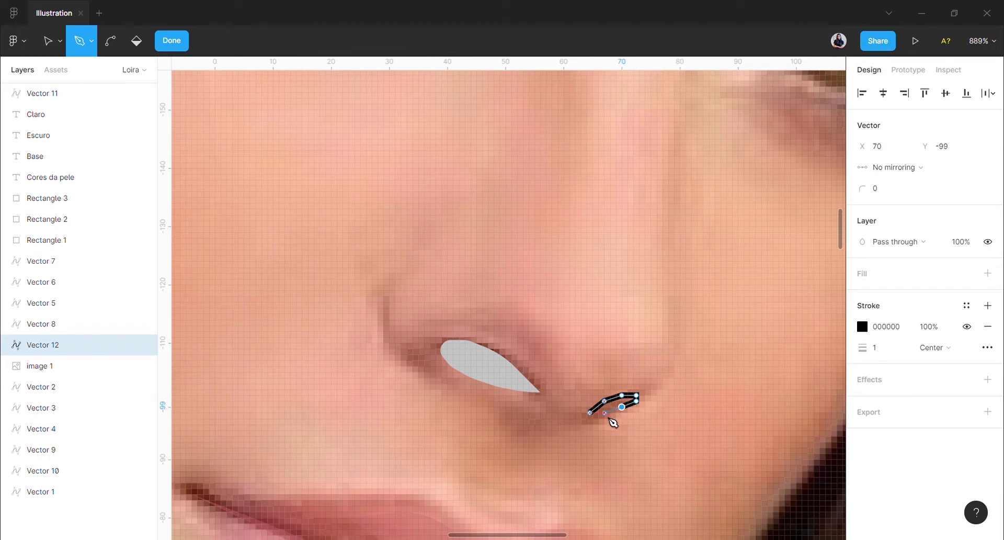
{"action": "left_click", "coordinate": [604, 412]}
{"action": "left_click", "coordinate": [590, 413]}
{"action": "key", "text": "Escape"}
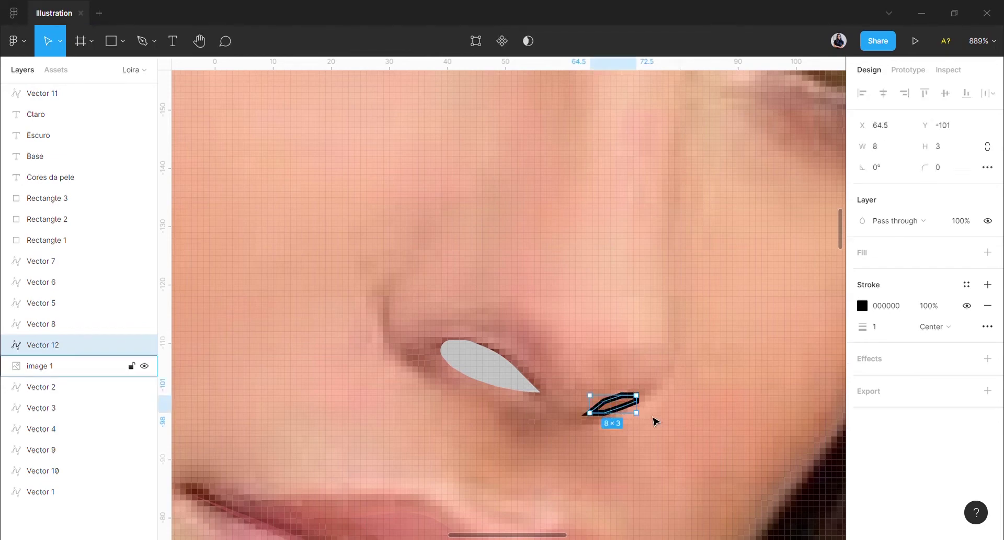
Step: Round the far nostril's points except its pointed tip with radius 300 and swap its stroke for a fill
{"action": "key", "text": "Return"}
{"action": "left_click_drag", "start_coordinate": [661, 435], "coordinate": [580, 379]}
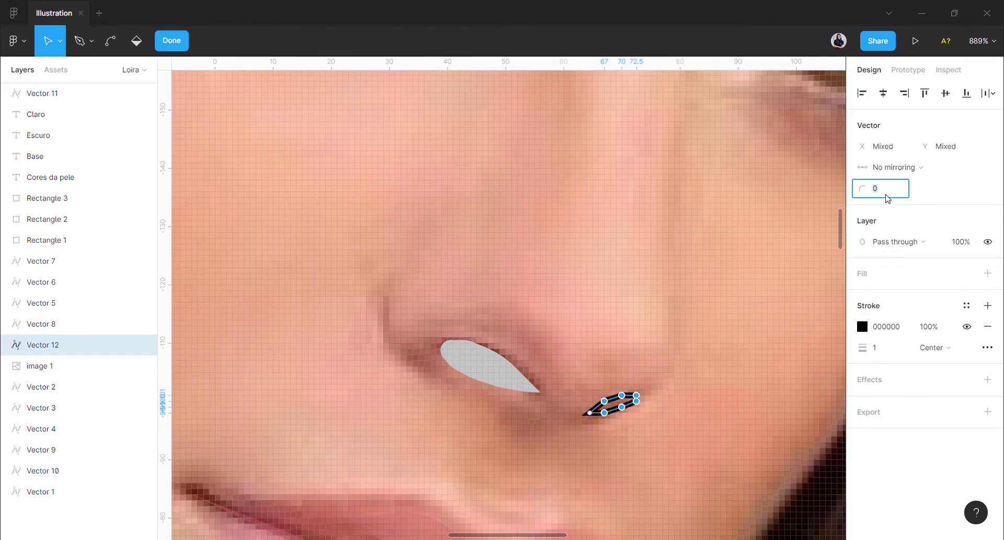
{"action": "left_click", "coordinate": [988, 326]}
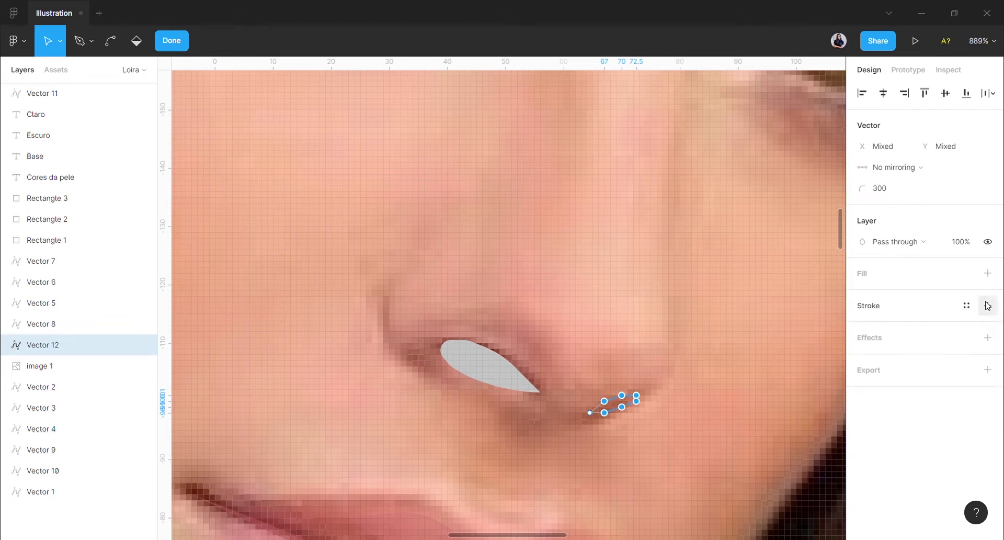
{"action": "left_click", "coordinate": [988, 273]}
{"action": "left_click", "coordinate": [775, 287]}
Step: Move the whole skin colour palette off the reference photo onto the empty canvas beside it
{"action": "scroll", "coordinate": [748, 341], "scroll_direction": "right", "scroll_amount": 2}
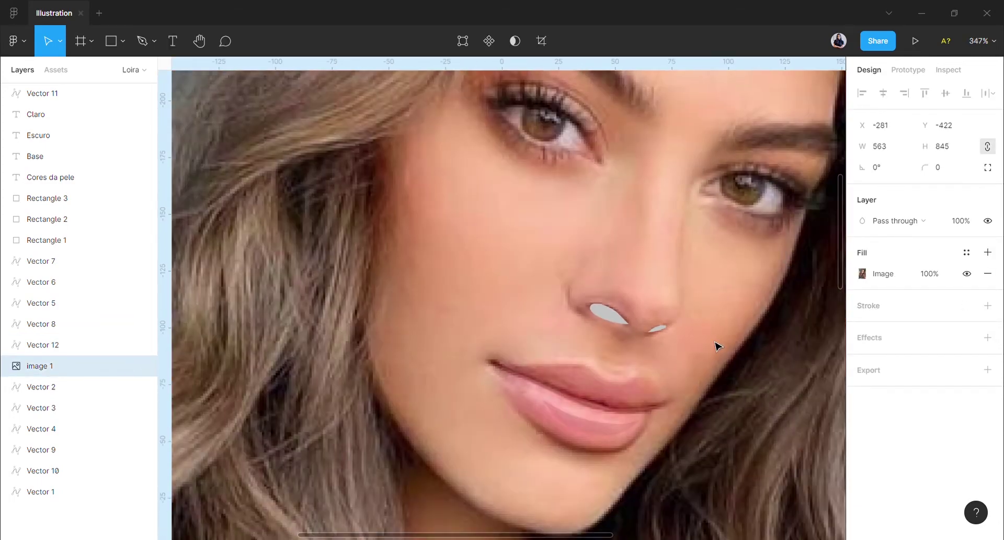
{"action": "scroll", "coordinate": [673, 339], "scroll_direction": "down", "scroll_amount": 5}
{"action": "scroll", "coordinate": [678, 340], "scroll_direction": "down", "scroll_amount": 6}
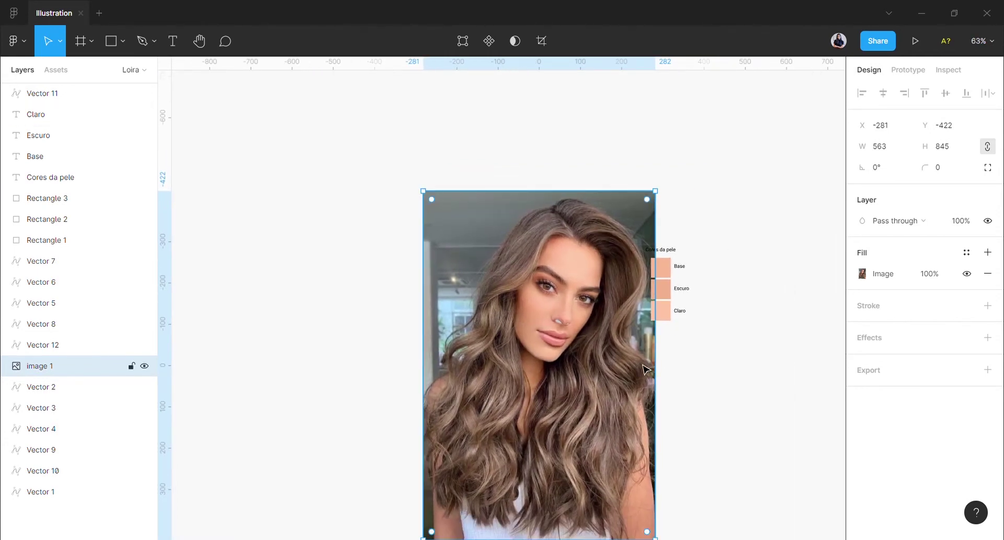
{"action": "left_click", "coordinate": [145, 366]}
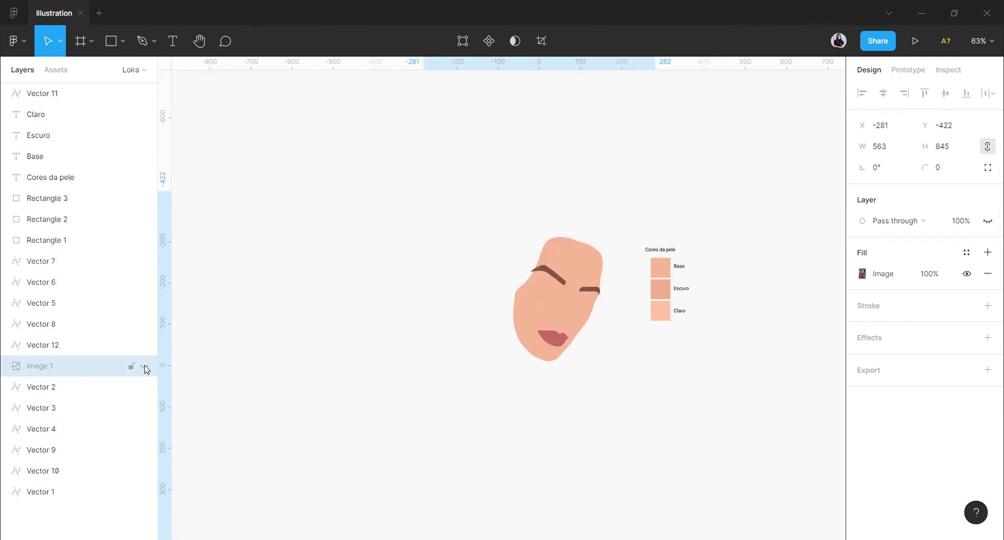
{"action": "left_click", "coordinate": [145, 366]}
{"action": "left_click_drag", "start_coordinate": [719, 349], "coordinate": [668, 234]}
{"action": "left_click_drag", "start_coordinate": [663, 272], "coordinate": [690, 271]}
{"action": "scroll", "coordinate": [709, 335], "scroll_direction": "up", "scroll_amount": 2}
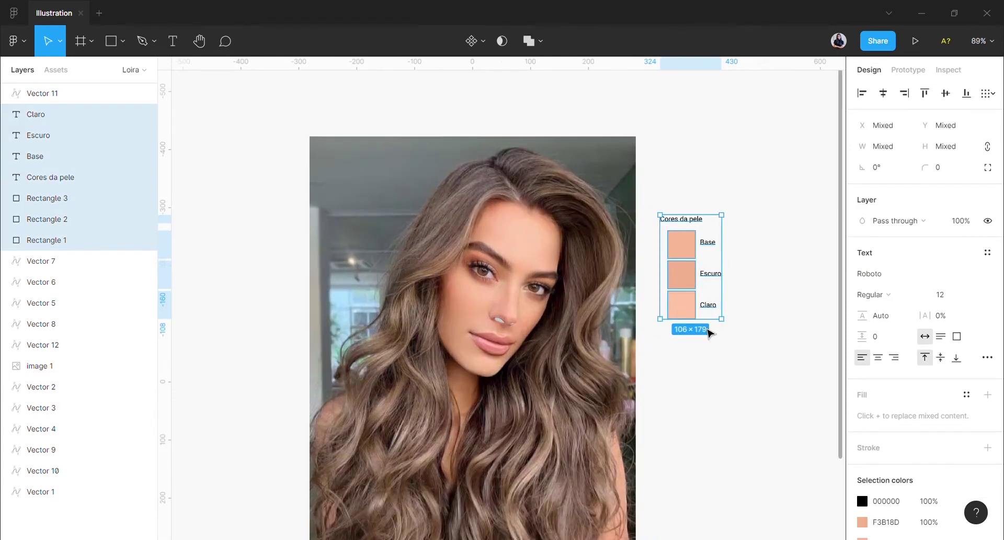
Step: Group the palette squares and labels and name the group "Cores"
{"action": "key", "text": "ctrl+g"}
{"action": "double_click", "coordinate": [47, 115]}
{"action": "type", "text": "Cores"}
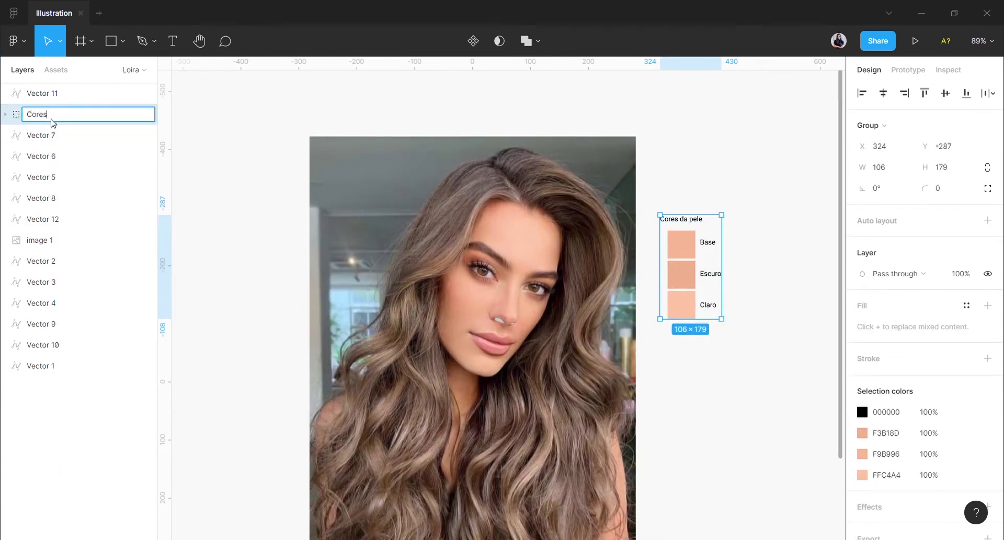
{"action": "key", "text": "Return"}
Step: Hide the reference photo and fill both nostril shapes with the Escuro colour F3B18D copied from the palette
{"action": "scroll", "coordinate": [648, 379], "scroll_direction": "up", "scroll_amount": 2}
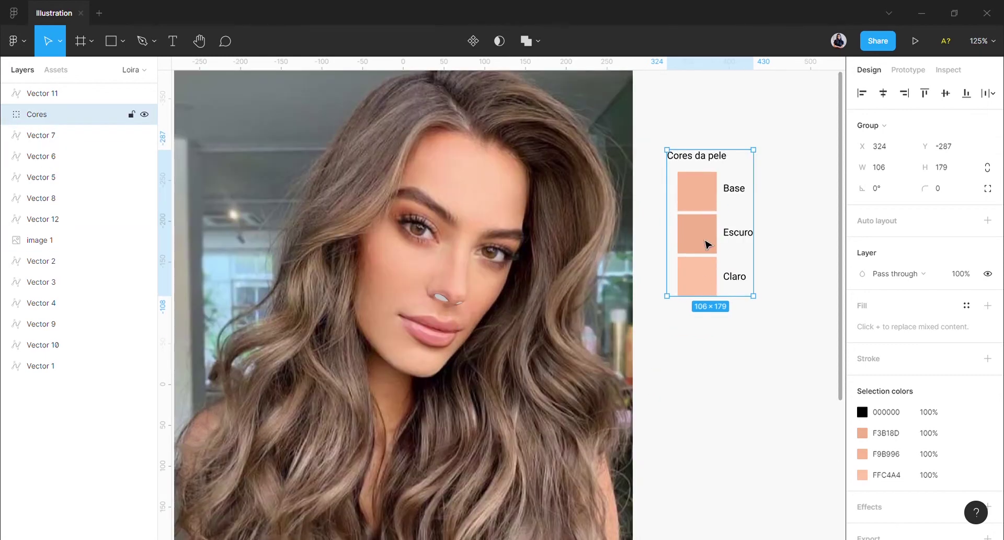
{"action": "double_click", "coordinate": [707, 245]}
{"action": "left_click", "coordinate": [894, 281]}
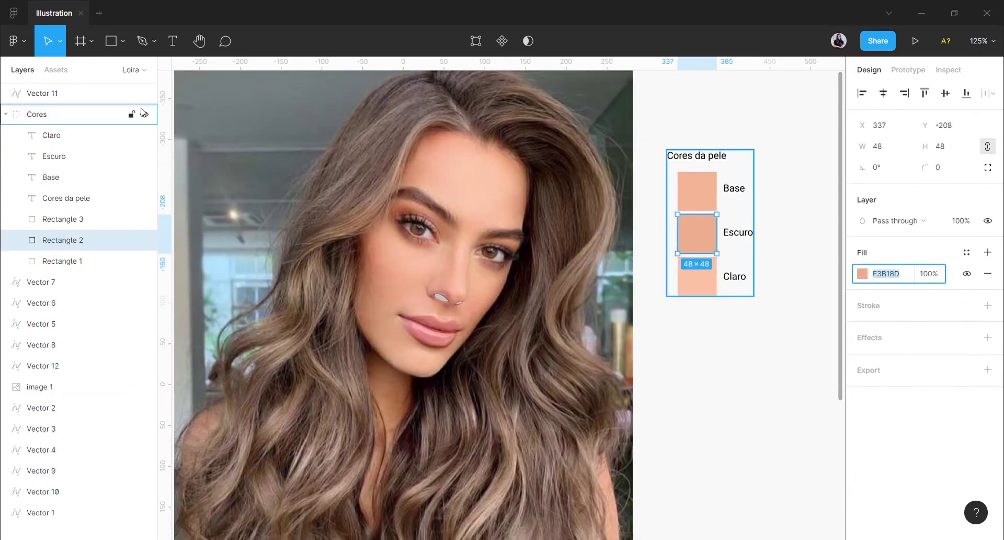
{"action": "left_click", "coordinate": [145, 387]}
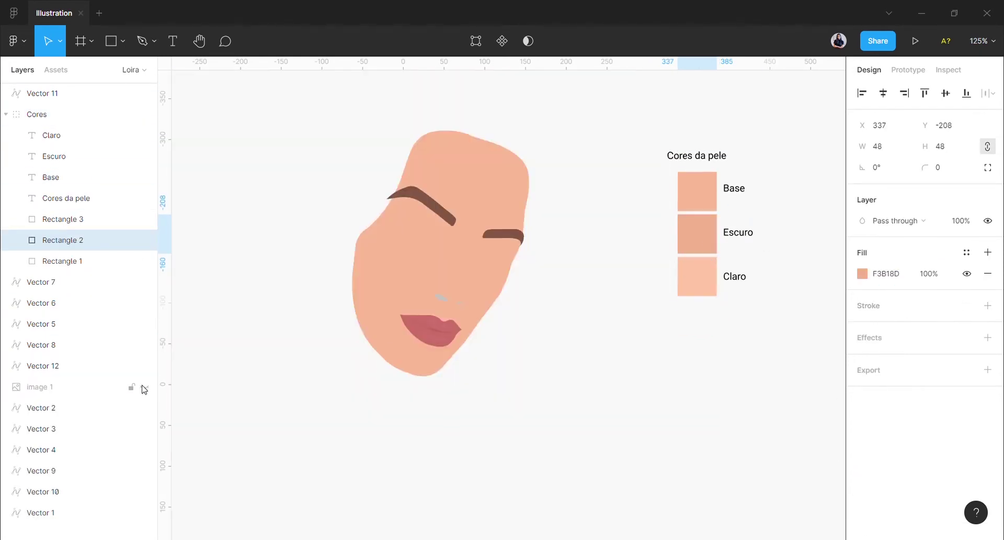
{"action": "left_click", "coordinate": [442, 298]}
{"action": "left_click", "coordinate": [467, 305], "text": "shift"}
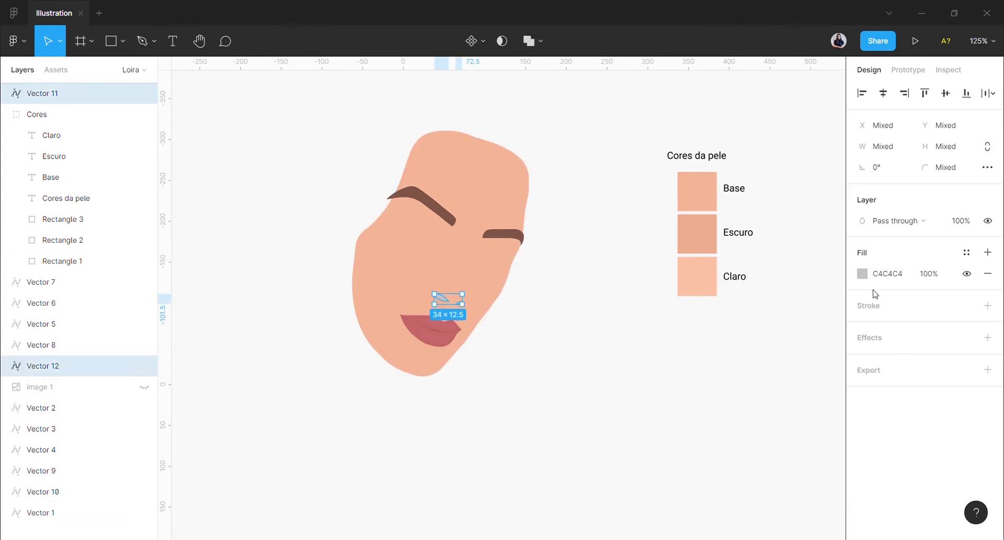
{"action": "left_click", "coordinate": [603, 416]}
Step: Show the reference photo and move it above all other layers
{"action": "scroll", "coordinate": [393, 370], "scroll_direction": "up", "scroll_amount": 8}
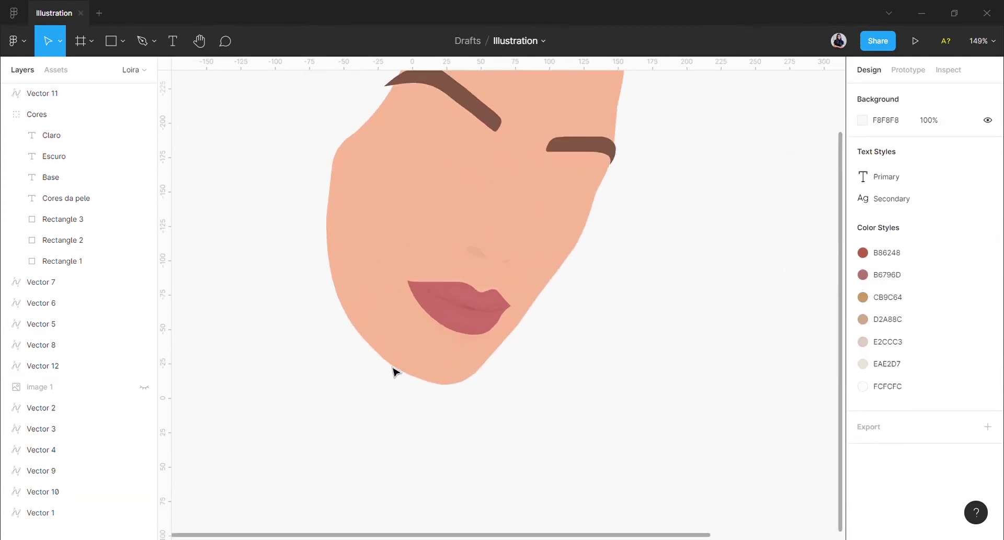
{"action": "scroll", "coordinate": [577, 361], "scroll_direction": "down", "scroll_amount": 6}
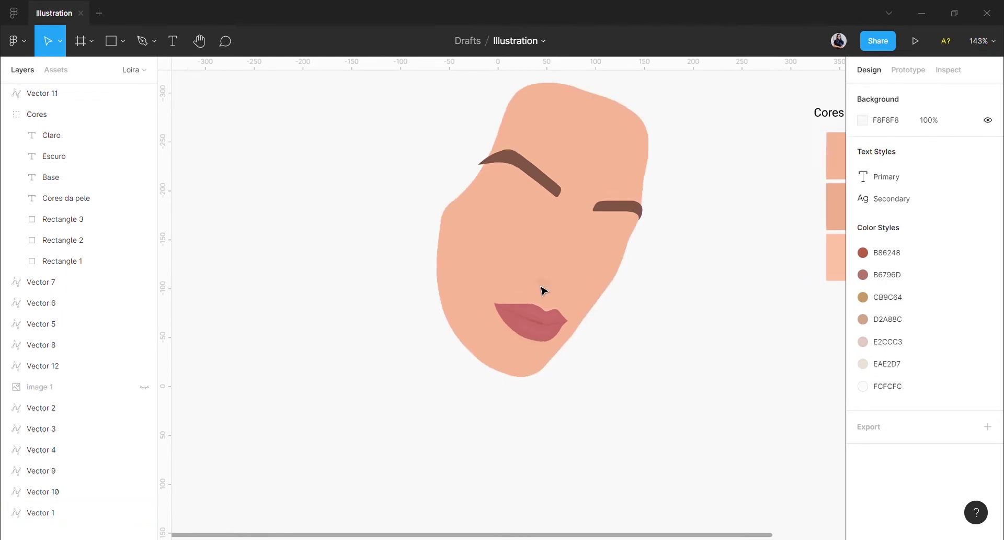
{"action": "scroll", "coordinate": [561, 287], "scroll_direction": "up", "scroll_amount": 8}
{"action": "scroll", "coordinate": [561, 288], "scroll_direction": "up", "scroll_amount": 10}
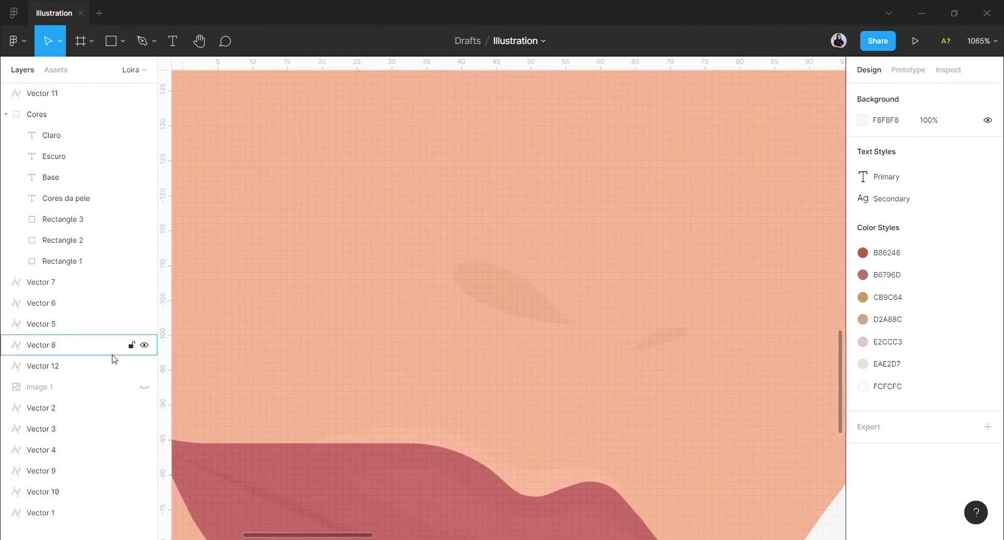
{"action": "left_click", "coordinate": [144, 387]}
{"action": "left_click_drag", "start_coordinate": [63, 395], "coordinate": [79, 90]}
{"action": "scroll", "coordinate": [600, 252], "scroll_direction": "up", "scroll_amount": 3}
Step: Trace the upper edge and outer end of the dark nostril opening with the Pen tool, starting at its inner tip
{"action": "key", "text": "p"}
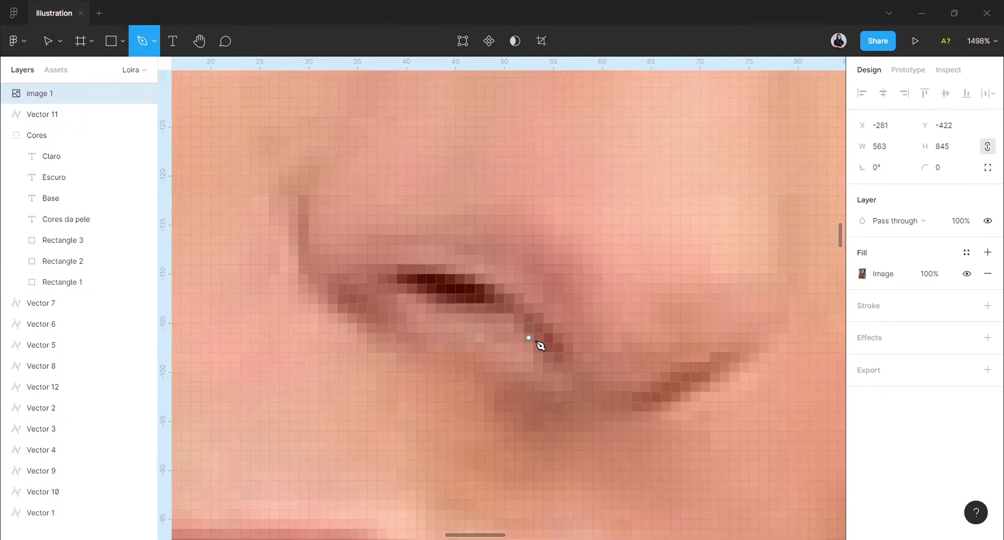
{"action": "left_click", "coordinate": [539, 343]}
{"action": "left_click", "coordinate": [515, 304]}
{"action": "left_click", "coordinate": [490, 284]}
{"action": "left_click", "coordinate": [455, 268]}
{"action": "left_click", "coordinate": [426, 269]}
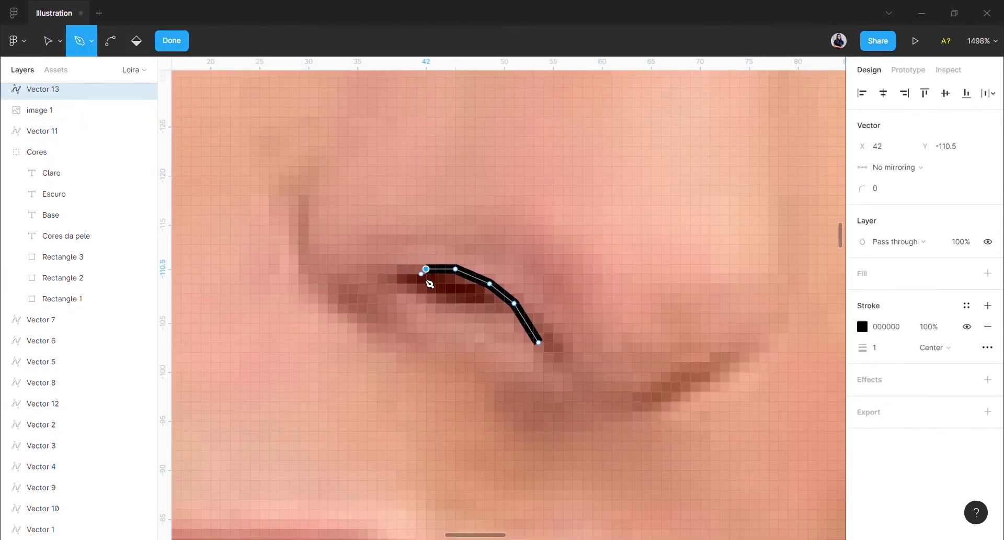
{"action": "left_click", "coordinate": [421, 298]}
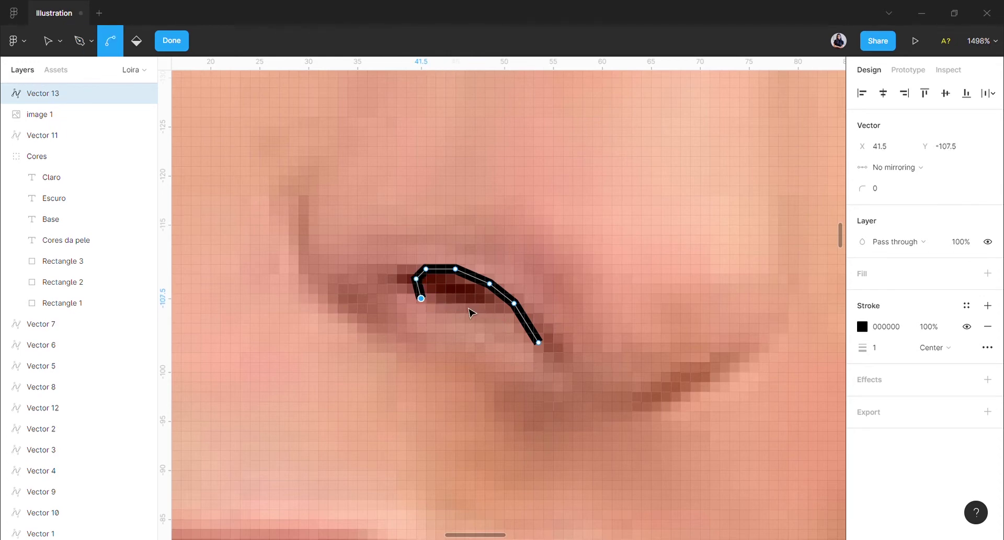
Step: Close the dark nostril opening's outline along its lower edge and place its pointed tip at X 52.5, Y -105.5
{"action": "left_click", "coordinate": [470, 304]}
{"action": "left_click", "coordinate": [489, 308]}
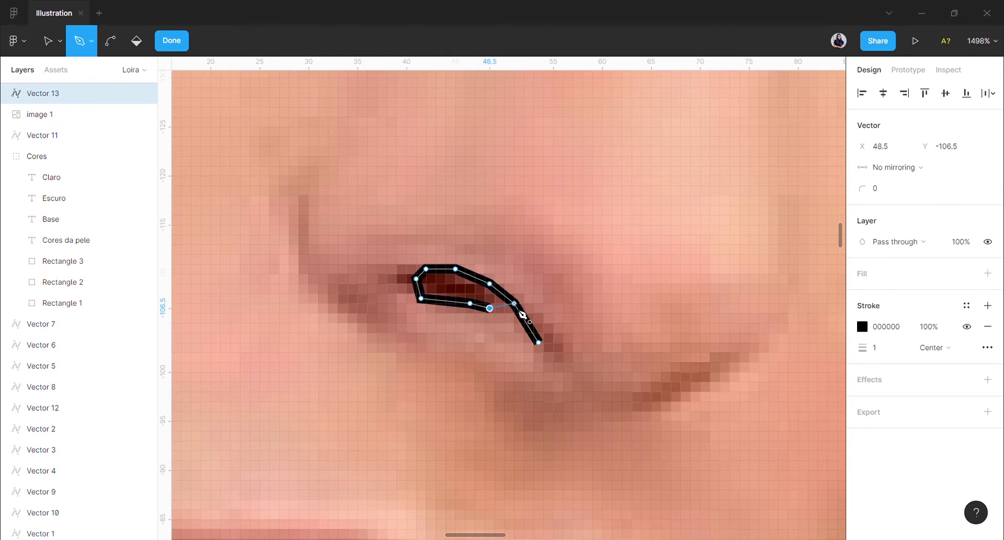
{"action": "key", "text": "ctrl+z"}
{"action": "left_click", "coordinate": [539, 343]}
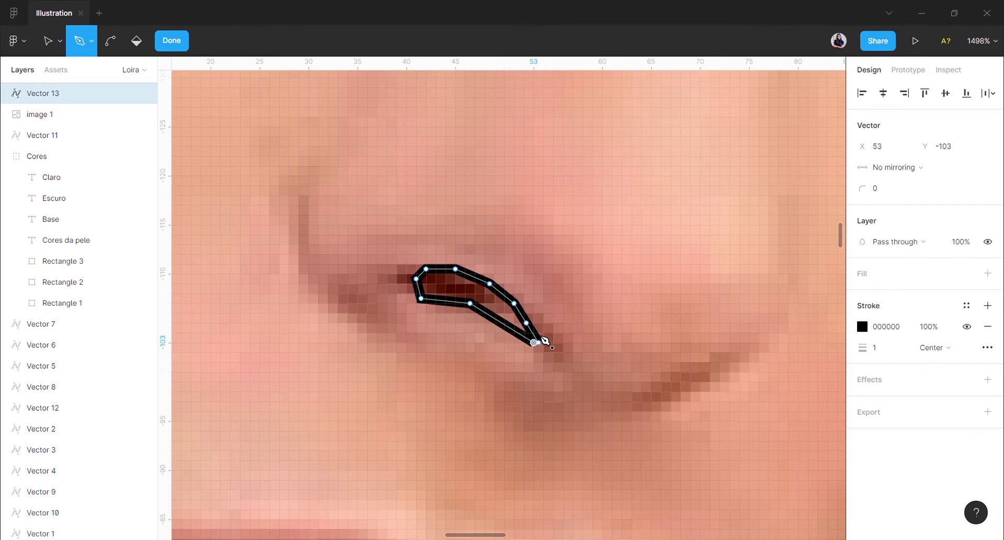
{"action": "key", "text": "Escape"}
{"action": "left_click_drag", "start_coordinate": [534, 343], "coordinate": [532, 324]}
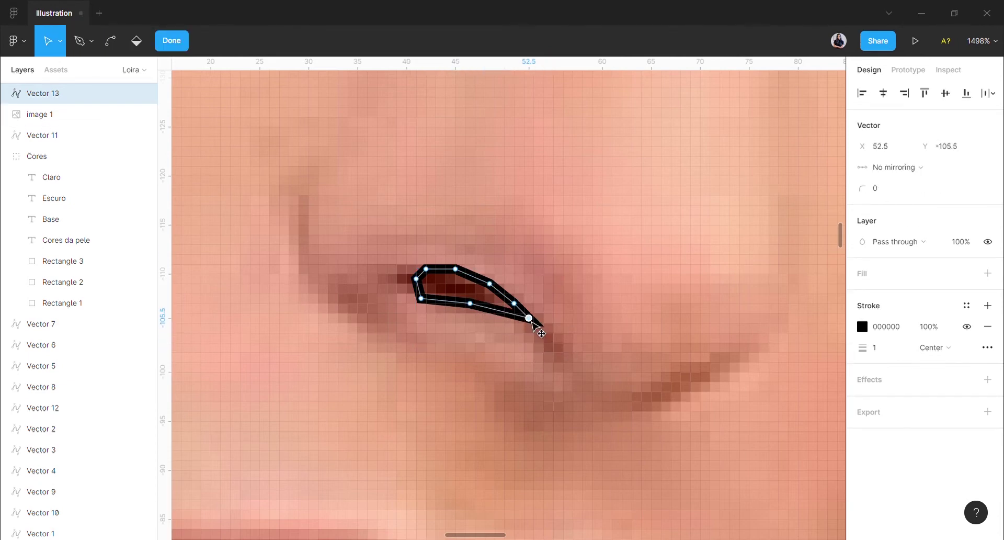
Step: Round the nostril opening's points except its tip with radius 300 and replace its stroke with a C4C4C4 fill
{"action": "left_click_drag", "start_coordinate": [383, 231], "coordinate": [520, 332]}
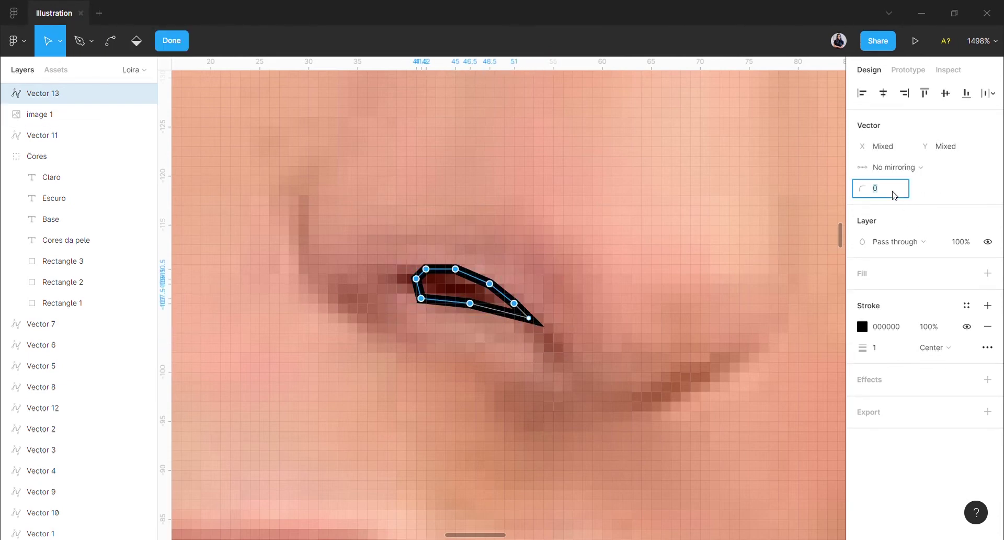
{"action": "left_click", "coordinate": [987, 348]}
{"action": "left_click", "coordinate": [987, 326]}
{"action": "left_click", "coordinate": [987, 273]}
Step: Hide the reference photo and lower the inner nostril shape's pointed tip to Y -104.5
{"action": "left_click", "coordinate": [144, 114]}
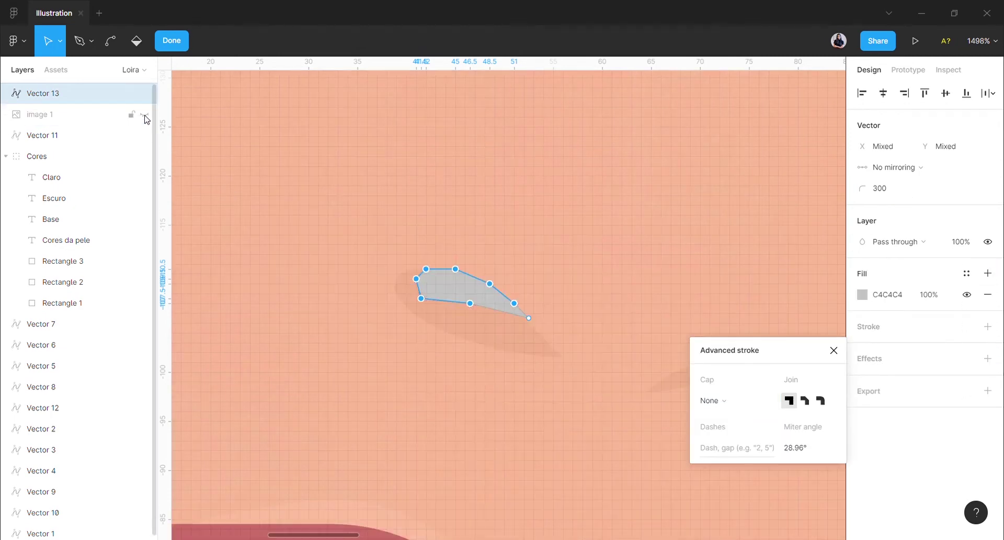
{"action": "double_click", "coordinate": [629, 183]}
{"action": "left_click", "coordinate": [630, 182]}
{"action": "scroll", "coordinate": [628, 180], "scroll_direction": "down", "scroll_amount": 2}
{"action": "scroll", "coordinate": [520, 305], "scroll_direction": "up", "scroll_amount": 2}
{"action": "double_click", "coordinate": [547, 253]}
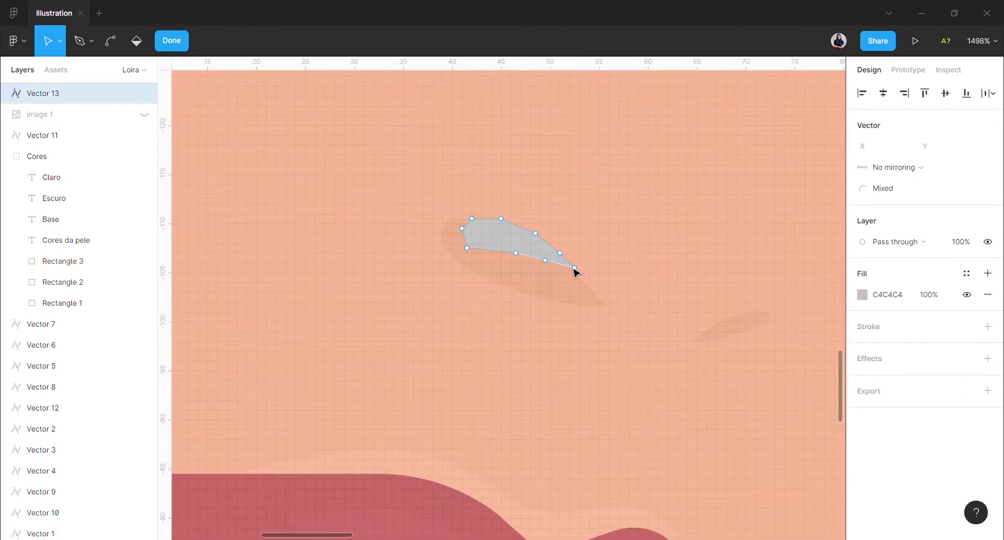
{"action": "key", "text": "Escape"}
Step: Set the fill opacity of the two outer nostril shapes to 80% and recolour the inner nostril shape F3B18D
{"action": "left_click", "coordinate": [583, 294]}
{"action": "left_click", "coordinate": [754, 327], "text": "shift"}
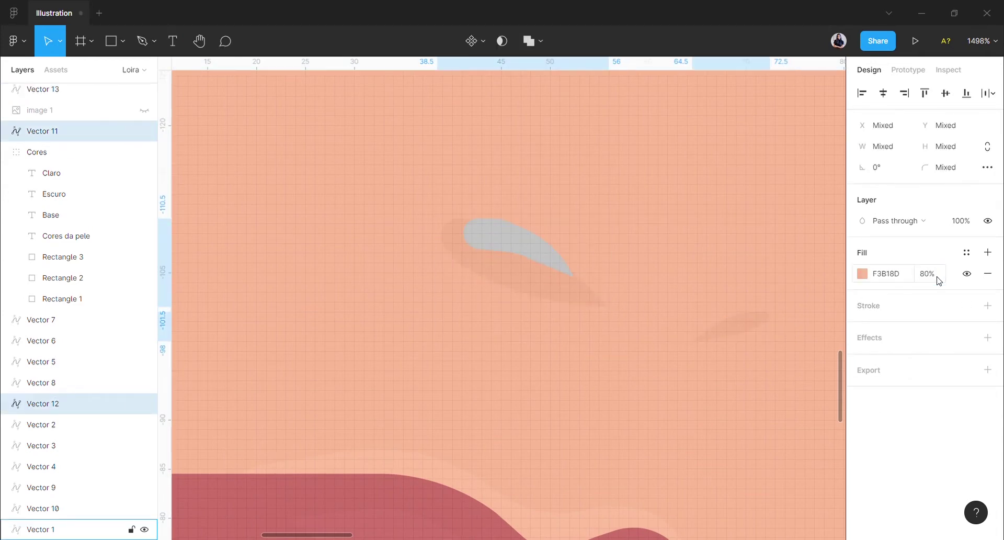
{"action": "left_click", "coordinate": [549, 256]}
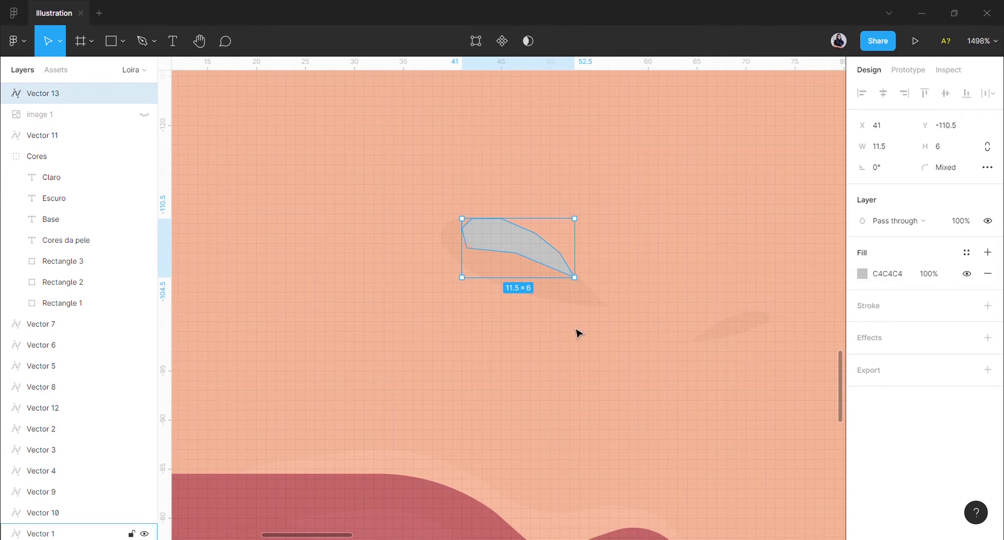
{"action": "left_click", "coordinate": [593, 303], "text": "shift"}
{"action": "left_click", "coordinate": [892, 381]}
{"action": "key", "text": "ctrl+c"}
{"action": "left_click", "coordinate": [888, 359]}
{"action": "key", "text": "ctrl+v"}
{"action": "left_click", "coordinate": [740, 278]}
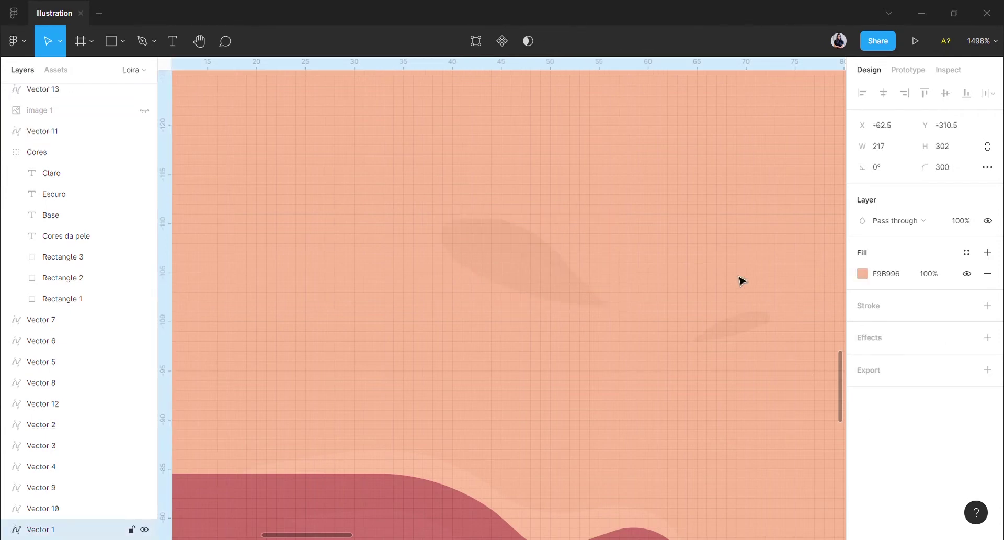
Step: Show the reference photo again over the face illustration
{"action": "scroll", "coordinate": [740, 280], "scroll_direction": "down", "scroll_amount": 10}
{"action": "left_click", "coordinate": [737, 408]}
{"action": "scroll", "coordinate": [738, 408], "scroll_direction": "right", "scroll_amount": 4}
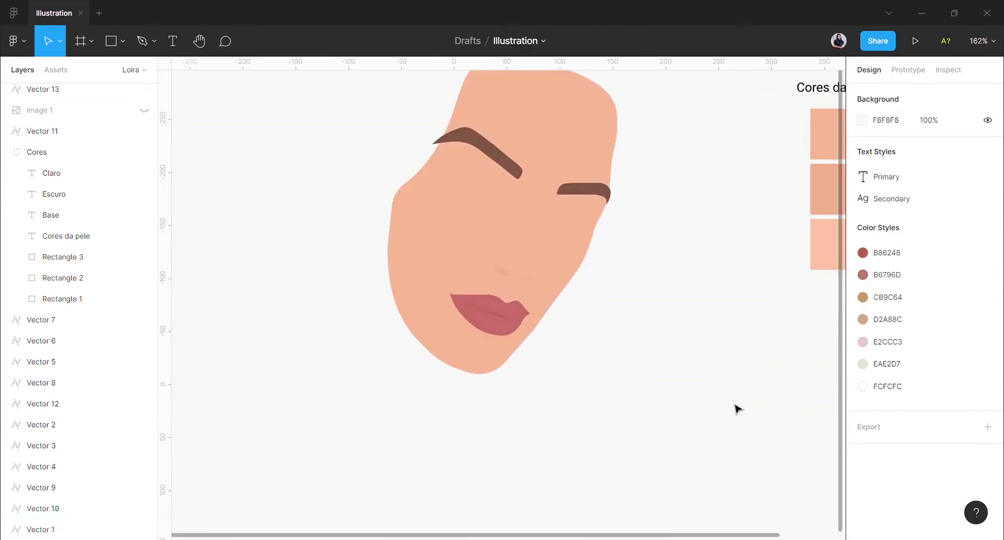
{"action": "left_click", "coordinate": [560, 276]}
{"action": "scroll", "coordinate": [520, 247], "scroll_direction": "up", "scroll_amount": 3}
{"action": "scroll", "coordinate": [567, 275], "scroll_direction": "up", "scroll_amount": 2}
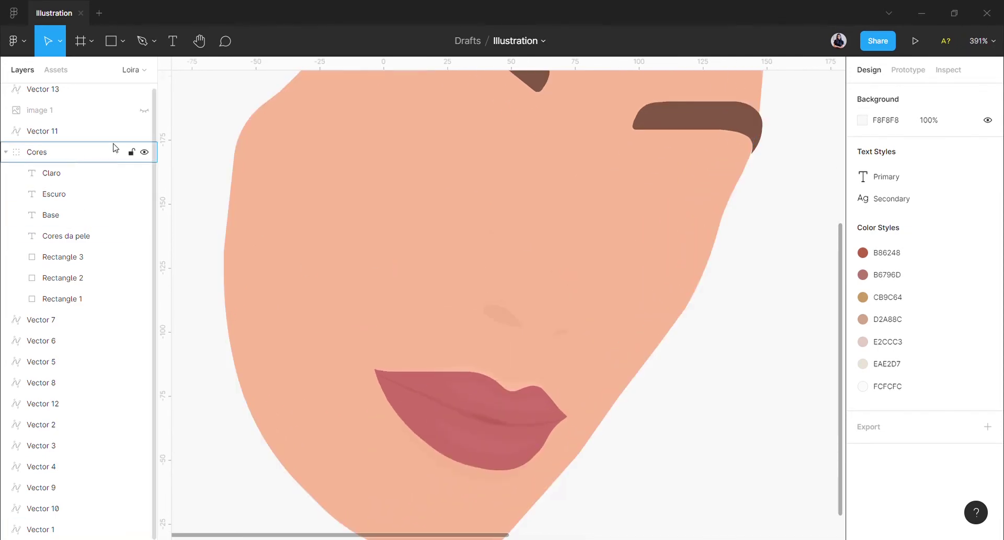
{"action": "left_click", "coordinate": [144, 109]}
{"action": "scroll", "coordinate": [550, 277], "scroll_direction": "up", "scroll_amount": 2}
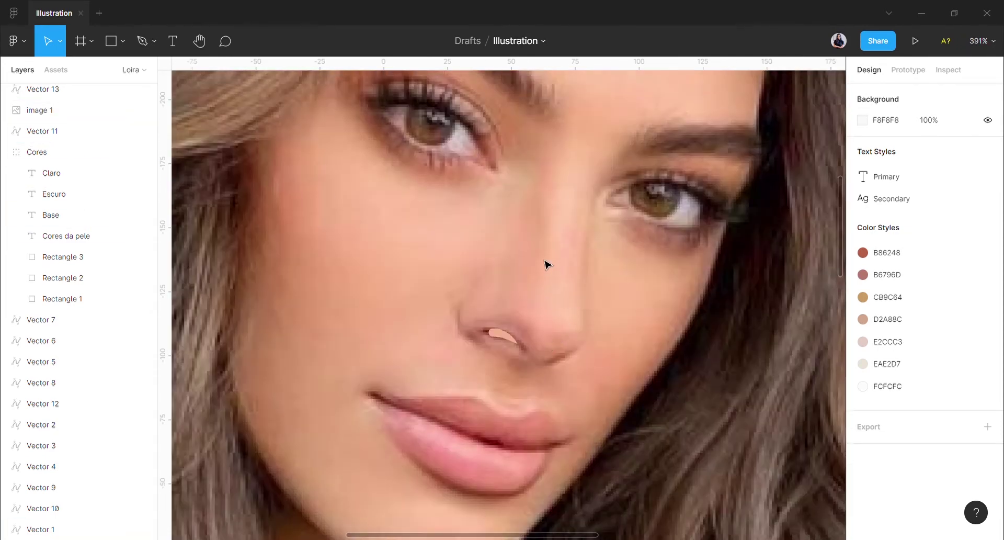
Step: Trace the inner edge of a side-of-nose shadow with the Pen tool, from the bridge down to a tip above the nostril at about X 41, Y -127
{"action": "key", "text": "p"}
{"action": "scroll", "coordinate": [562, 256], "scroll_direction": "up", "scroll_amount": 2}
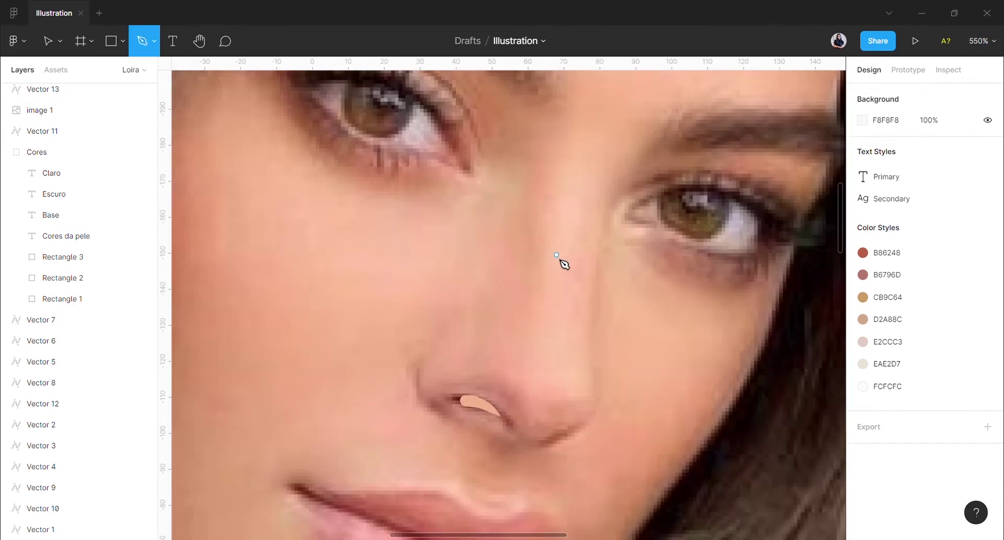
{"action": "left_click", "coordinate": [543, 234]}
{"action": "left_click", "coordinate": [528, 294]}
{"action": "left_click", "coordinate": [514, 321]}
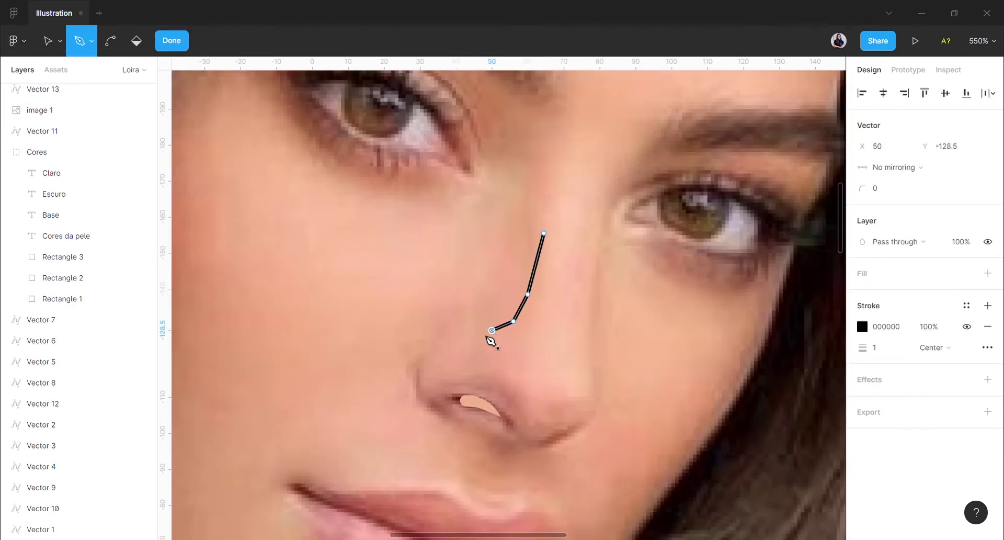
{"action": "left_click", "coordinate": [492, 330]}
{"action": "left_click", "coordinate": [476, 333]}
{"action": "left_click", "coordinate": [469, 334]}
{"action": "left_click", "coordinate": [459, 336]}
Step: Close the nose shadow outline along its outer edge, with a pointed upper end, making it about 26 wide and 43.5 high
{"action": "left_click", "coordinate": [492, 315]}
{"action": "left_click", "coordinate": [513, 286]}
{"action": "left_click_drag", "start_coordinate": [535, 244], "coordinate": [539, 215]}
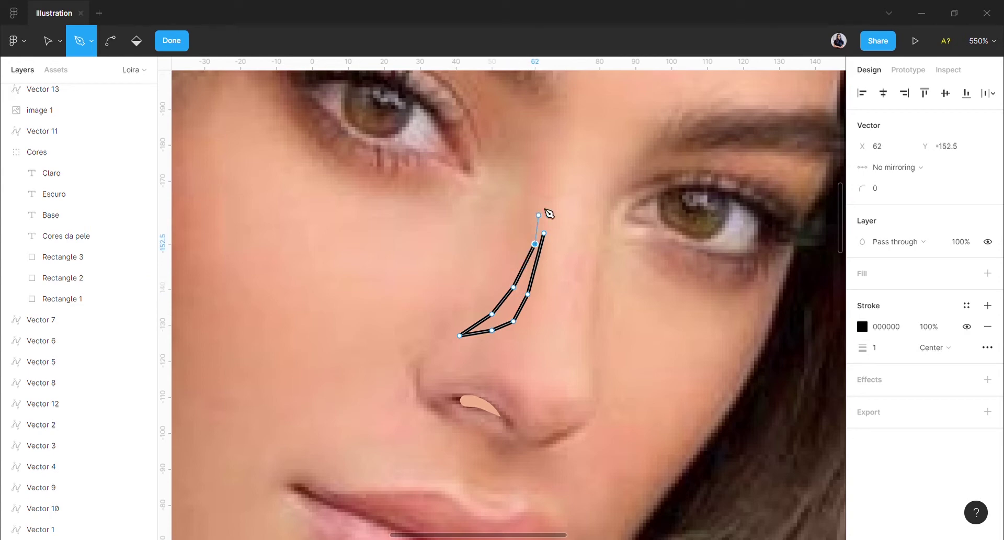
{"action": "left_click", "coordinate": [553, 179]}
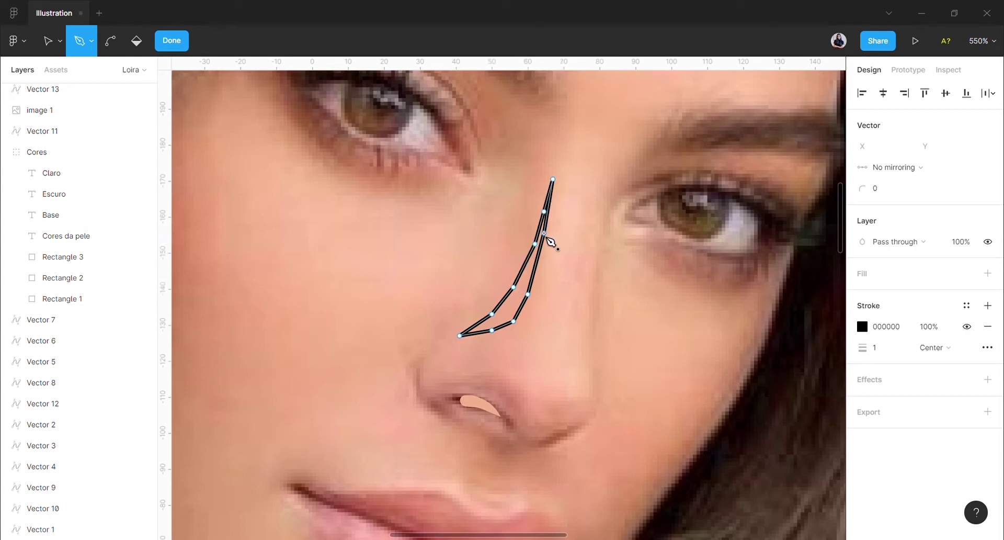
{"action": "key", "text": "Escape"}
{"action": "key", "text": "Escape"}
Step: Round the nose shadow's points except its two tips with radius 300 and replace its stroke with a C4C4C4 fill
{"action": "key", "text": "Return"}
{"action": "left_click_drag", "start_coordinate": [543, 351], "coordinate": [573, 354]}
{"action": "left_click", "coordinate": [886, 193]}
{"action": "type", "text": "300"}
{"action": "key", "text": "Return"}
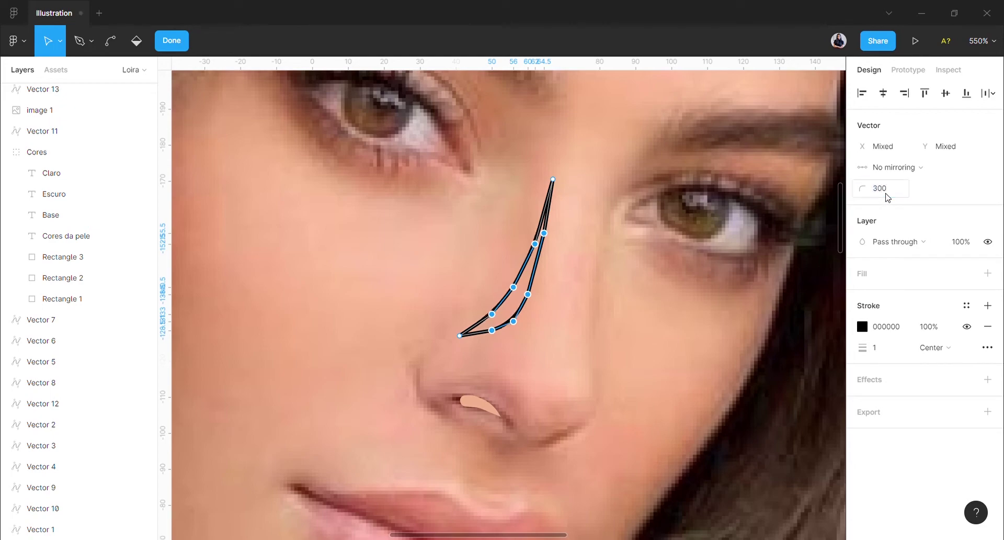
{"action": "left_click", "coordinate": [988, 327]}
{"action": "left_click", "coordinate": [988, 273]}
{"action": "left_click", "coordinate": [798, 305]}
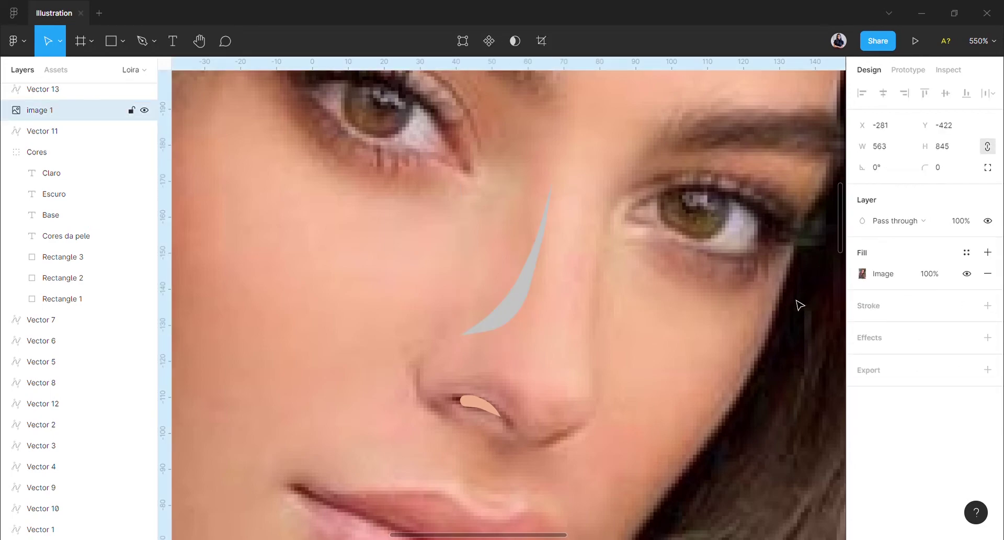
Step: Trace the inner edge of a narrow shadow down the far side of the nose, from beside the eye to X 75, Y -101
{"action": "scroll", "coordinate": [799, 305], "scroll_direction": "down", "scroll_amount": 5, "text": "ctrl"}
{"action": "scroll", "coordinate": [798, 303], "scroll_direction": "right", "scroll_amount": 5}
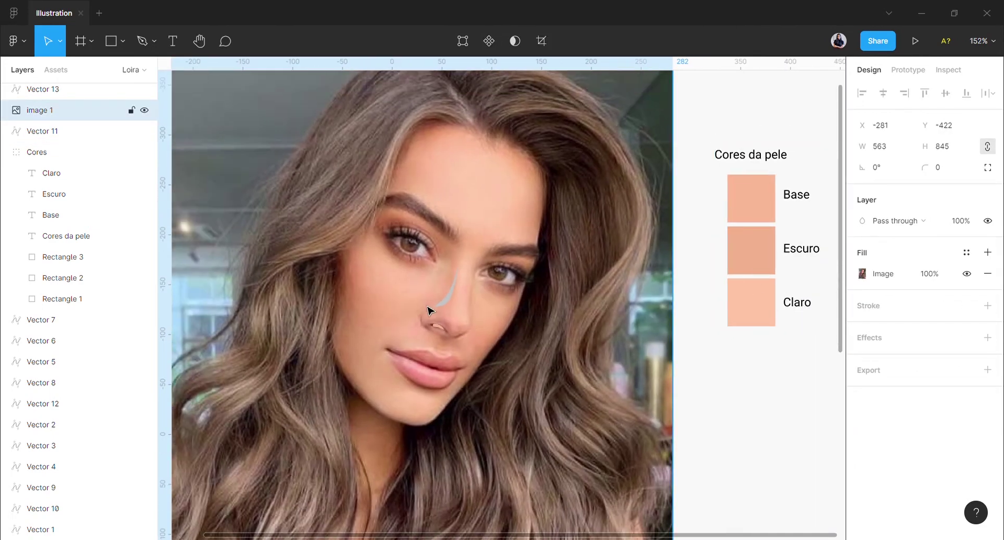
{"action": "scroll", "coordinate": [428, 314], "scroll_direction": "up", "scroll_amount": 5, "text": "ctrl"}
{"action": "scroll", "coordinate": [523, 281], "scroll_direction": "up", "scroll_amount": 5, "text": "ctrl"}
{"action": "key", "text": "p"}
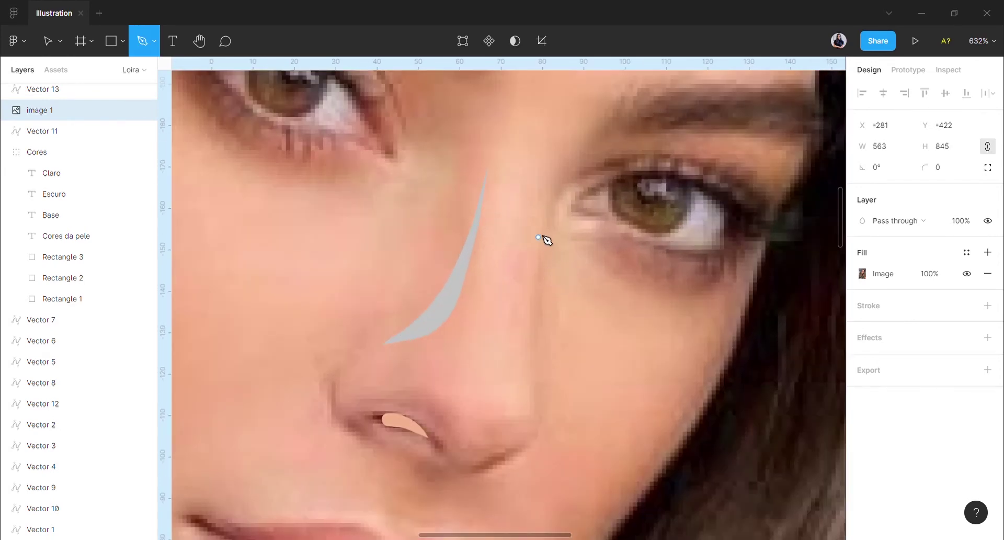
{"action": "left_click", "coordinate": [542, 220]}
{"action": "left_click", "coordinate": [538, 289]}
{"action": "left_click", "coordinate": [538, 386]}
{"action": "left_click", "coordinate": [539, 421]}
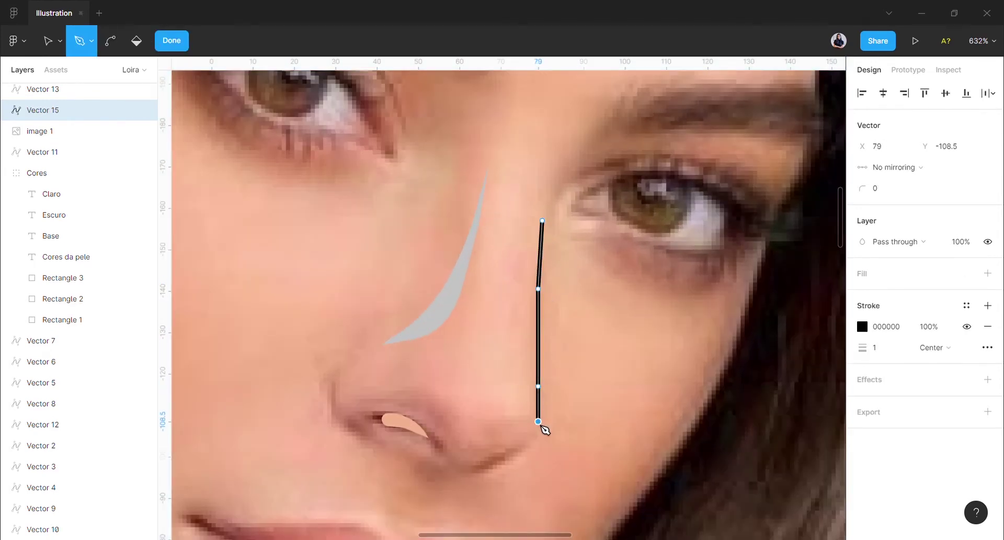
{"action": "left_click", "coordinate": [522, 452]}
{"action": "left_click_drag", "start_coordinate": [543, 434], "coordinate": [550, 415]}
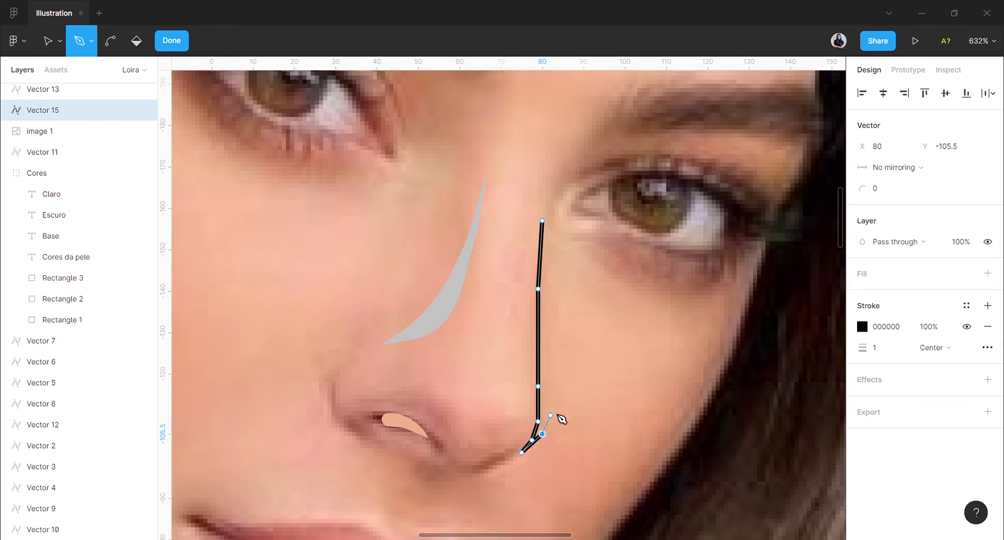
{"action": "left_click", "coordinate": [548, 411]}
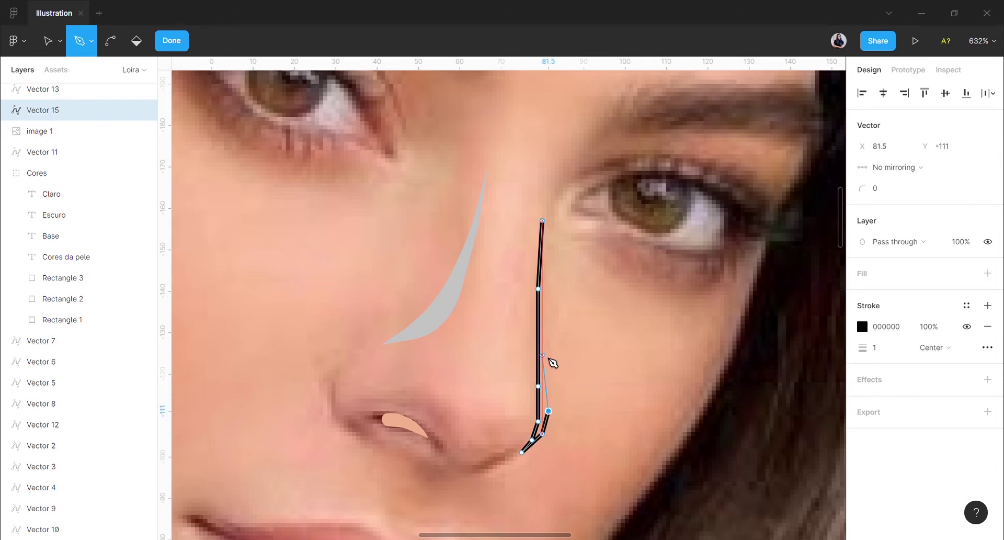
{"action": "key", "text": "ctrl+z"}
{"action": "key", "text": "ctrl+z"}
Step: Close the far-side nose shadow's outline with an outer edge running back up to its start point, about 56 high
{"action": "scroll", "coordinate": [539, 448], "scroll_direction": "up", "scroll_amount": 3, "text": "ctrl"}
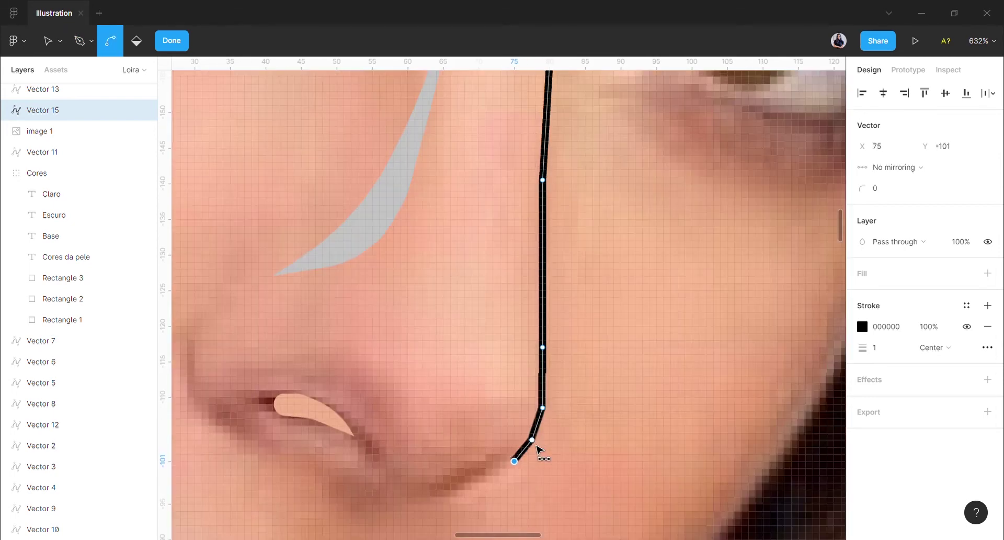
{"action": "key", "text": "p"}
{"action": "left_click", "coordinate": [536, 447]}
{"action": "left_click", "coordinate": [549, 415]}
{"action": "left_click_drag", "start_coordinate": [549, 383], "coordinate": [556, 309]}
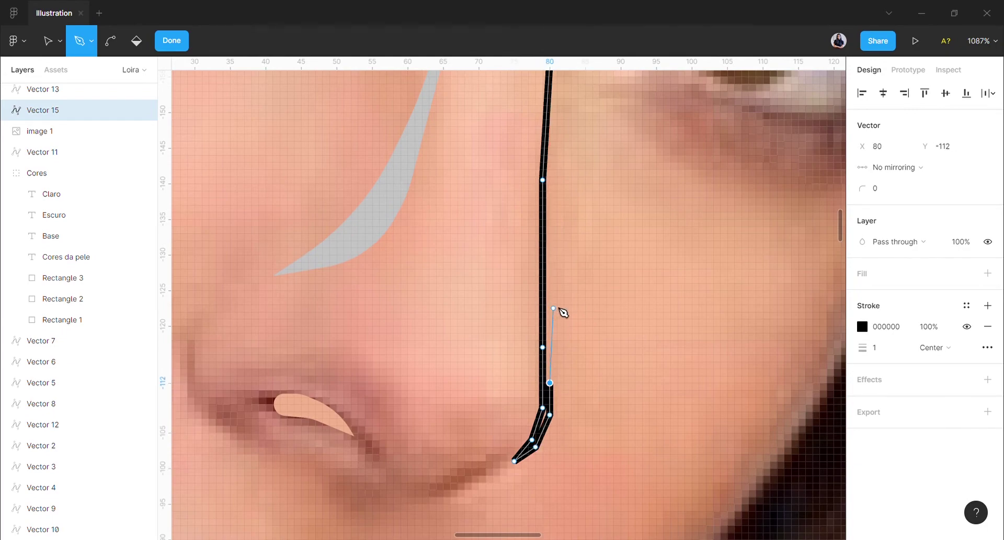
{"action": "left_click", "coordinate": [554, 303]}
{"action": "scroll", "coordinate": [559, 308], "scroll_direction": "up", "scroll_amount": 4}
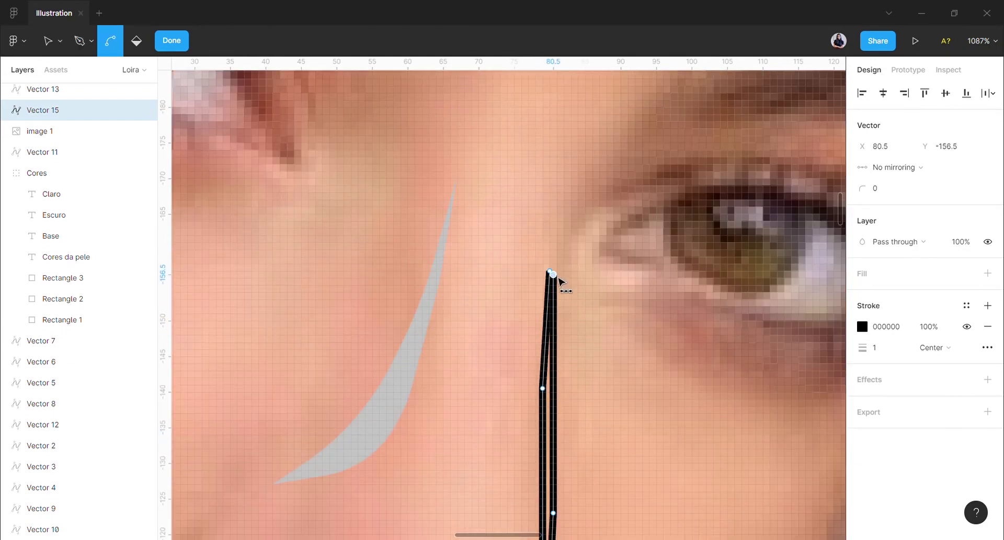
{"action": "scroll", "coordinate": [562, 279], "scroll_direction": "down", "scroll_amount": 5, "text": "ctrl"}
Step: Move the middle point on the far-side nose shadow's outer edge to X 80, Y -125
{"action": "key", "text": "v"}
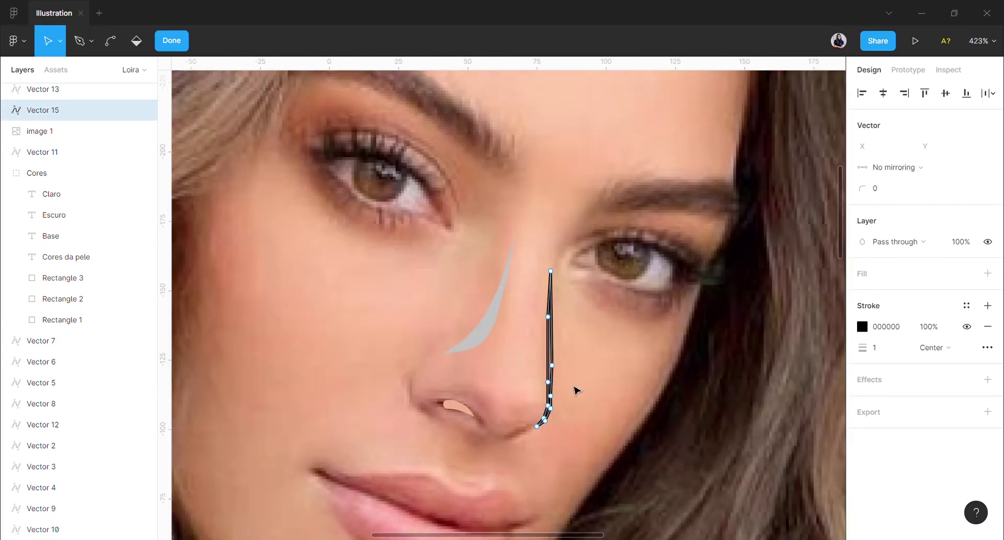
{"action": "scroll", "coordinate": [570, 385], "scroll_direction": "up", "scroll_amount": 2, "text": "ctrl"}
{"action": "left_click", "coordinate": [548, 353]}
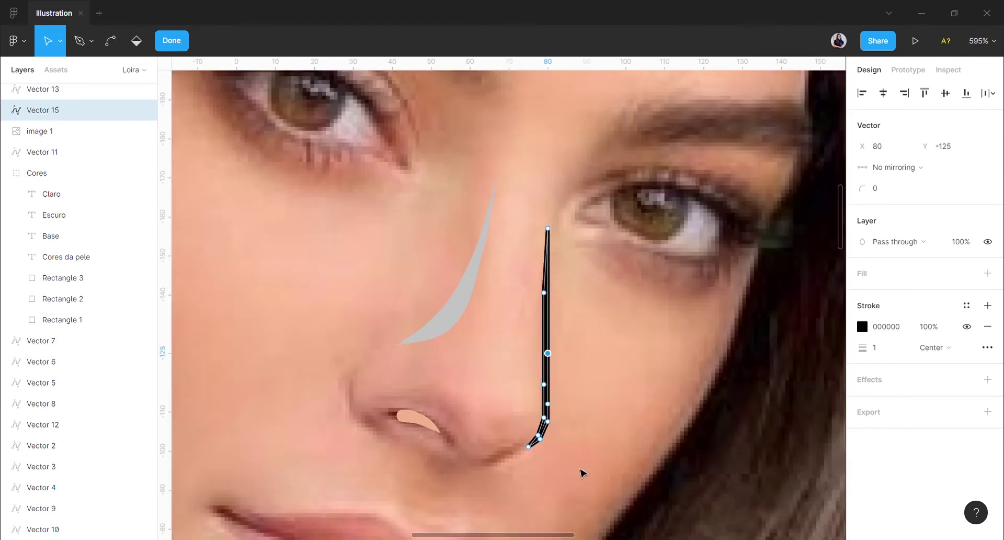
Step: Round the far-side nose shadow's points except its two tips and replace its stroke with a C4C4C4 fill
{"action": "left_click_drag", "start_coordinate": [571, 454], "coordinate": [534, 289]}
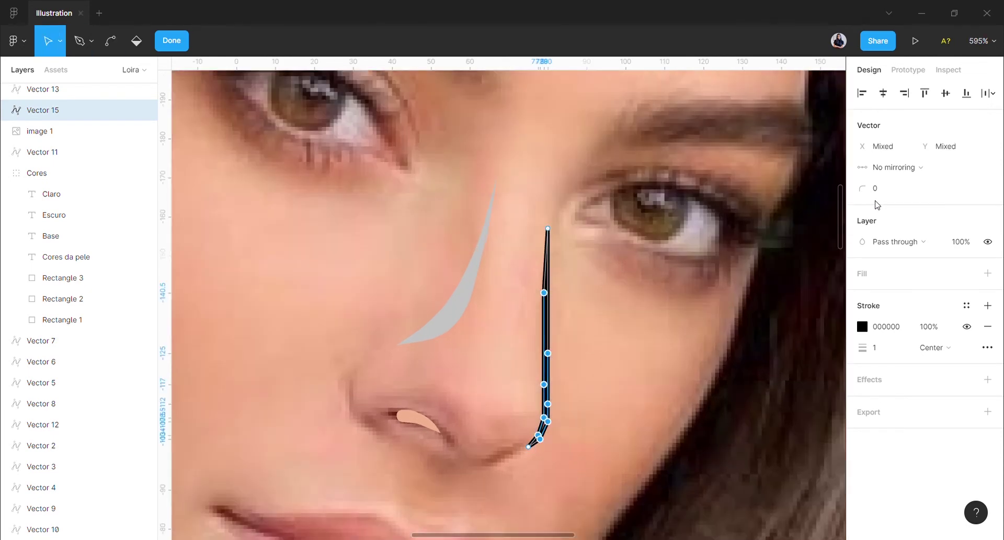
{"action": "left_click", "coordinate": [988, 324]}
{"action": "left_click", "coordinate": [988, 273]}
{"action": "scroll", "coordinate": [591, 299], "scroll_direction": "down", "scroll_amount": 4, "text": "ctrl"}
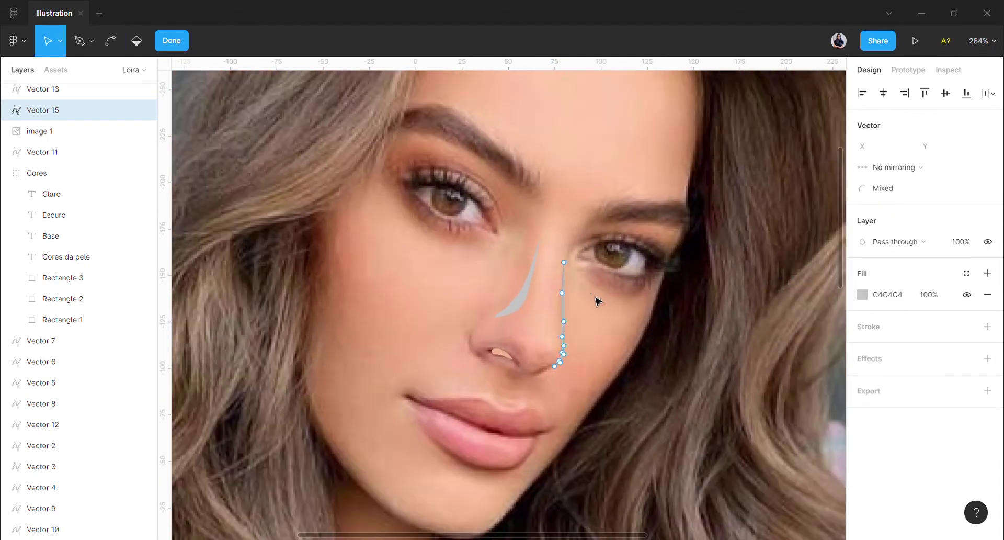
{"action": "left_click", "coordinate": [596, 300]}
Step: Hide the reference photo so the illustration and the skin colour palette can be seen together
{"action": "scroll", "coordinate": [596, 299], "scroll_direction": "down", "scroll_amount": 3, "text": "ctrl"}
{"action": "scroll", "coordinate": [567, 314], "scroll_direction": "up", "scroll_amount": 2, "text": "ctrl"}
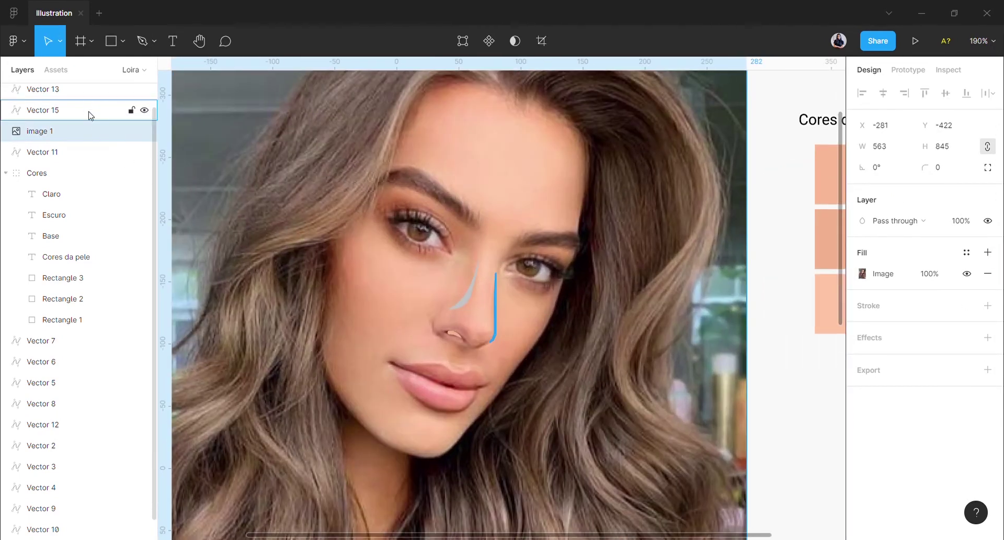
{"action": "left_click", "coordinate": [144, 132]}
{"action": "scroll", "coordinate": [368, 334], "scroll_direction": "right", "scroll_amount": 3}
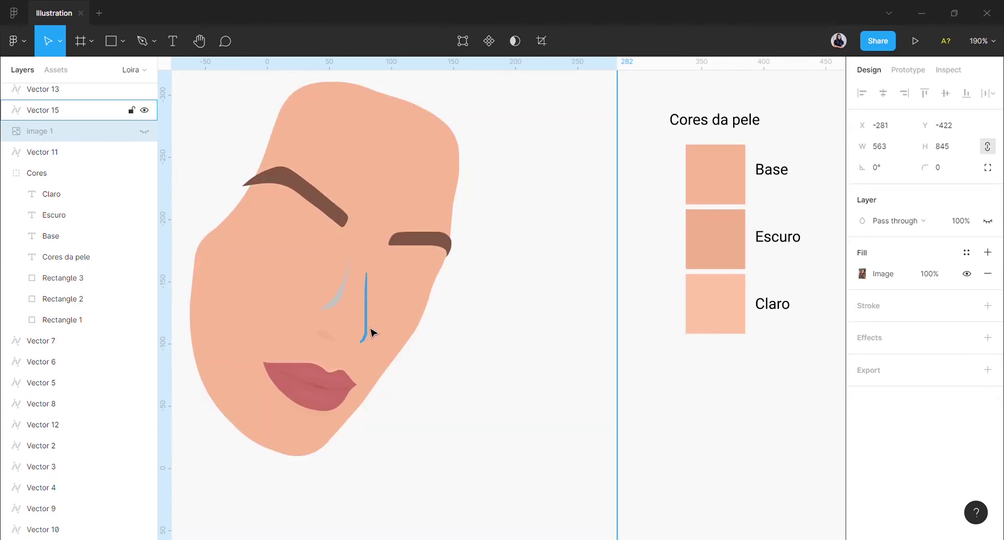
Step: Recolour both nose shadow shapes F3B18D by sampling the Escuro swatch
{"action": "left_click", "coordinate": [368, 330]}
{"action": "left_click", "coordinate": [340, 290], "text": "shift"}
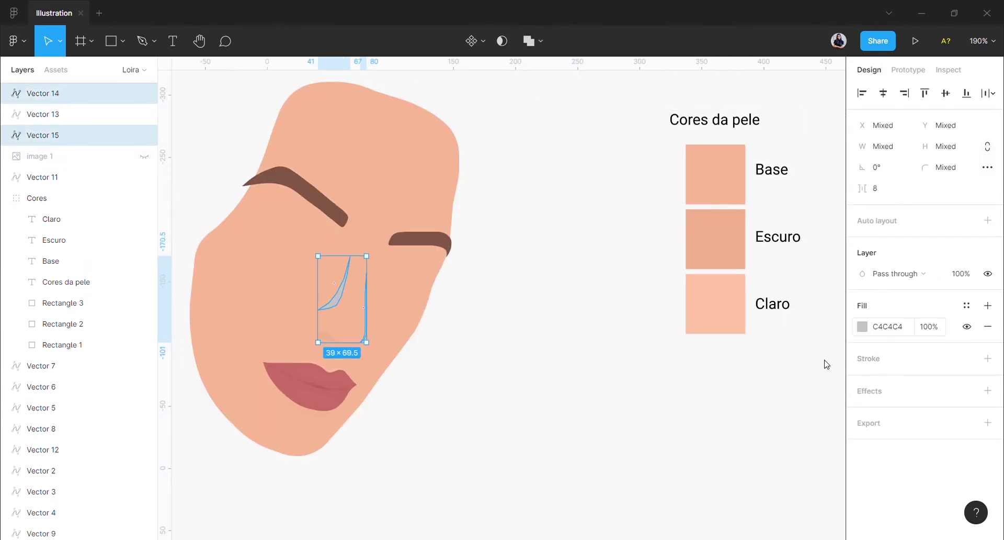
{"action": "left_click", "coordinate": [862, 327]}
{"action": "left_click", "coordinate": [708, 393]}
{"action": "scroll", "coordinate": [662, 247], "scroll_direction": "right", "scroll_amount": 3}
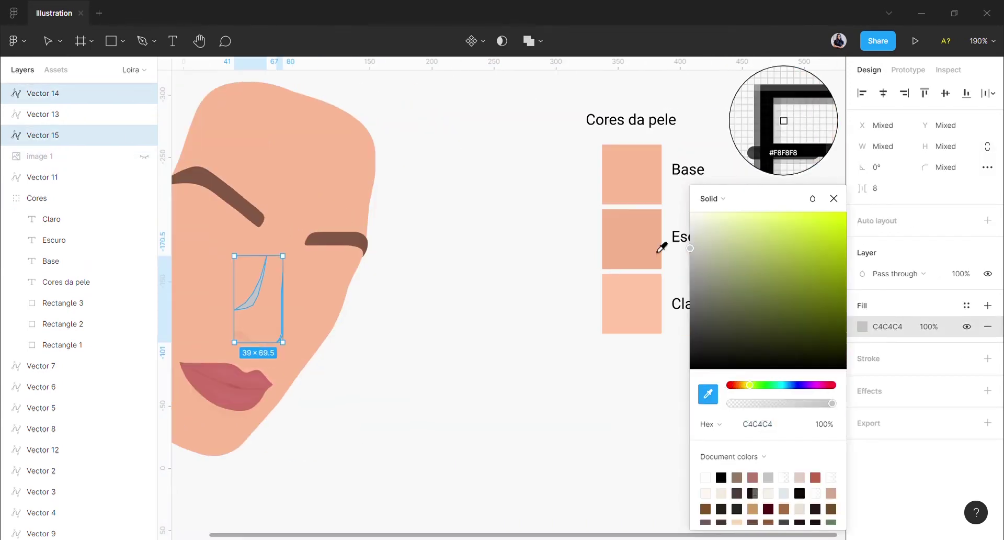
{"action": "left_click", "coordinate": [662, 248]}
{"action": "left_click", "coordinate": [646, 242]}
{"action": "left_click", "coordinate": [478, 394]}
{"action": "scroll", "coordinate": [347, 320], "scroll_direction": "up", "scroll_amount": 3}
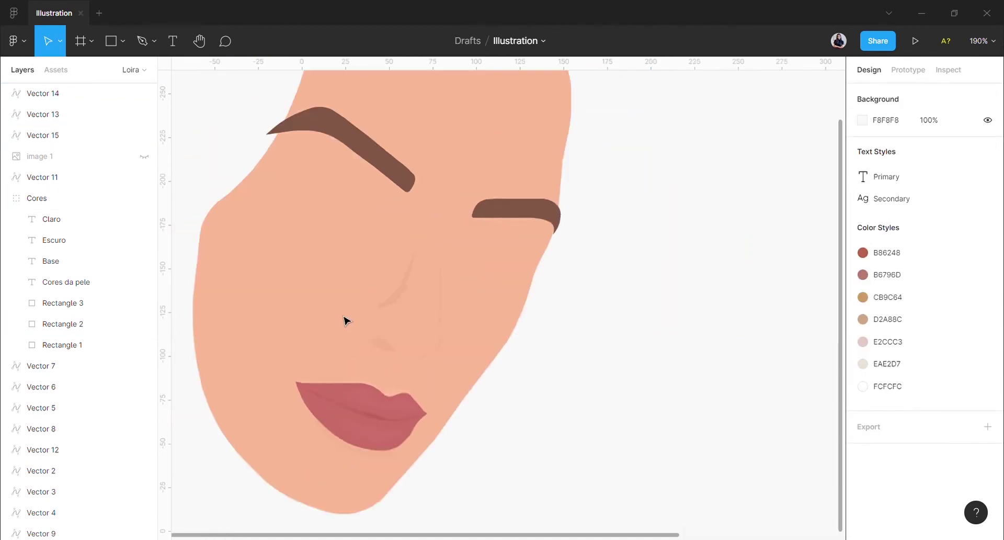
Step: Set the fill opacity of the curved nose shadow to 30% and of the narrow far-side nose shadow to 60%
{"action": "scroll", "coordinate": [347, 320], "scroll_direction": "up", "scroll_amount": 3}
{"action": "left_click", "coordinate": [406, 306]}
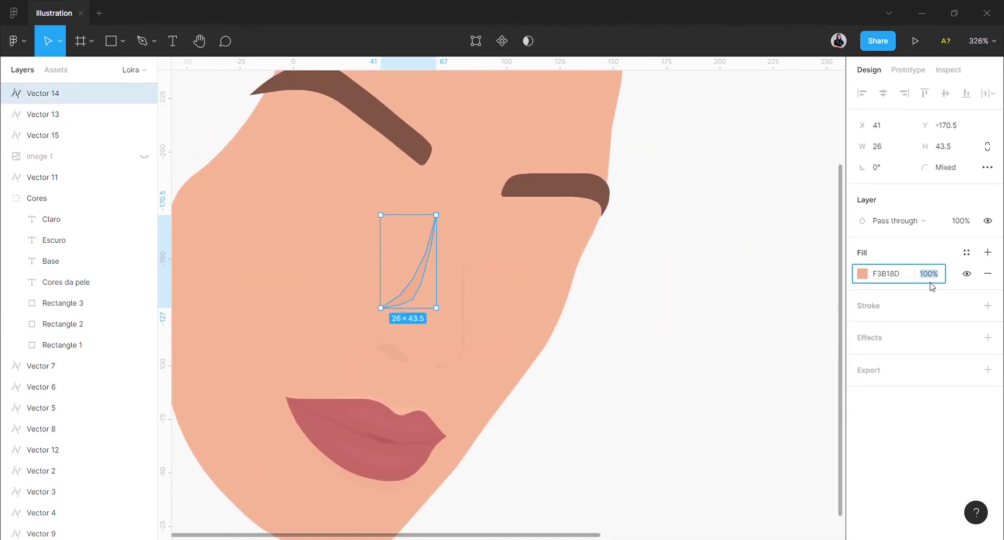
{"action": "left_click", "coordinate": [627, 374]}
{"action": "scroll", "coordinate": [526, 365], "scroll_direction": "down", "scroll_amount": 2}
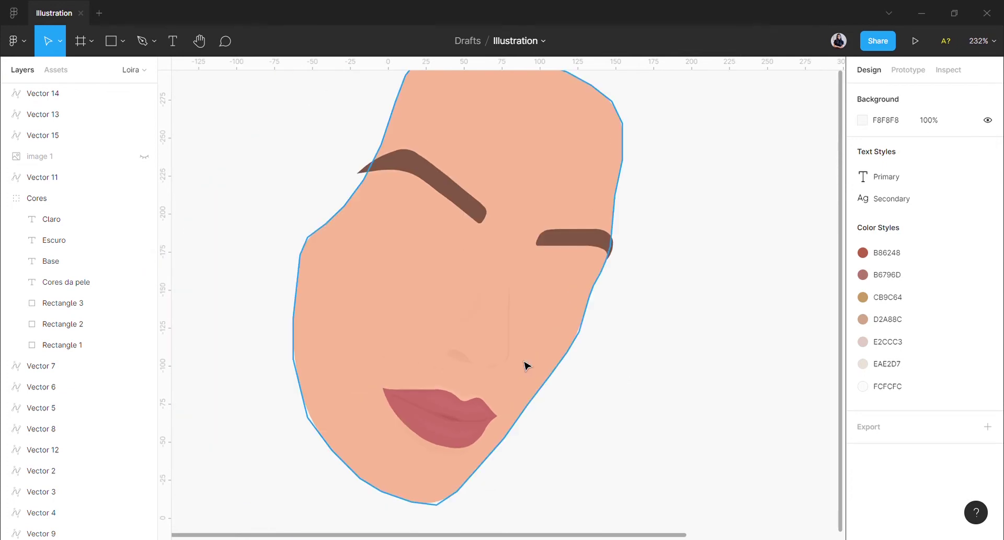
{"action": "left_click", "coordinate": [516, 355]}
{"action": "left_click", "coordinate": [923, 285]}
{"action": "type", "text": "6"}
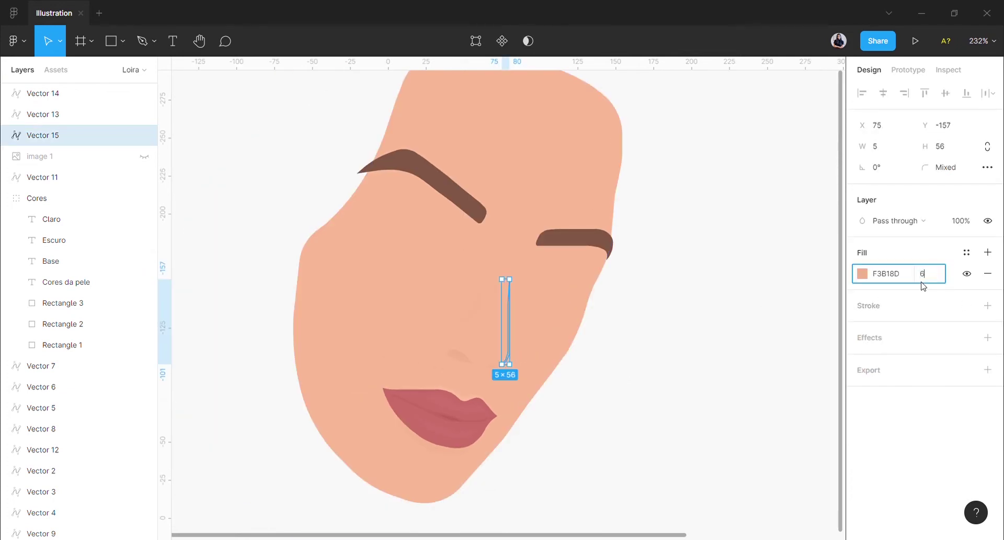
{"action": "type", "text": "0"}
{"action": "key", "text": "Return"}
{"action": "left_click", "coordinate": [695, 347]}
Step: Turn the reference photo's visibility back on and bring the nose into close view
{"action": "scroll", "coordinate": [695, 348], "scroll_direction": "down", "scroll_amount": 3}
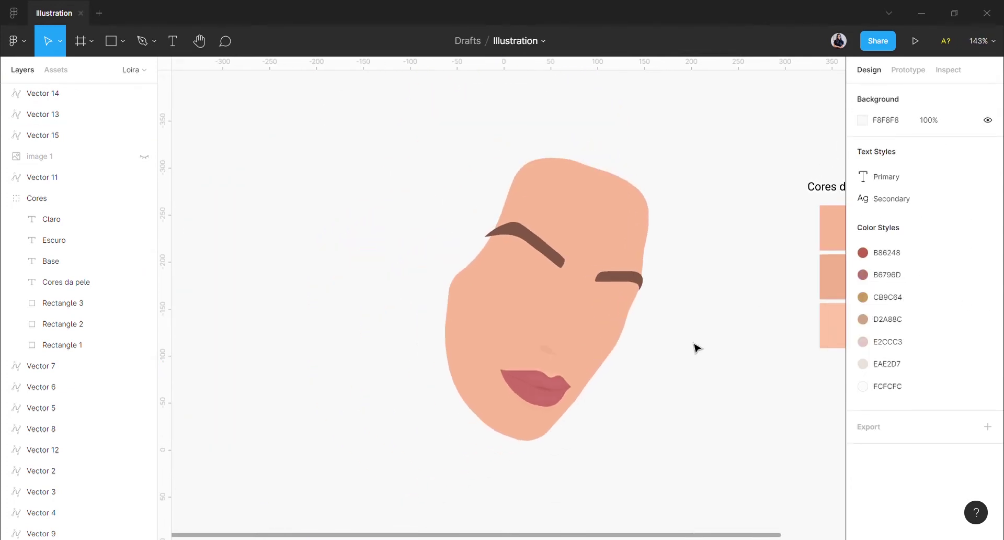
{"action": "scroll", "coordinate": [695, 347], "scroll_direction": "up", "scroll_amount": 3}
{"action": "left_click", "coordinate": [144, 156]}
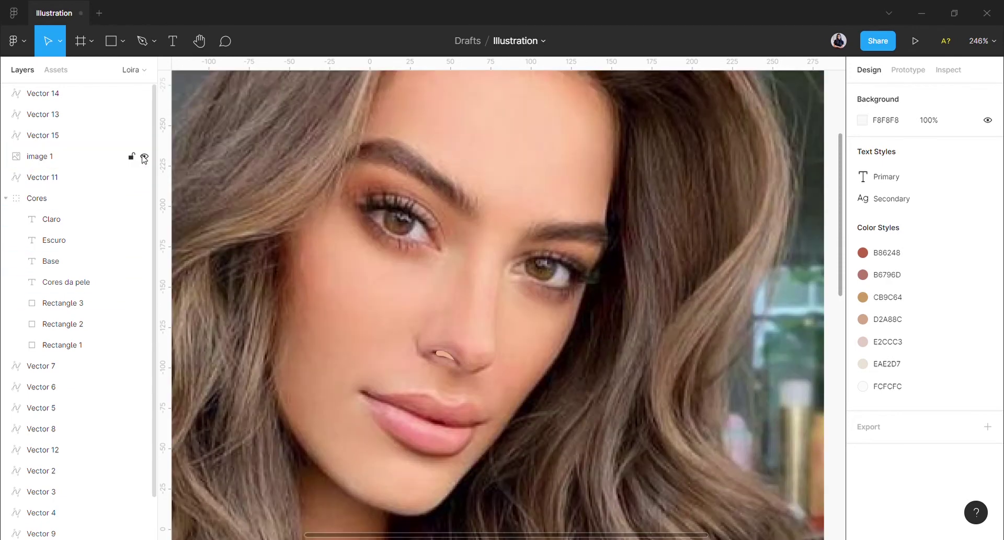
{"action": "left_click", "coordinate": [484, 327]}
{"action": "scroll", "coordinate": [485, 327], "scroll_direction": "up", "scroll_amount": 2}
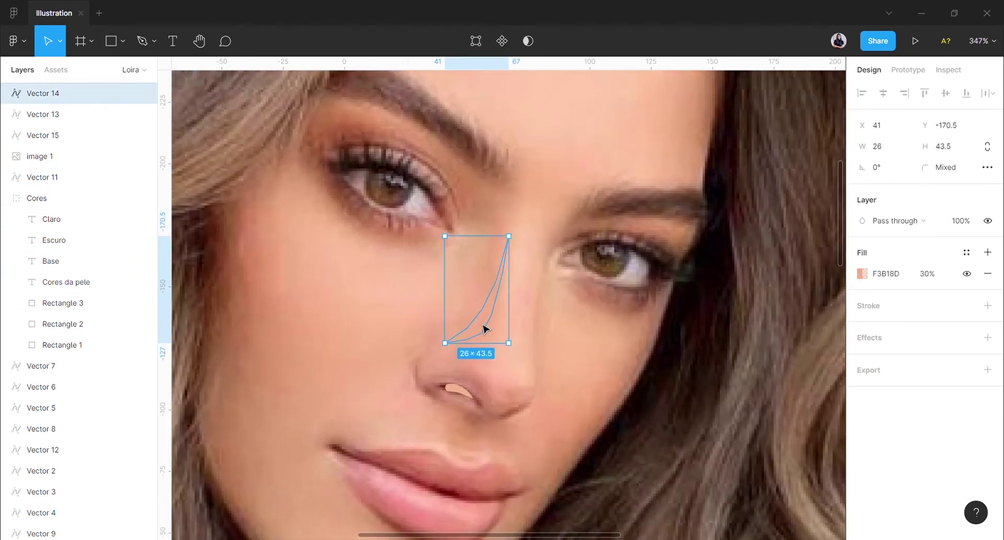
{"action": "left_click", "coordinate": [484, 329]}
{"action": "scroll", "coordinate": [621, 190], "scroll_direction": "up", "scroll_amount": 1}
Step: With the Pen tool, trace the near-side edge of the nose bridge downwards and continue the path around the nose tip
{"action": "key", "text": "p"}
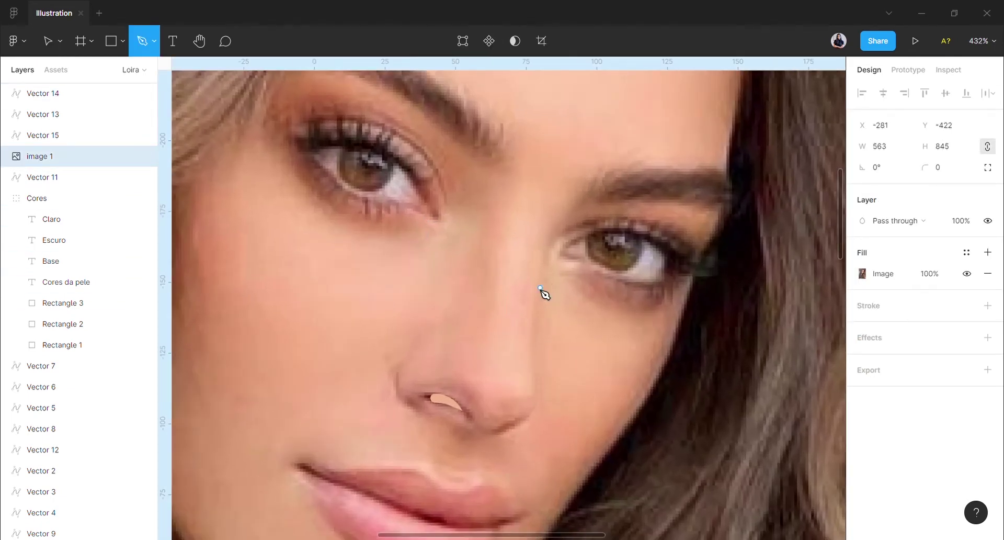
{"action": "left_click", "coordinate": [513, 215]}
{"action": "left_click", "coordinate": [506, 268]}
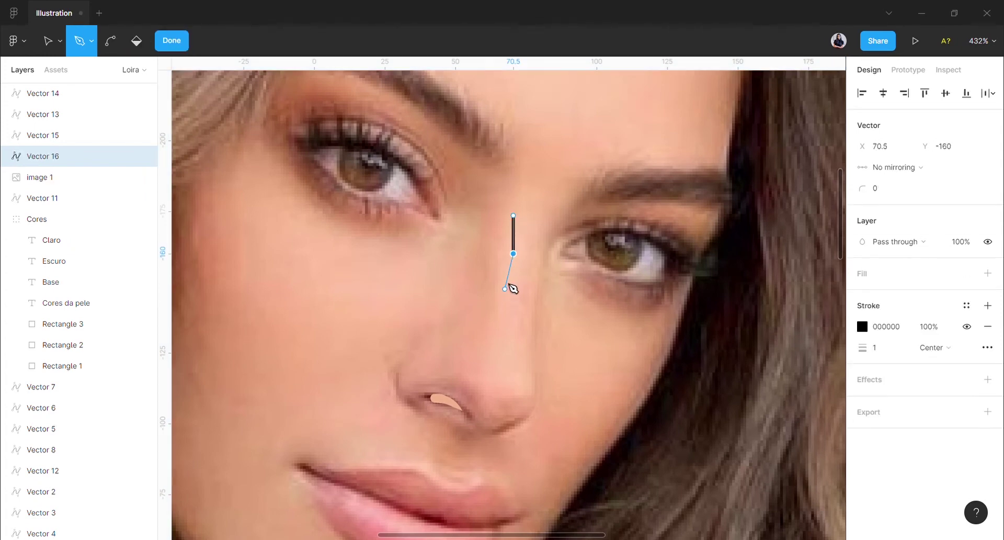
{"action": "left_click", "coordinate": [499, 300]}
{"action": "left_click", "coordinate": [490, 344]}
{"action": "left_click", "coordinate": [477, 369]}
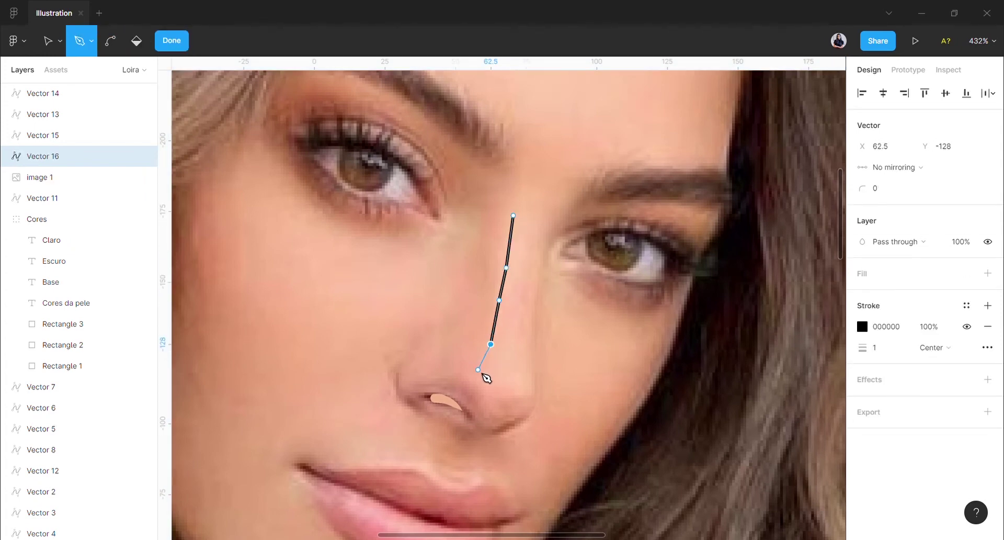
{"action": "left_click", "coordinate": [478, 387]}
{"action": "left_click", "coordinate": [491, 397]}
{"action": "left_click", "coordinate": [506, 397]}
{"action": "left_click", "coordinate": [519, 393]}
{"action": "left_click", "coordinate": [519, 370]}
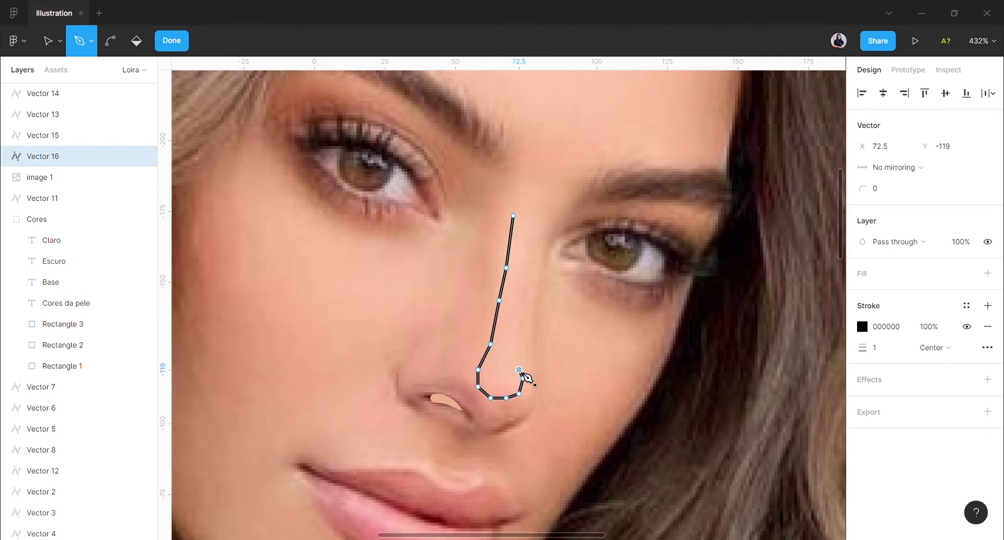
Step: Continue the path up the far side of the nose bridge and close it into a narrow highlight outline about 21.5 × 67.5
{"action": "key", "text": "ctrl+z"}
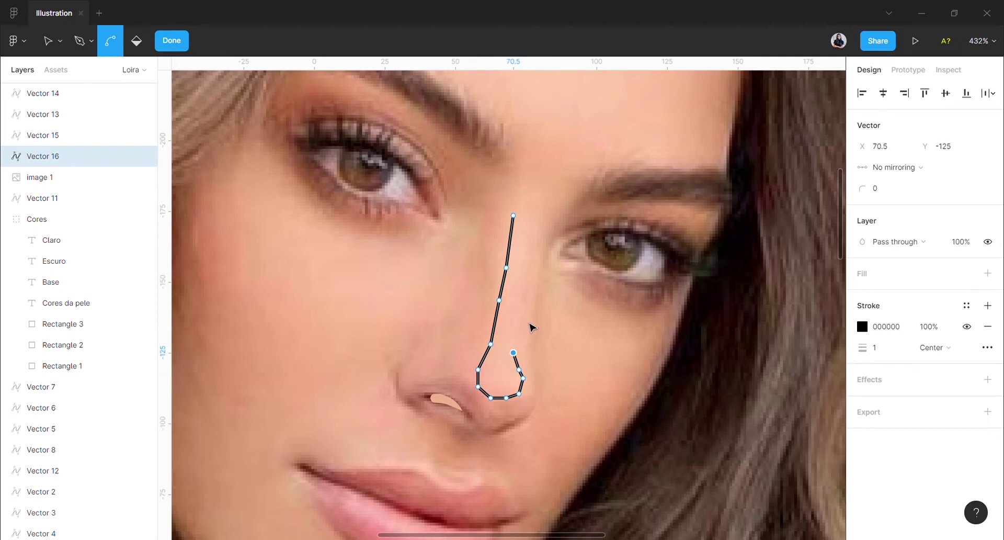
{"action": "left_click", "coordinate": [518, 351]}
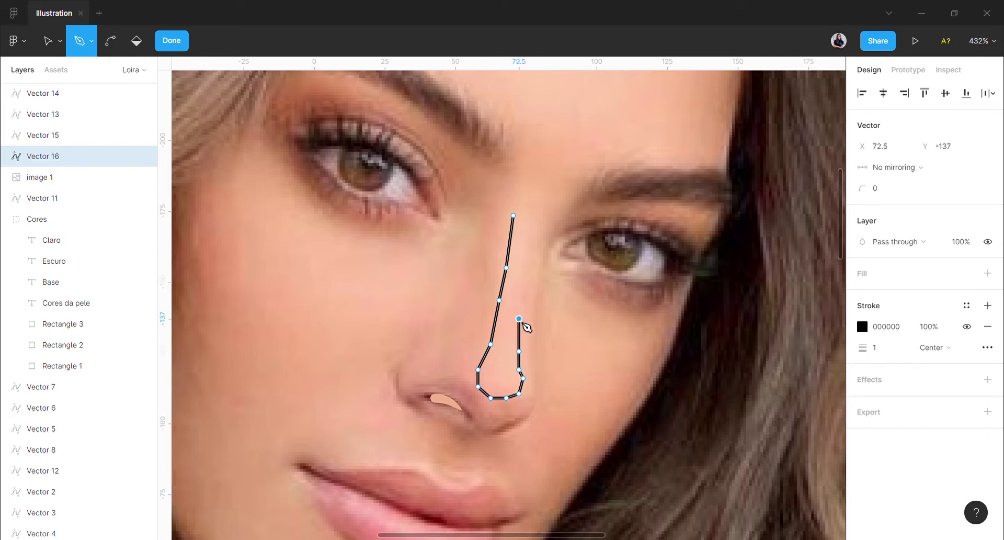
{"action": "left_click", "coordinate": [528, 268]}
{"action": "left_click", "coordinate": [533, 238]}
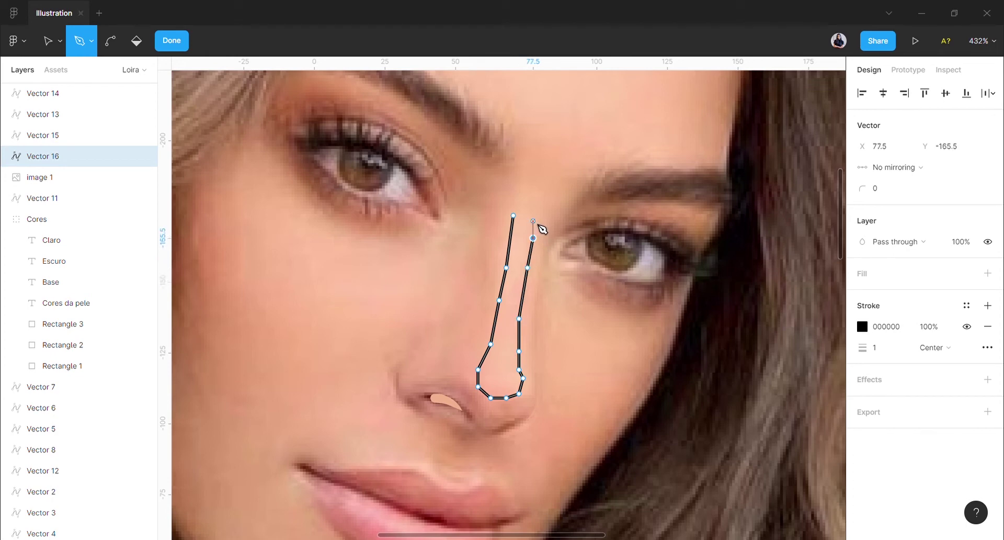
{"action": "left_click", "coordinate": [528, 206]}
{"action": "left_click", "coordinate": [519, 206]}
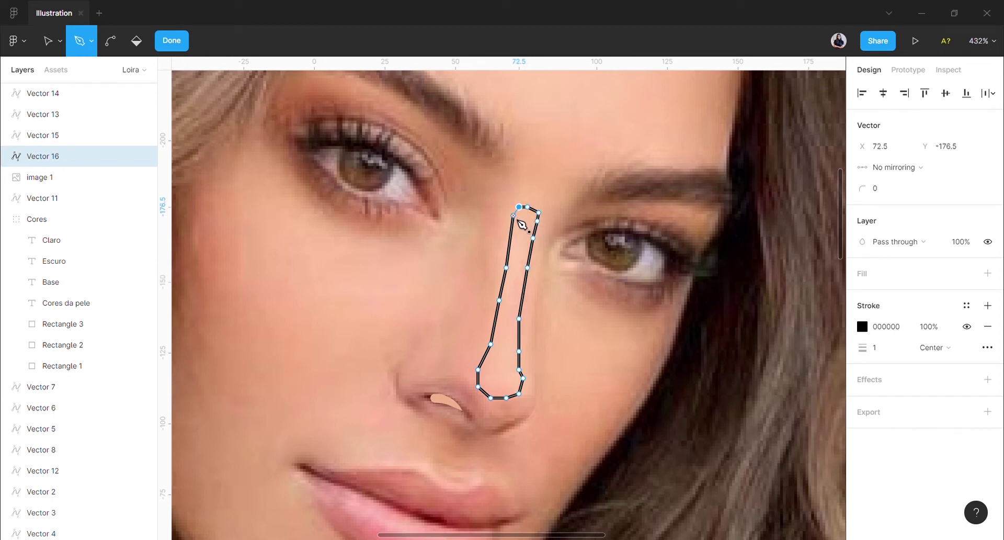
Step: Round all points of the nose bridge outline to radius 300 and replace its stroke with a solid fill
{"action": "key", "text": "Escape"}
{"action": "key", "text": "Return"}
{"action": "key", "text": "ctrl+a"}
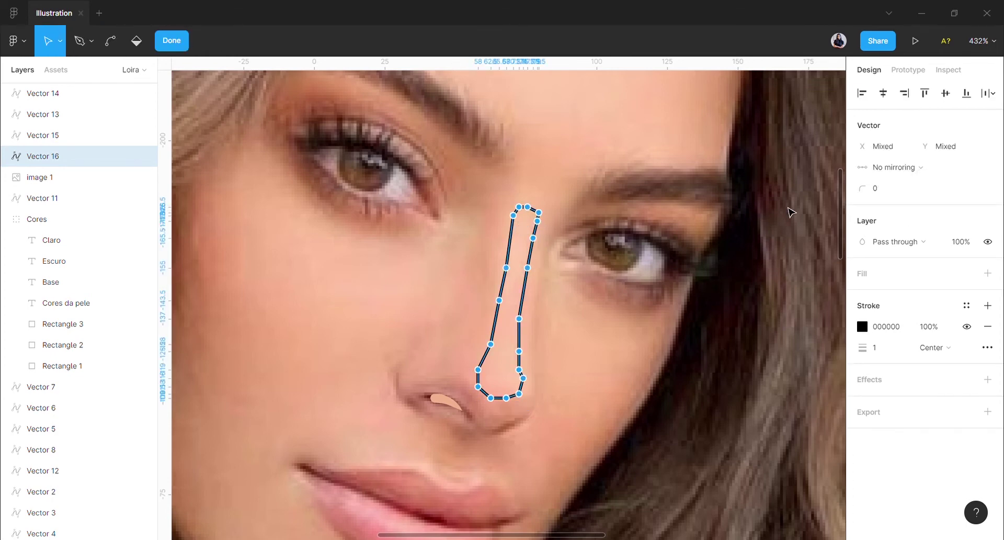
{"action": "left_click", "coordinate": [888, 192]}
{"action": "type", "text": "300"}
{"action": "key", "text": "Return"}
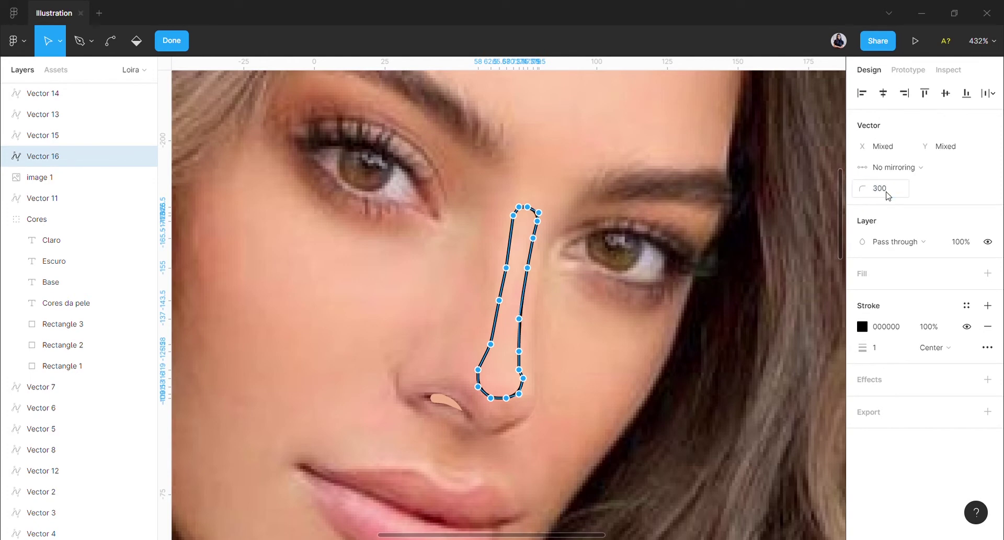
{"action": "left_click", "coordinate": [988, 326]}
{"action": "left_click", "coordinate": [988, 273]}
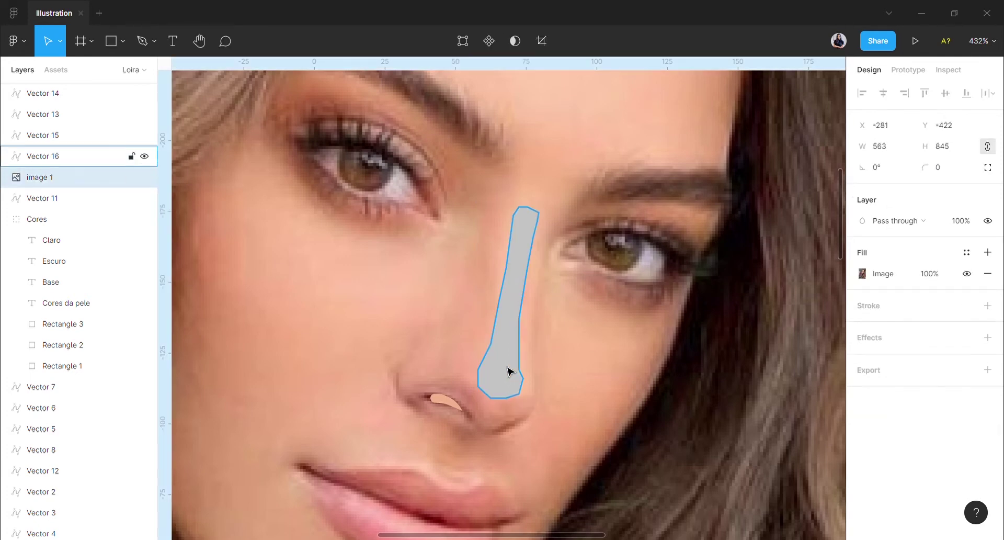
Step: Fine-tune the anchor points along both sides of the nose bridge highlight to smooth its edges
{"action": "scroll", "coordinate": [508, 370], "scroll_direction": "up", "scroll_amount": 5}
{"action": "key", "text": "v"}
{"action": "left_click_drag", "start_coordinate": [482, 331], "coordinate": [530, 336]}
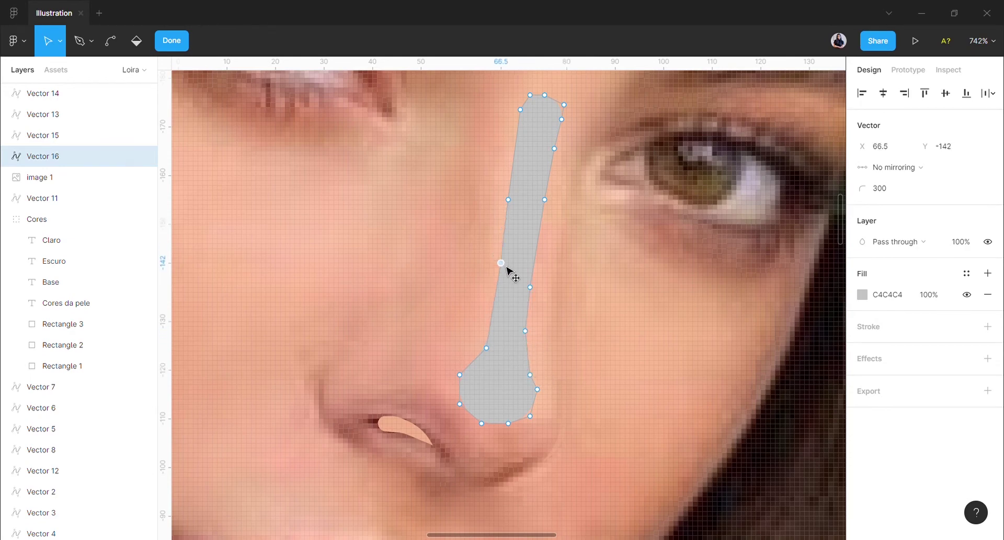
{"action": "scroll", "coordinate": [554, 291], "scroll_direction": "down", "scroll_amount": 5}
{"action": "left_click", "coordinate": [685, 339]}
{"action": "scroll", "coordinate": [687, 339], "scroll_direction": "down", "scroll_amount": 3}
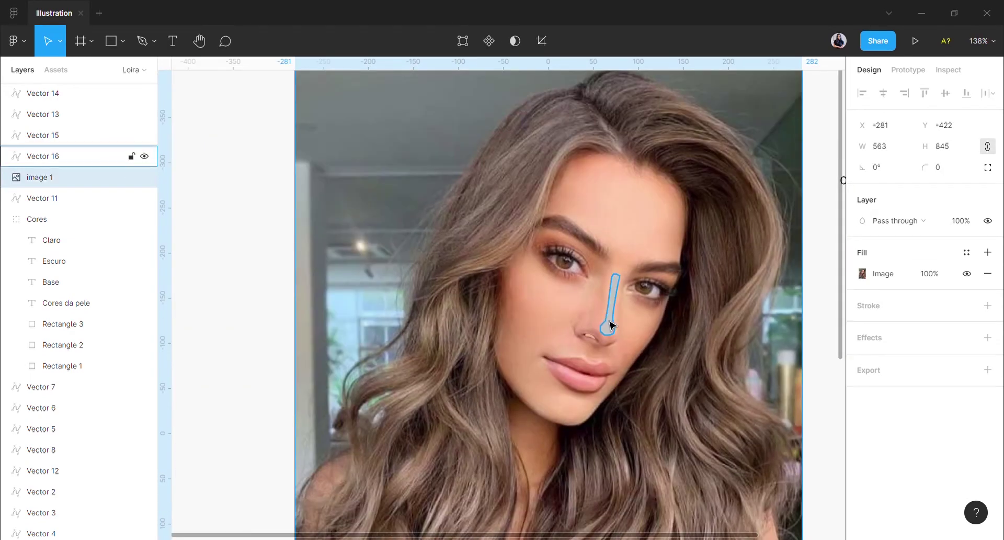
Step: Hide the reference photo and bring the face and the skin colour palette into view together
{"action": "left_click", "coordinate": [610, 325]}
{"action": "left_click", "coordinate": [134, 180]}
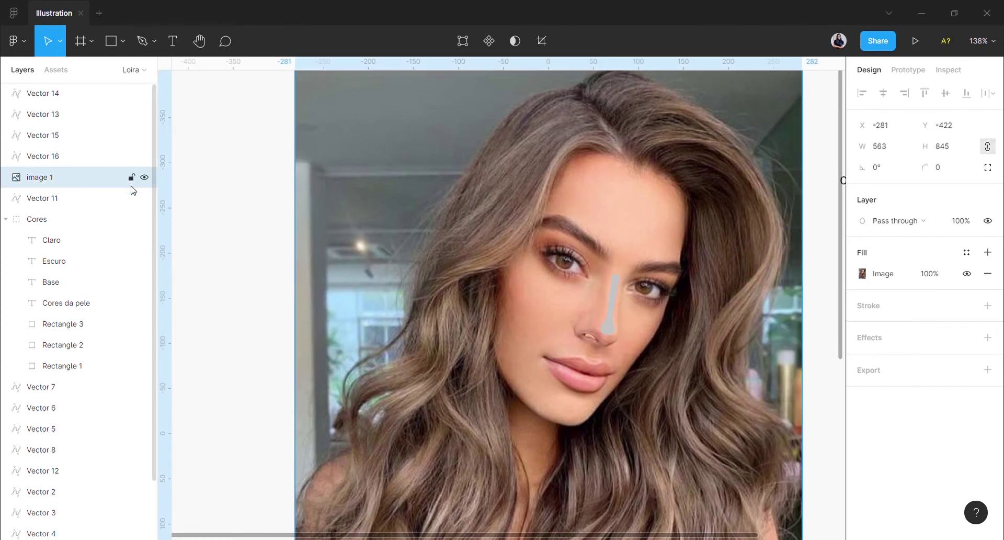
{"action": "left_click", "coordinate": [144, 177]}
{"action": "scroll", "coordinate": [464, 259], "scroll_direction": "right", "scroll_amount": 5}
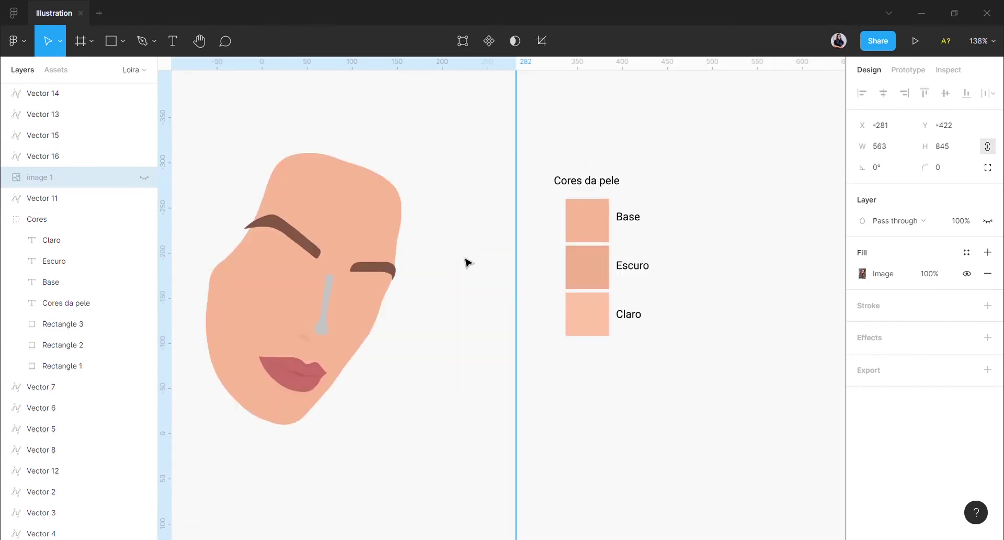
Step: Recolour the nose bridge highlight FFC4A4 by copying the fill colour of the Claro swatch
{"action": "left_click", "coordinate": [605, 325]}
{"action": "left_click", "coordinate": [887, 277]}
{"action": "key", "text": "ctrl+c"}
{"action": "left_click", "coordinate": [323, 306]}
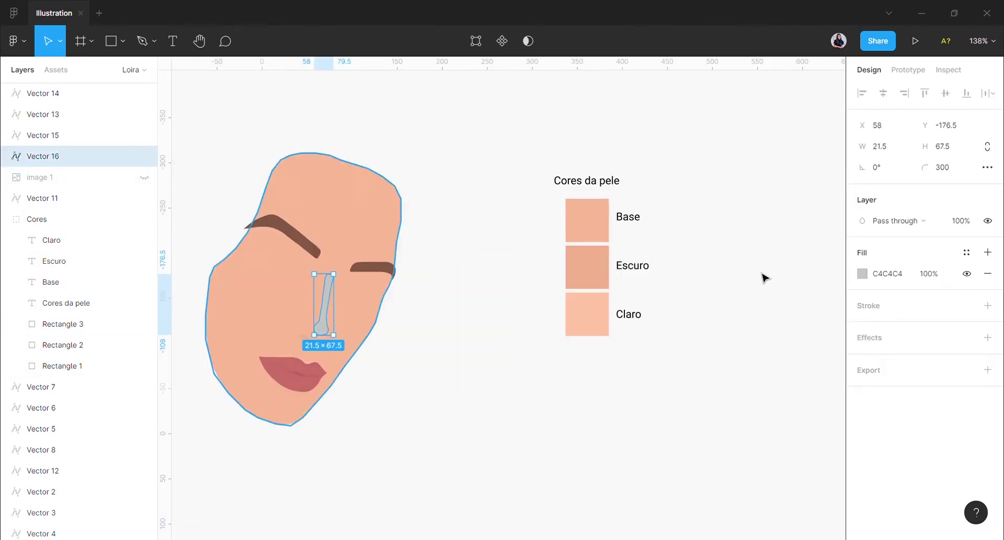
{"action": "left_click", "coordinate": [892, 274]}
{"action": "key", "text": "ctrl+v"}
{"action": "left_click", "coordinate": [420, 427]}
{"action": "scroll", "coordinate": [361, 388], "scroll_direction": "left", "scroll_amount": 2}
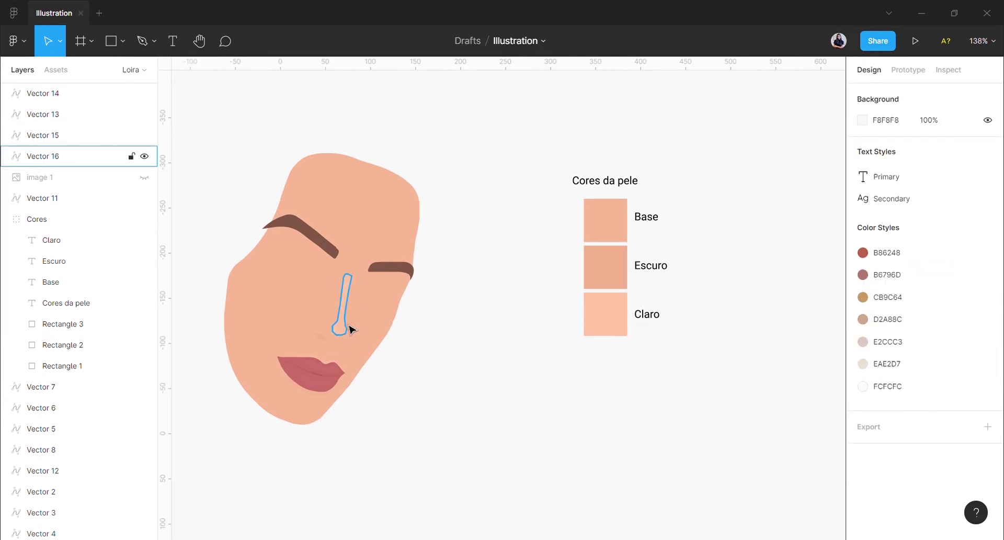
Step: Set the fill opacity of the nose bridge highlight to 20%
{"action": "left_click", "coordinate": [348, 330]}
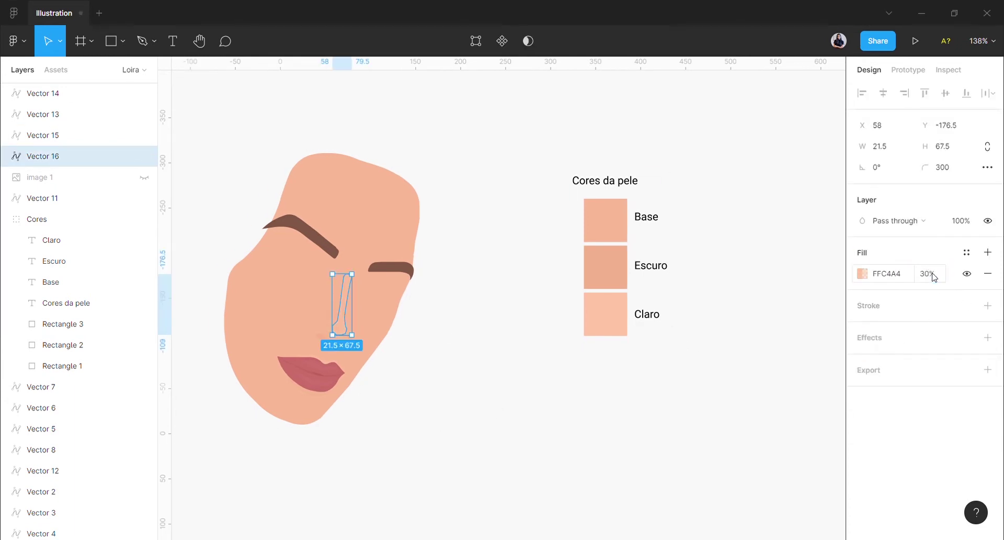
{"action": "left_click", "coordinate": [432, 293]}
{"action": "scroll", "coordinate": [432, 292], "scroll_direction": "left", "scroll_amount": 10}
{"action": "left_click", "coordinate": [475, 328]}
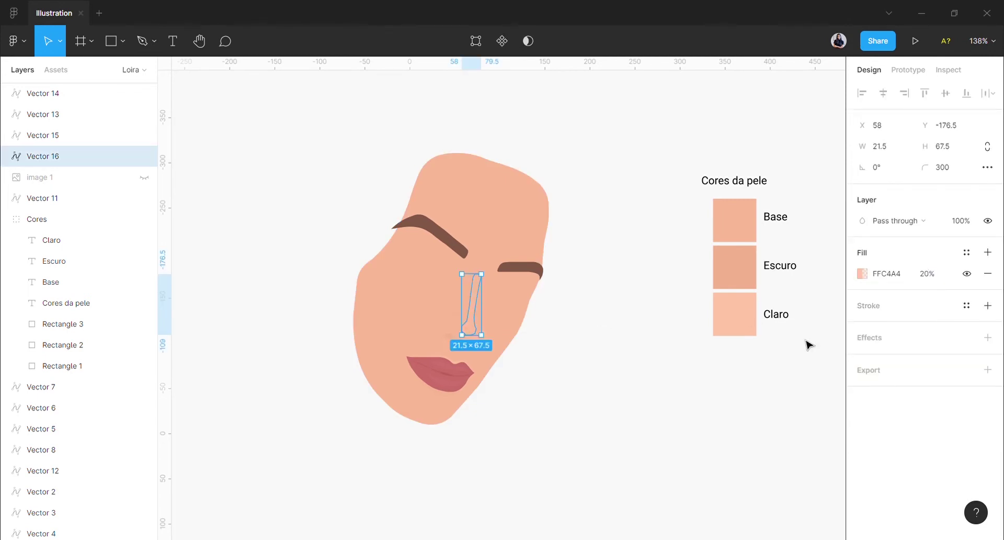
{"action": "left_click", "coordinate": [706, 380]}
{"action": "scroll", "coordinate": [603, 395], "scroll_direction": "up", "scroll_amount": 2}
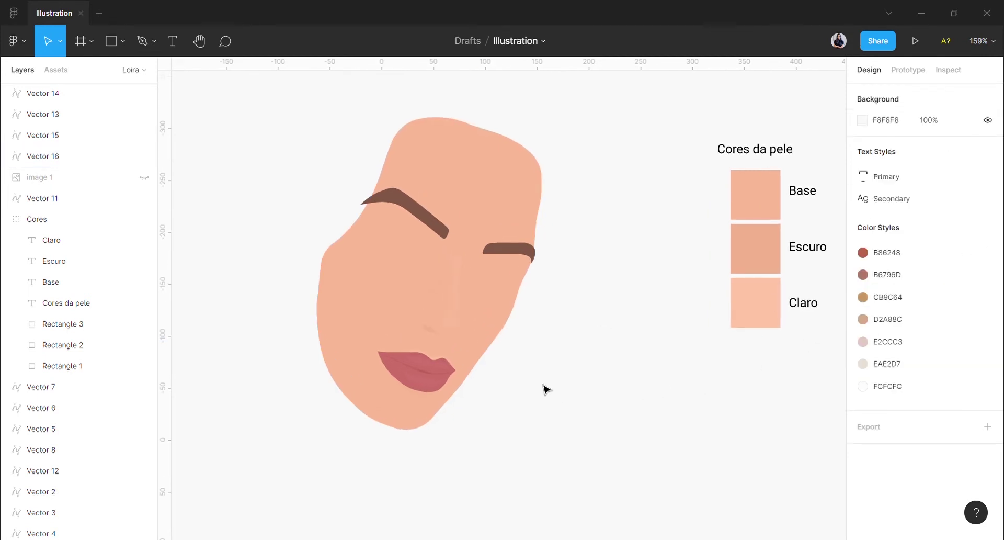
Step: Open the curved nose shadow's fill opacity for editing
{"action": "scroll", "coordinate": [515, 400], "scroll_direction": "down", "scroll_amount": 2}
{"action": "scroll", "coordinate": [518, 414], "scroll_direction": "up", "scroll_amount": 3}
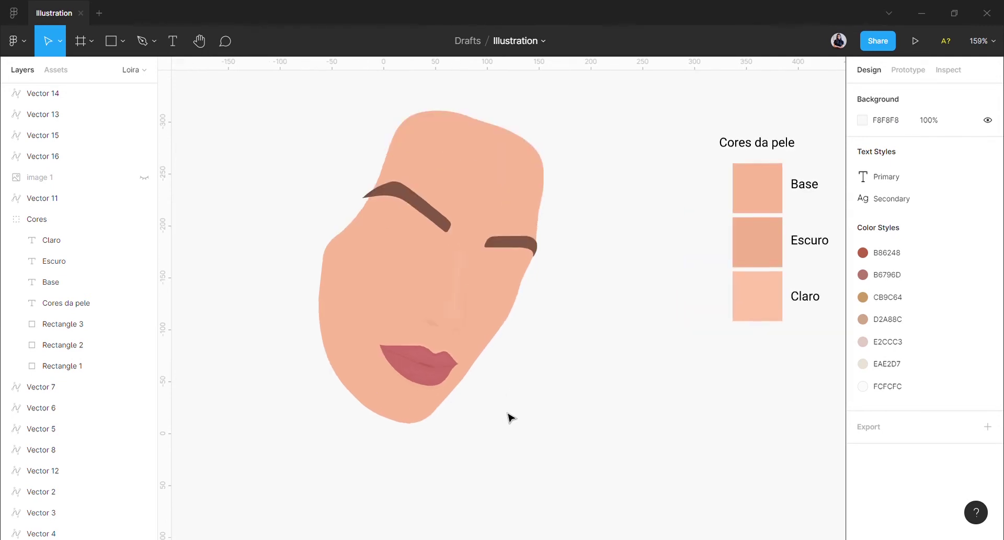
{"action": "left_click", "coordinate": [461, 267]}
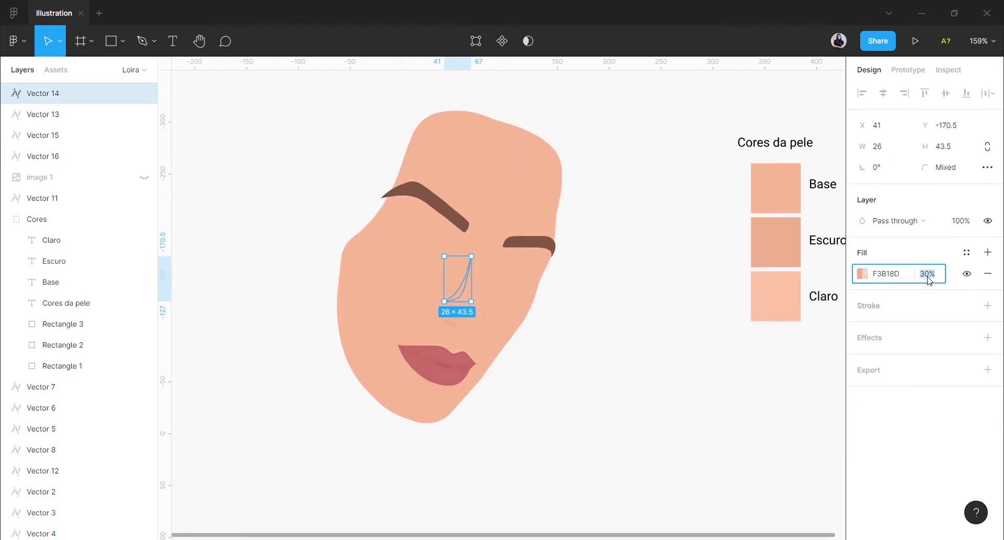
{"action": "left_click", "coordinate": [503, 427]}
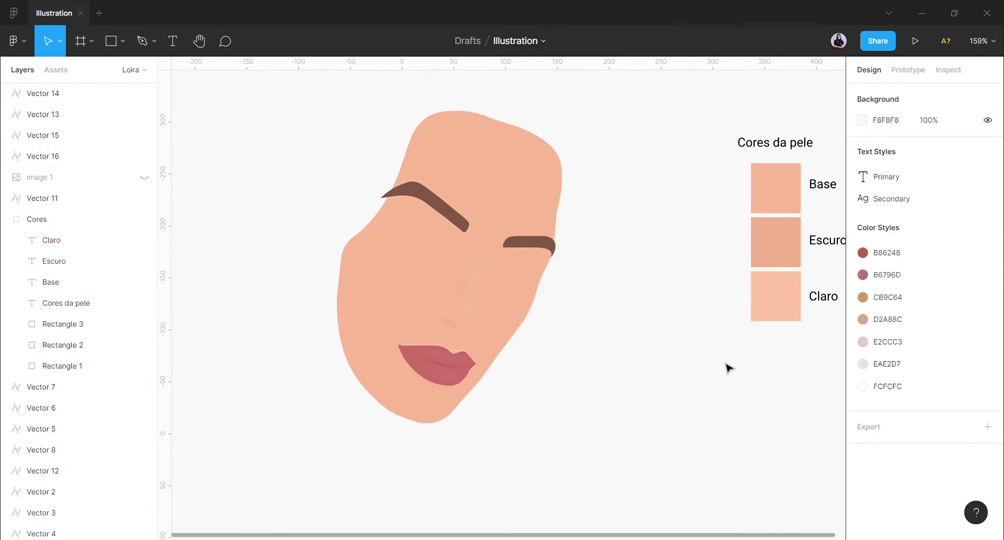
Step: Show the reference photo again and trace a thin crescent about 7.5 × 17.5 around the outer wing of the nostril with the Pen tool
{"action": "left_click", "coordinate": [145, 178]}
{"action": "scroll", "coordinate": [444, 315], "scroll_direction": "up", "scroll_amount": 8}
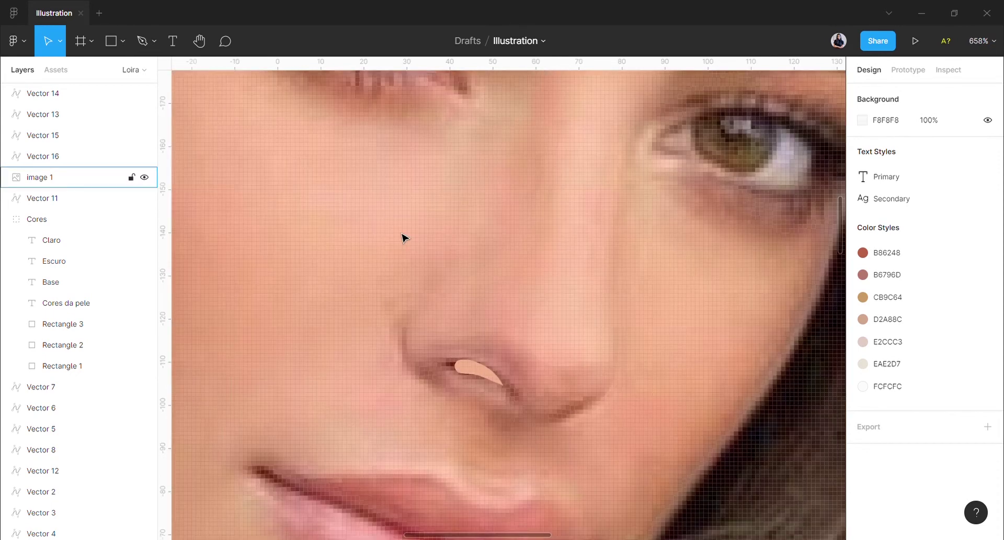
{"action": "key", "text": "p"}
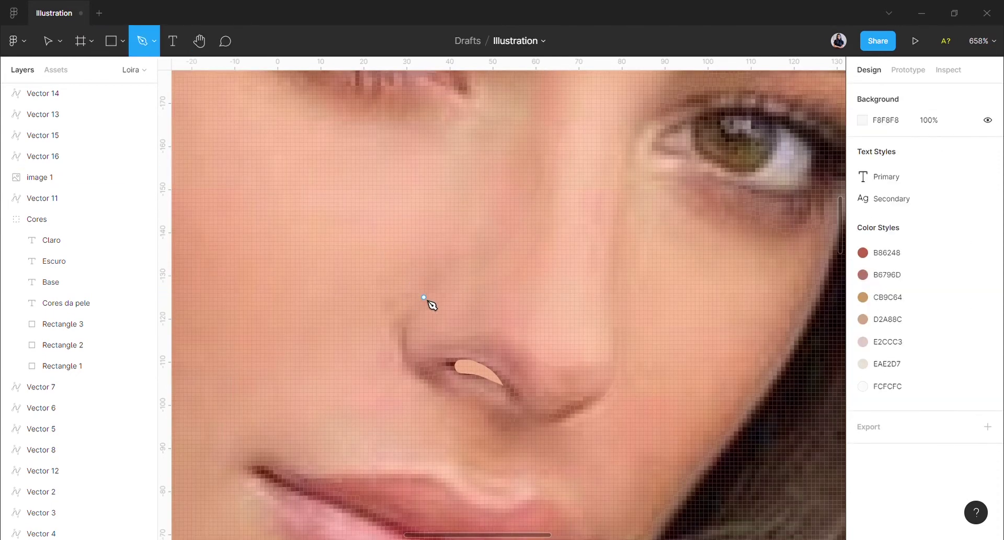
{"action": "left_click", "coordinate": [426, 297]}
{"action": "left_click", "coordinate": [409, 317]}
{"action": "left_click", "coordinate": [402, 336]}
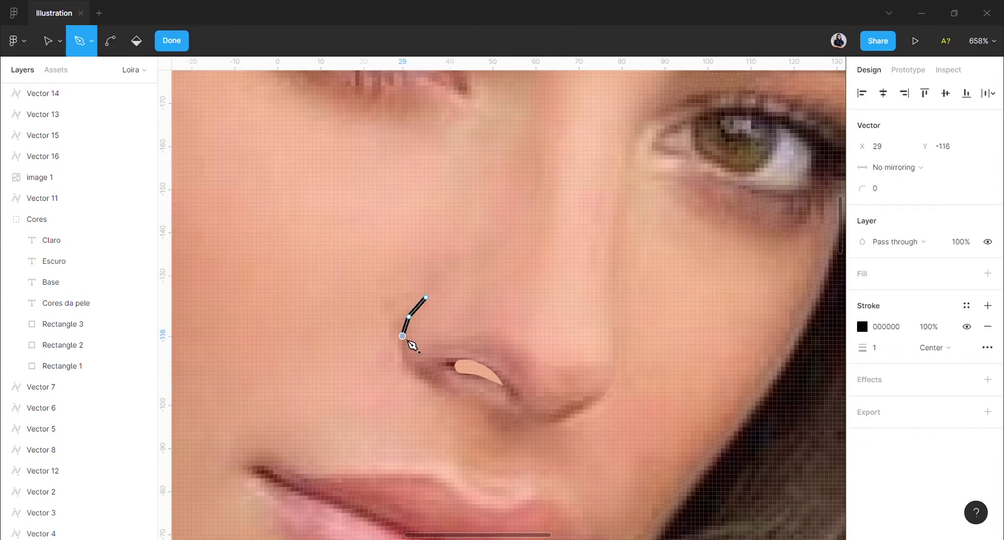
{"action": "left_click", "coordinate": [425, 372]}
{"action": "left_click_drag", "start_coordinate": [402, 366], "coordinate": [403, 360]}
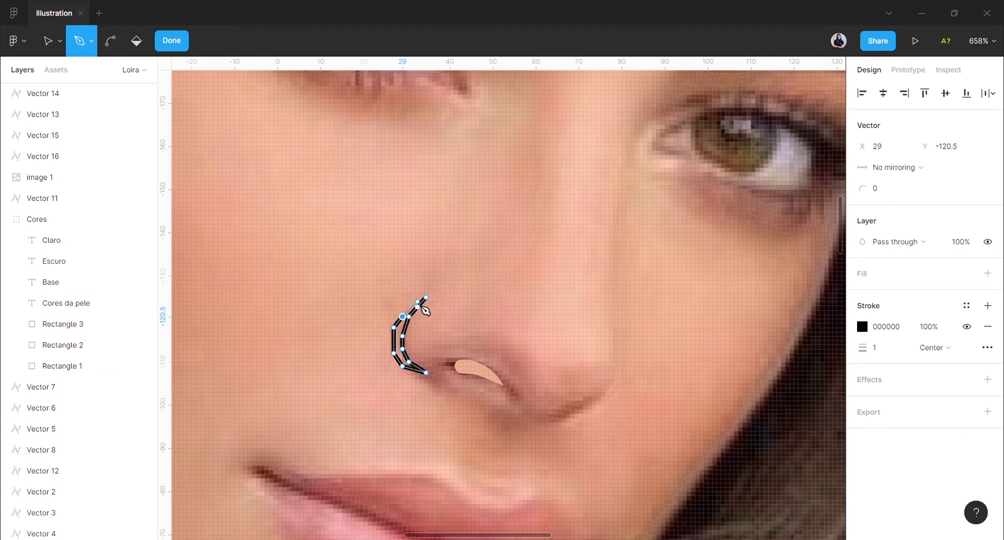
Step: Round the crescent's points except its two tips to radius 300 and replace its stroke with a solid fill
{"action": "key", "text": "Escape"}
{"action": "left_click_drag", "start_coordinate": [344, 310], "coordinate": [423, 377]}
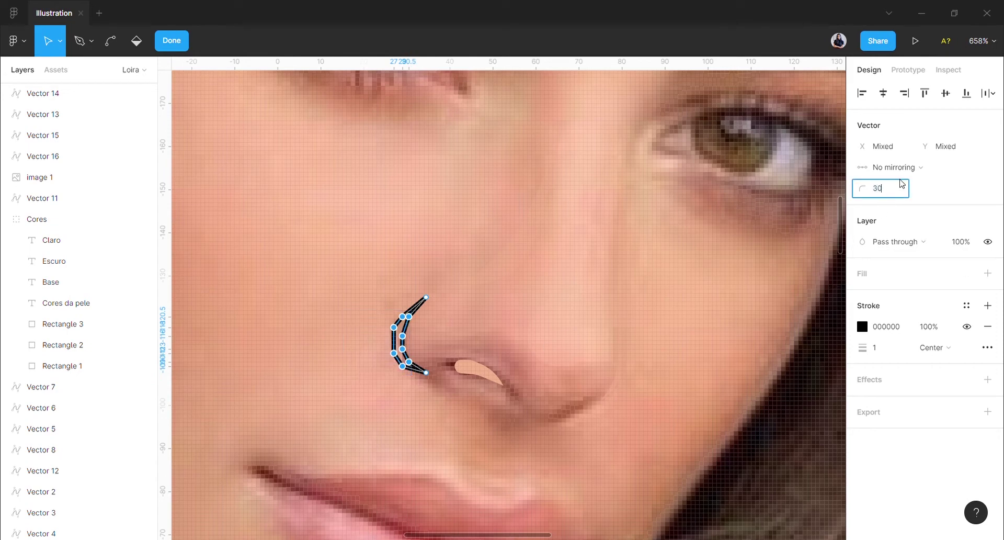
{"action": "left_click", "coordinate": [988, 326]}
{"action": "left_click", "coordinate": [987, 273]}
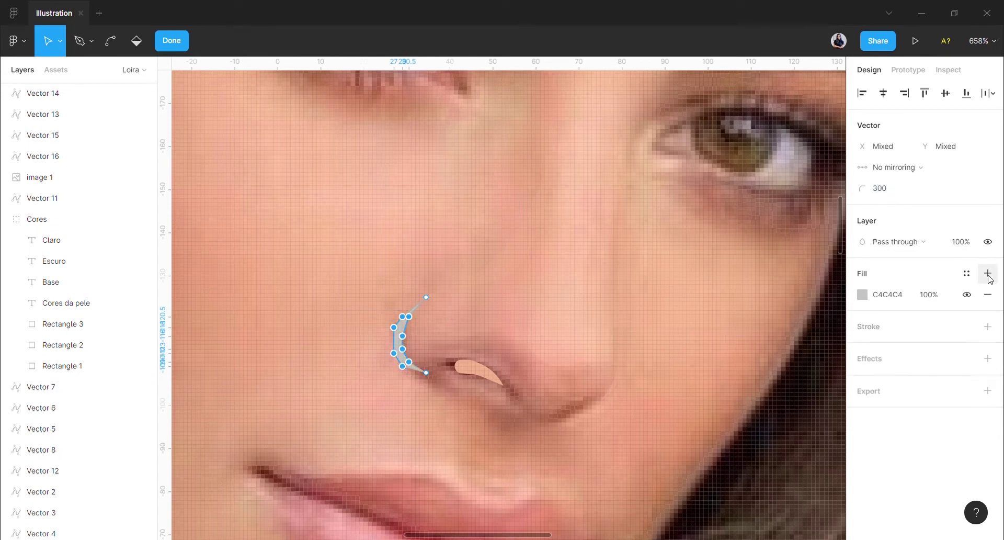
{"action": "key", "text": "Escape"}
Step: Hide the reference photo and recolour the nostril-wing crescent F3B18D by copying the nostril shape's fill colour
{"action": "left_click", "coordinate": [144, 177]}
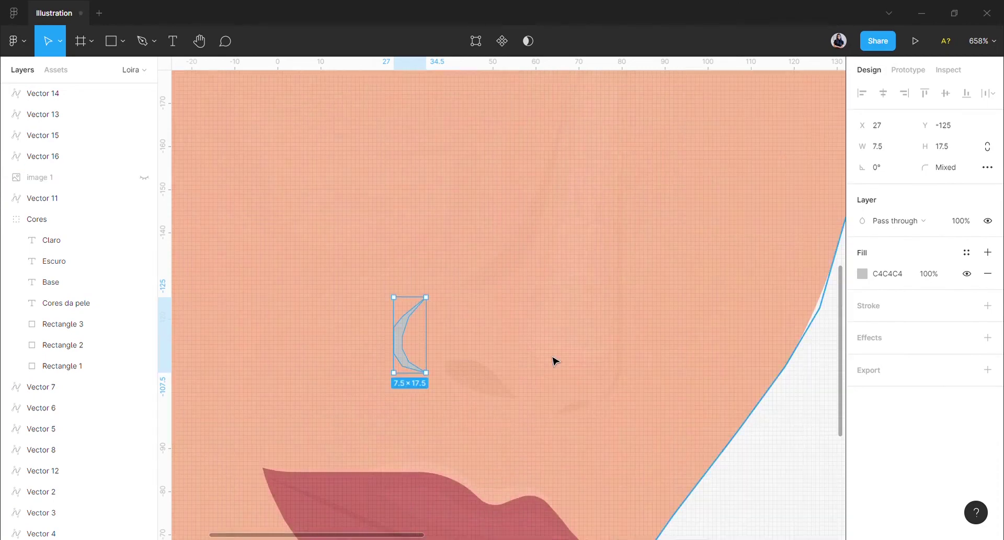
{"action": "left_click", "coordinate": [554, 359]}
{"action": "left_click", "coordinate": [498, 377]}
{"action": "left_click", "coordinate": [886, 273]}
{"action": "left_click", "coordinate": [406, 336]}
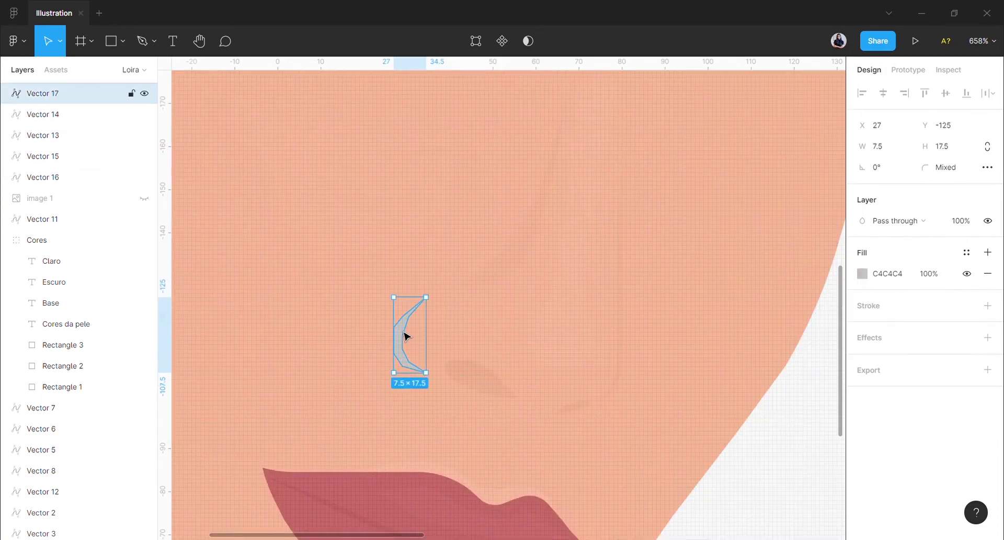
{"action": "left_click", "coordinate": [897, 275]}
{"action": "key", "text": "ctrl+v"}
Step: Set the fill opacity of the nostril-wing crescent to 30%
{"action": "left_click", "coordinate": [935, 276]}
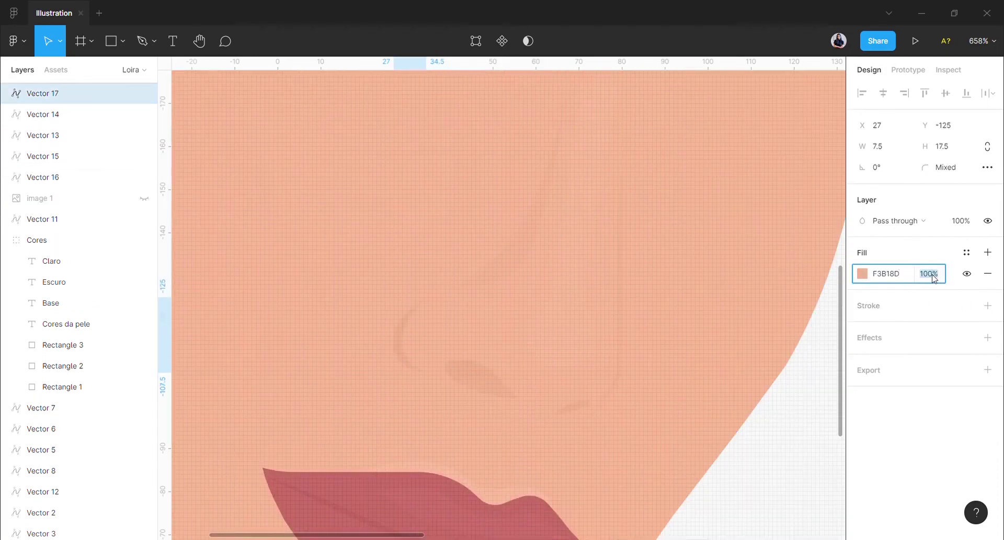
{"action": "type", "text": "20"}
{"action": "key", "text": "Return"}
{"action": "scroll", "coordinate": [748, 434], "scroll_direction": "down", "scroll_amount": 5}
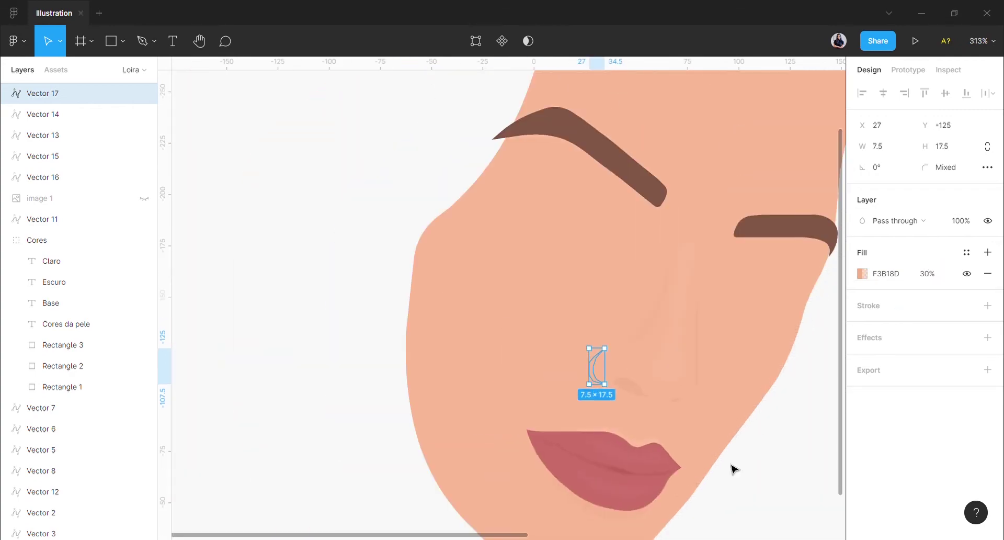
{"action": "left_click", "coordinate": [754, 476]}
Step: Set the fill opacity of the nose-bridge highlight to 10%
{"action": "scroll", "coordinate": [754, 475], "scroll_direction": "down", "scroll_amount": 5}
{"action": "scroll", "coordinate": [754, 476], "scroll_direction": "right", "scroll_amount": 2}
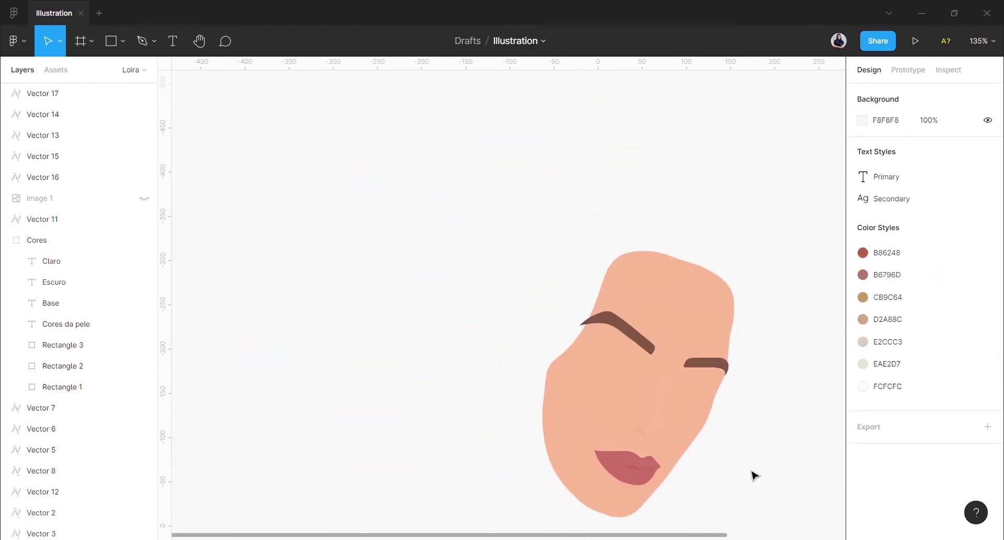
{"action": "scroll", "coordinate": [755, 475], "scroll_direction": "down", "scroll_amount": 1}
{"action": "scroll", "coordinate": [754, 475], "scroll_direction": "down", "scroll_amount": 1}
{"action": "left_click", "coordinate": [609, 360]}
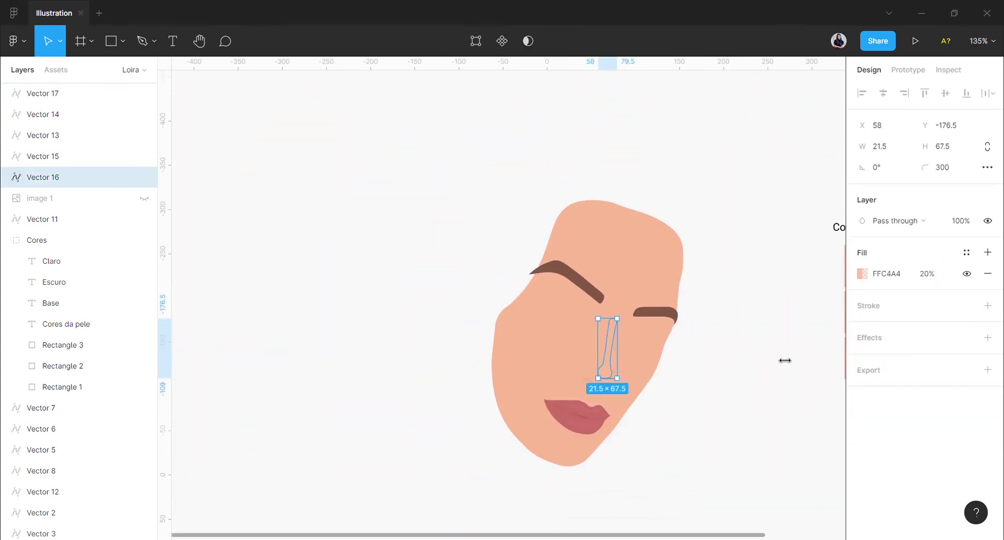
{"action": "left_click", "coordinate": [934, 278]}
{"action": "type", "text": "10"}
{"action": "left_click", "coordinate": [706, 396]}
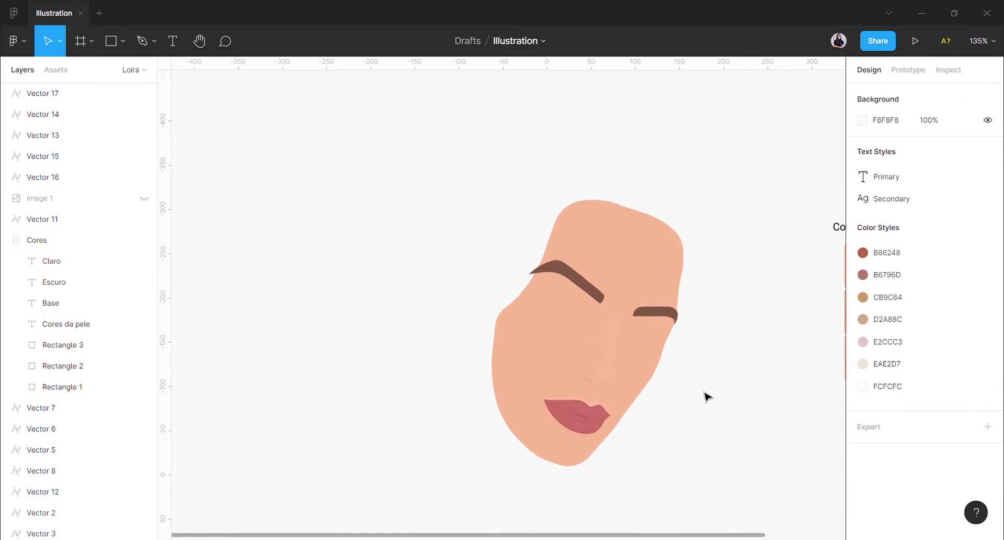
Step: Show the reference photo and trace a closed highlight about 67.5 × 56 on the larger cheek with the Pen tool
{"action": "scroll", "coordinate": [707, 397], "scroll_direction": "up", "scroll_amount": 3}
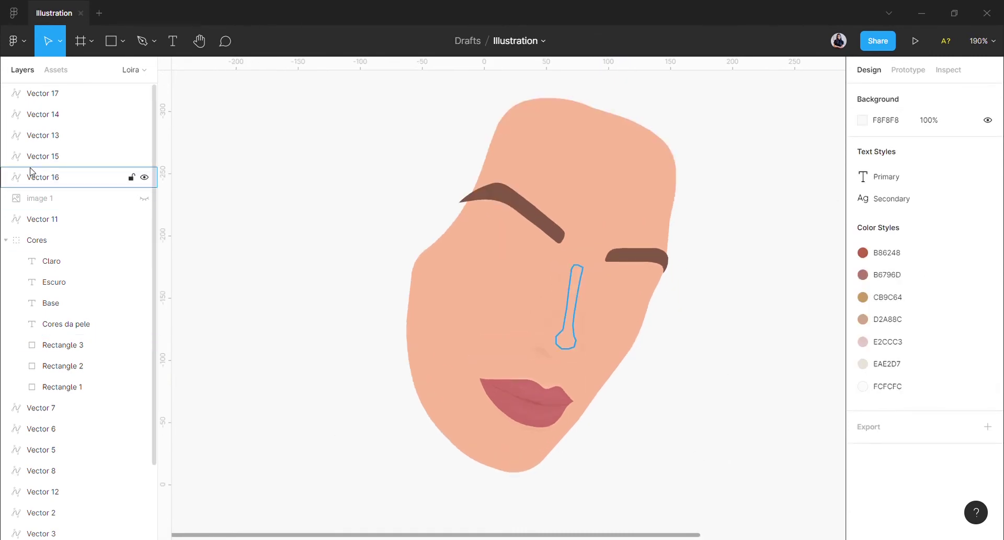
{"action": "left_click", "coordinate": [145, 198]}
{"action": "left_click", "coordinate": [538, 376]}
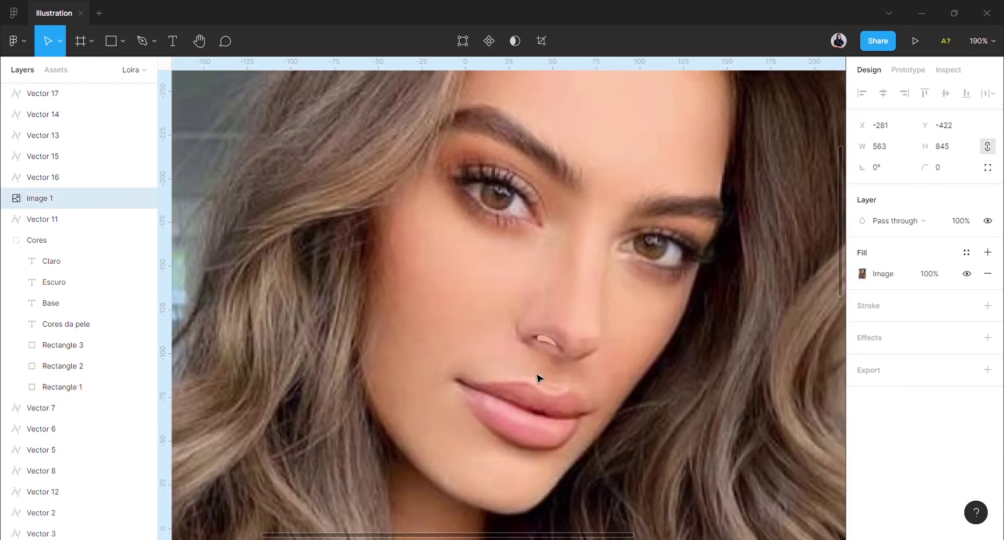
{"action": "scroll", "coordinate": [587, 333], "scroll_direction": "up", "scroll_amount": 2}
{"action": "key", "text": "p"}
{"action": "scroll", "coordinate": [555, 372], "scroll_direction": "up", "scroll_amount": 1}
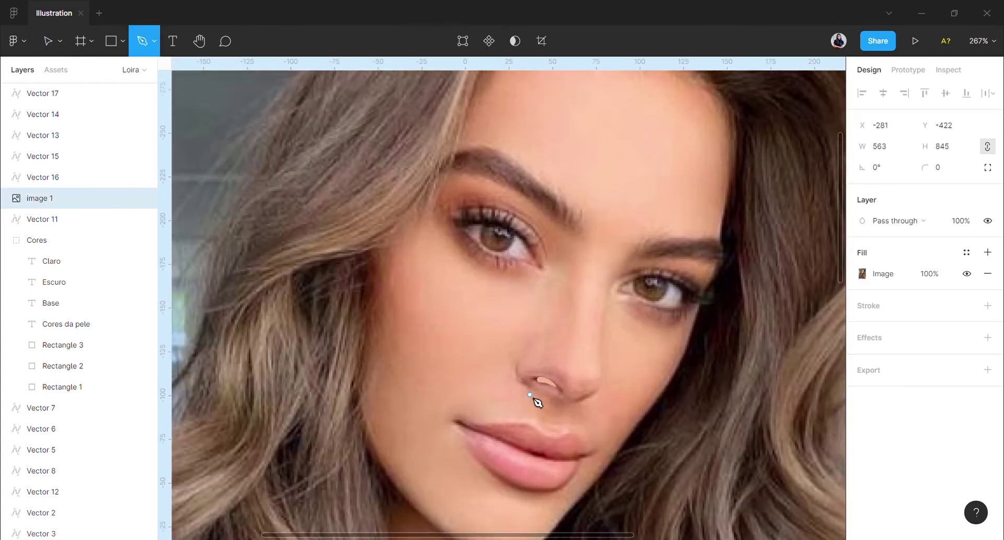
{"action": "left_click", "coordinate": [504, 400]}
{"action": "scroll", "coordinate": [504, 400], "scroll_direction": "up", "scroll_amount": 2}
{"action": "left_click", "coordinate": [488, 294]}
{"action": "left_click", "coordinate": [451, 286]}
{"action": "left_click", "coordinate": [430, 253]}
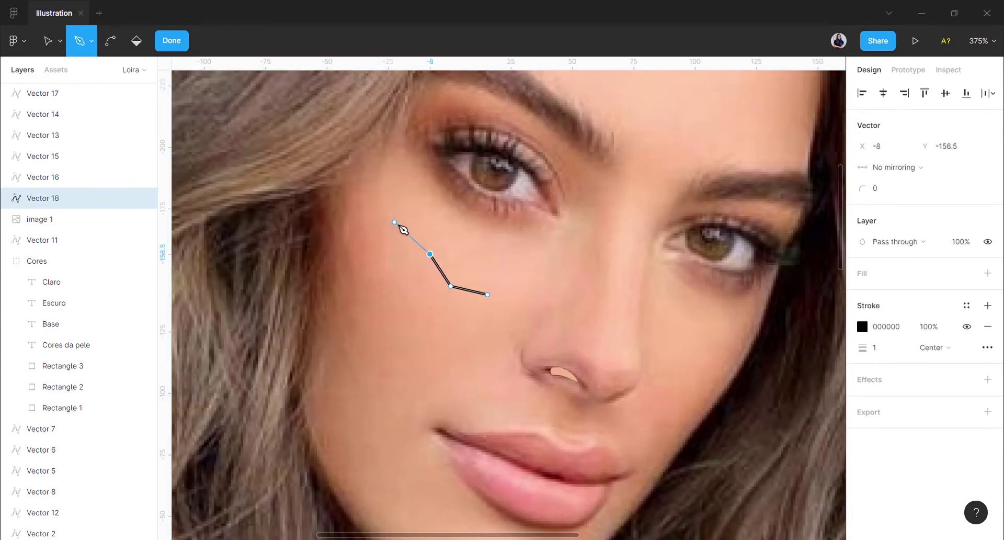
{"action": "left_click", "coordinate": [395, 222]}
{"action": "left_click", "coordinate": [369, 212]}
{"action": "left_click", "coordinate": [345, 225]}
{"action": "left_click", "coordinate": [334, 260]}
{"action": "left_click", "coordinate": [331, 307]}
{"action": "left_click", "coordinate": [359, 335]}
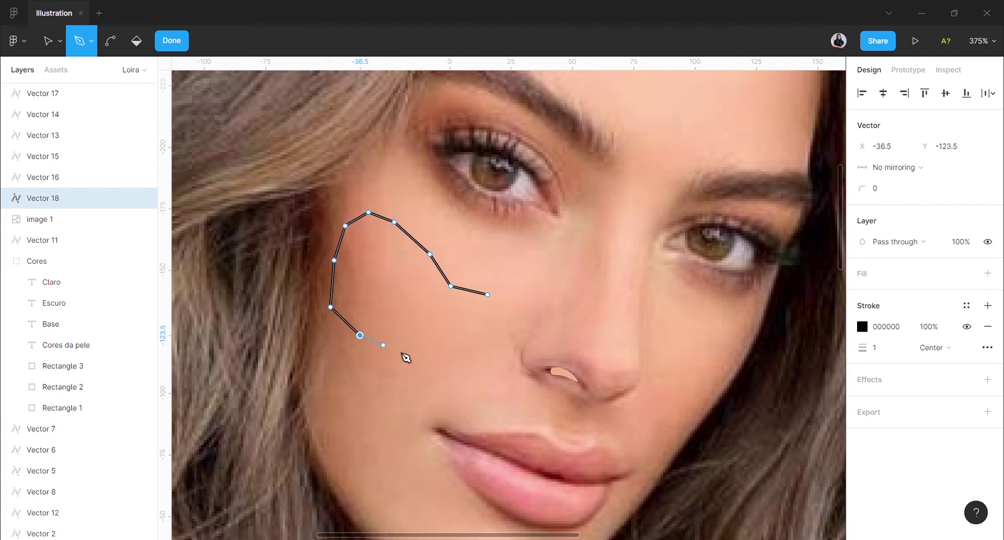
{"action": "left_click", "coordinate": [400, 350]}
{"action": "left_click", "coordinate": [456, 350]}
{"action": "left_click", "coordinate": [488, 334]}
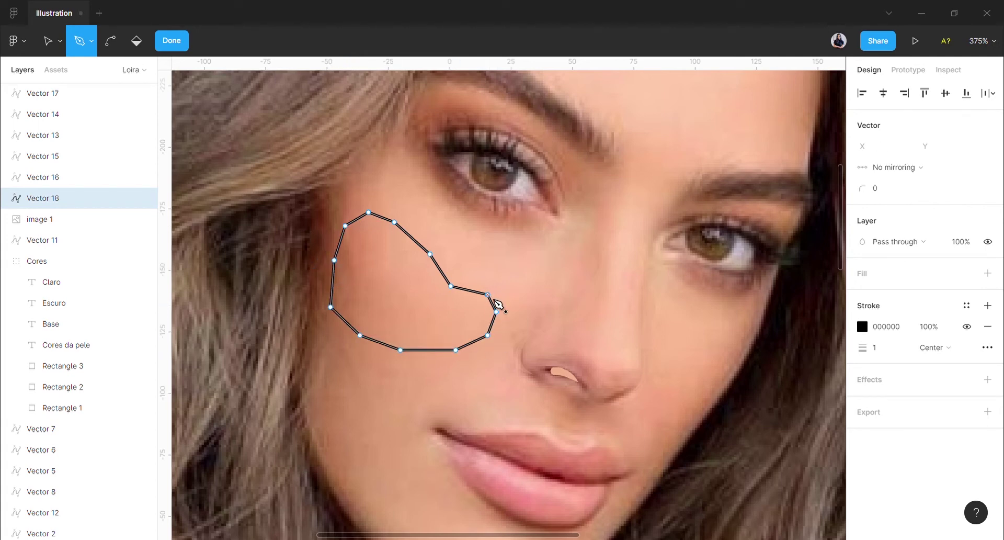
{"action": "left_click", "coordinate": [489, 295]}
Step: Round all points of the larger cheek highlight to radius 300 and replace its stroke with a solid fill
{"action": "key", "text": "Return"}
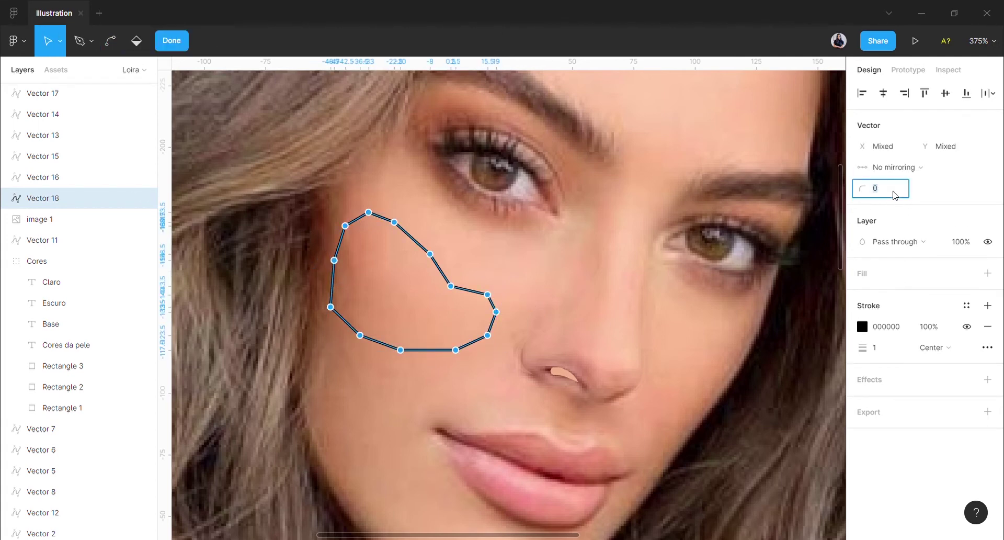
{"action": "key", "text": "Return"}
{"action": "left_click", "coordinate": [988, 326]}
{"action": "left_click", "coordinate": [988, 273]}
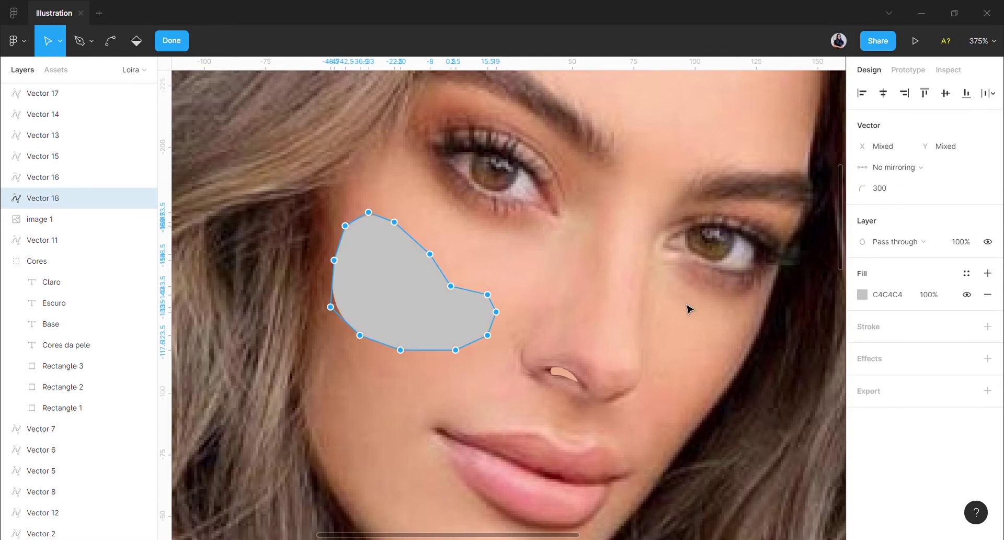
{"action": "scroll", "coordinate": [688, 308], "scroll_direction": "down", "scroll_amount": 5}
{"action": "scroll", "coordinate": [688, 309], "scroll_direction": "right", "scroll_amount": 5}
{"action": "key", "text": "Escape"}
Step: Trace a closed highlight about 33 wide on the far cheek, following the face edge, with the Pen tool
{"action": "scroll", "coordinate": [621, 310], "scroll_direction": "up", "scroll_amount": 5}
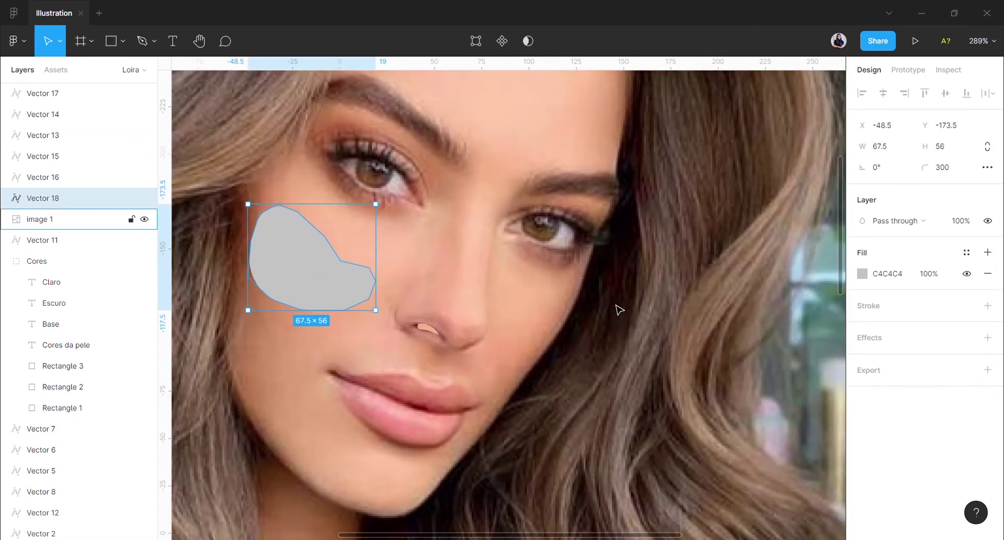
{"action": "left_click", "coordinate": [619, 310]}
{"action": "key", "text": "p"}
{"action": "left_click_drag", "start_coordinate": [543, 317], "coordinate": [515, 324]}
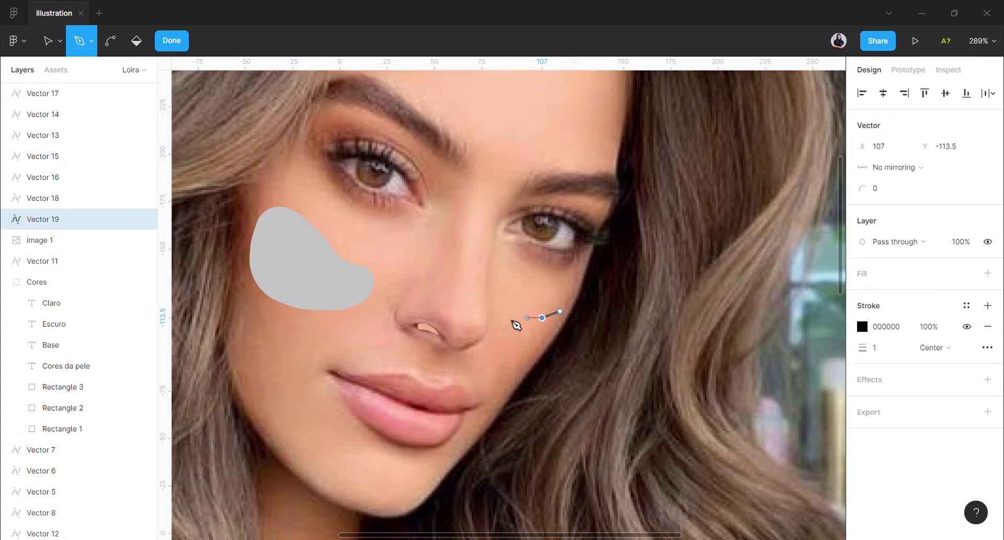
{"action": "left_click", "coordinate": [522, 318]}
{"action": "left_click", "coordinate": [506, 322]}
{"action": "left_click", "coordinate": [498, 340]}
{"action": "left_click", "coordinate": [497, 361]}
{"action": "left_click", "coordinate": [510, 370]}
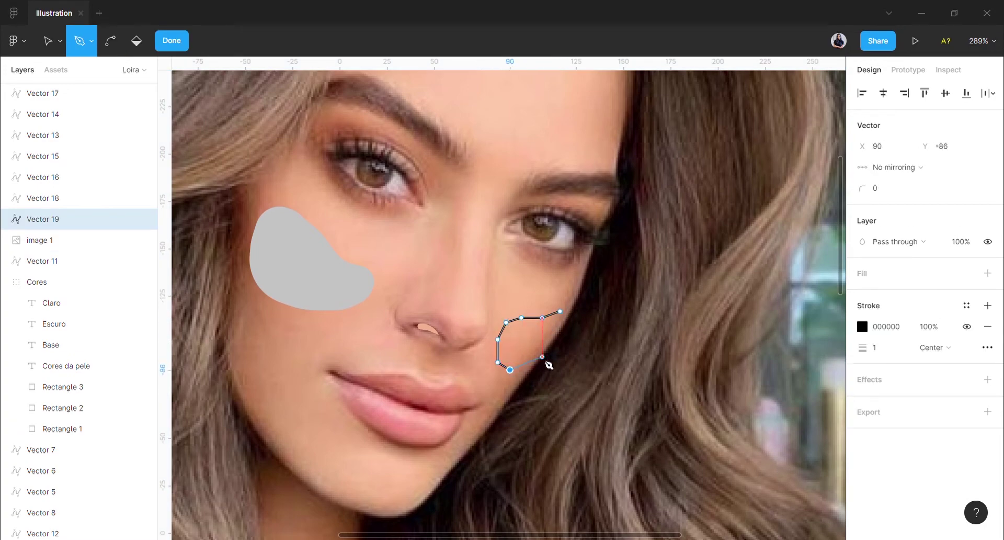
{"action": "left_click", "coordinate": [528, 362]}
{"action": "left_click", "coordinate": [541, 348]}
{"action": "left_click", "coordinate": [554, 330]}
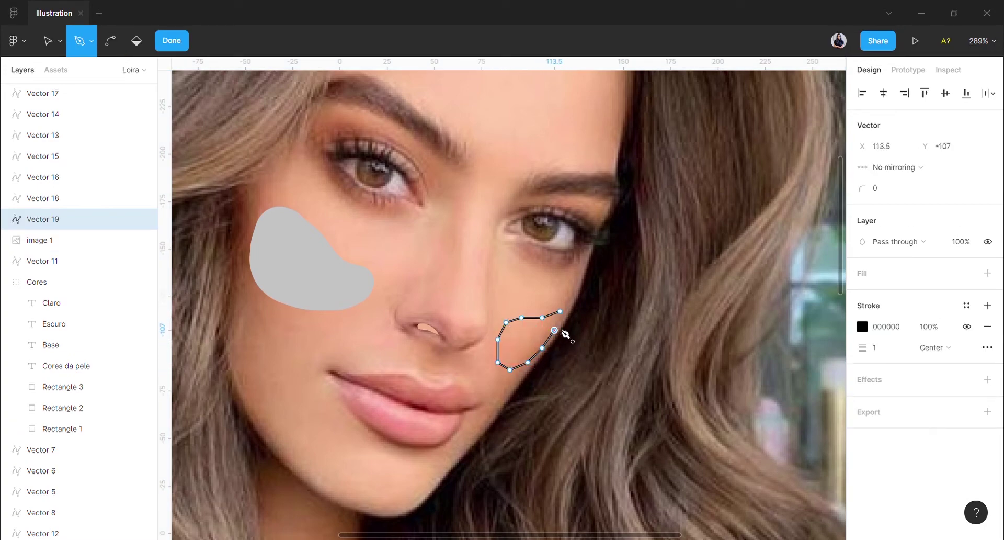
{"action": "left_click", "coordinate": [560, 322]}
{"action": "left_click", "coordinate": [567, 316]}
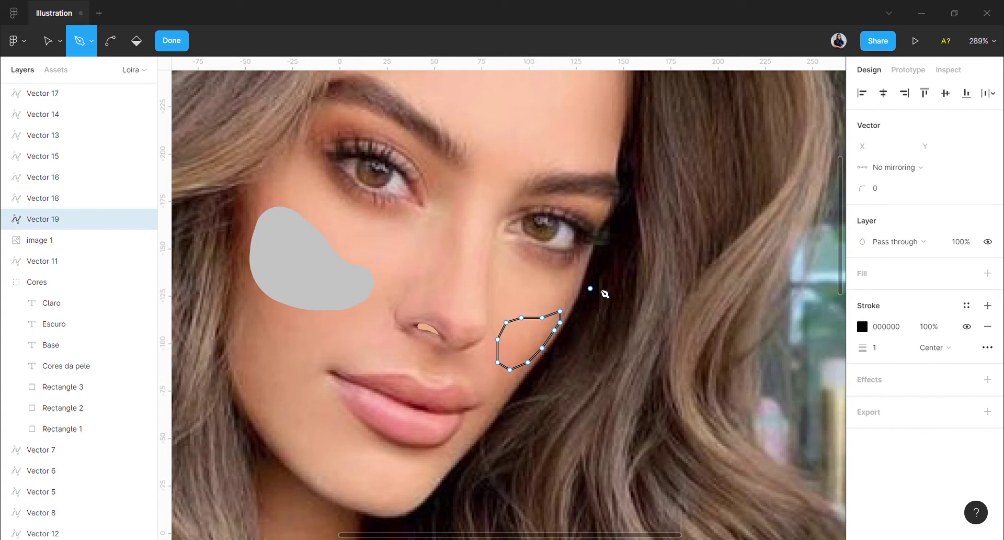
Step: Round all points of the far-cheek highlight to radius 300 and replace its stroke with a solid fill
{"action": "key", "text": "Escape"}
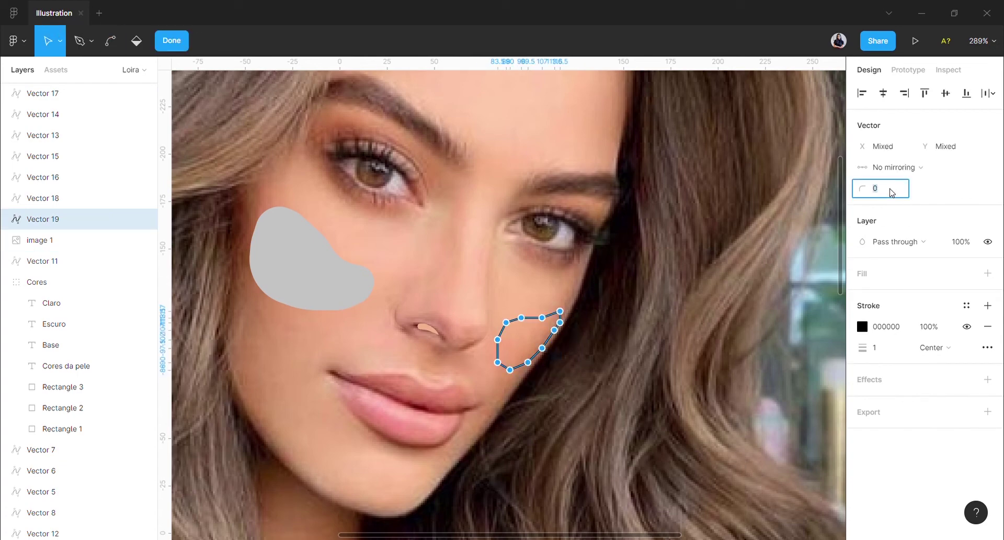
{"action": "type", "text": "300"}
{"action": "key", "text": "Return"}
{"action": "left_click", "coordinate": [986, 326]}
{"action": "left_click", "coordinate": [988, 273]}
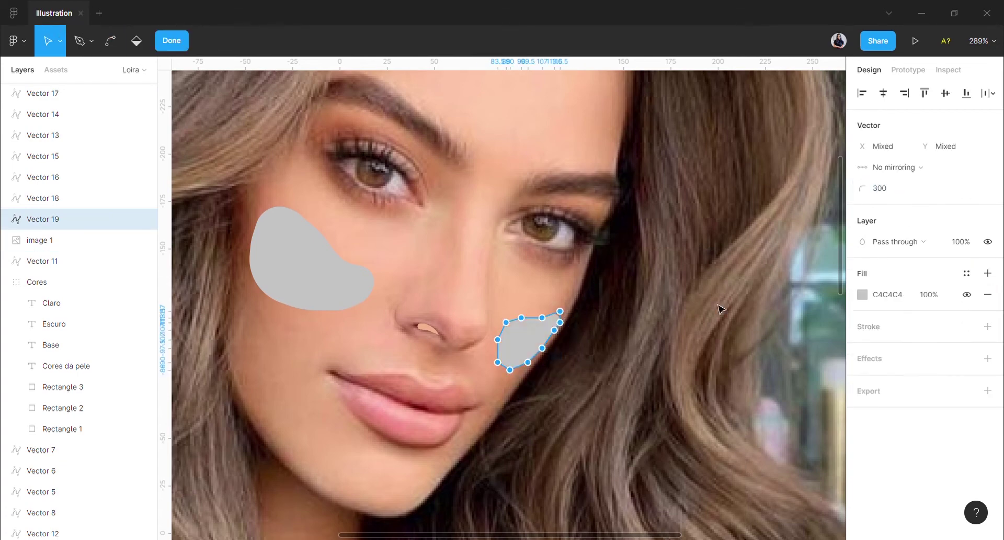
{"action": "left_click", "coordinate": [666, 309]}
Step: Hide the reference photo and recolour both cheek highlights FFC4A4 by sampling the Claro swatch
{"action": "scroll", "coordinate": [674, 309], "scroll_direction": "down", "scroll_amount": 3}
{"action": "scroll", "coordinate": [675, 309], "scroll_direction": "right", "scroll_amount": 2}
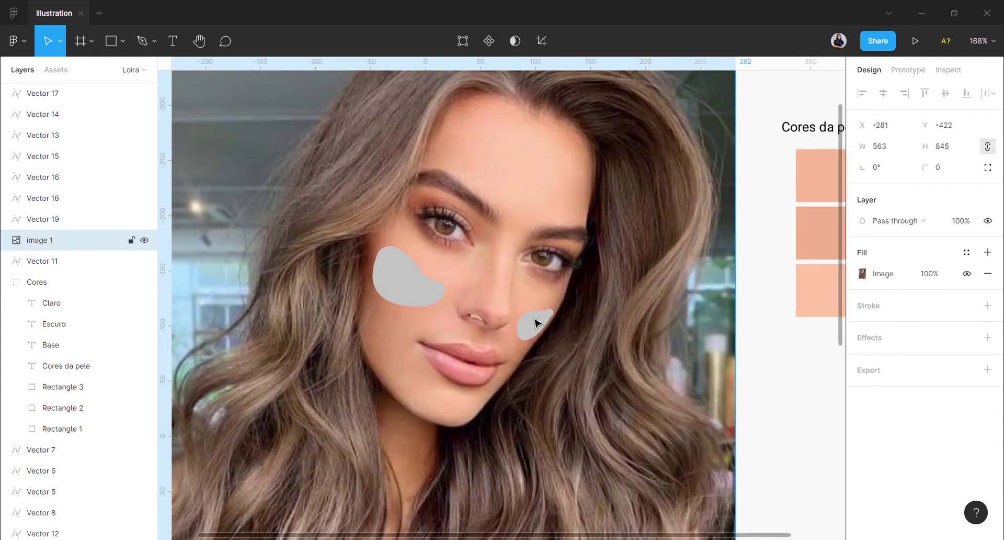
{"action": "left_click", "coordinate": [144, 240]}
{"action": "left_click", "coordinate": [438, 302]}
{"action": "left_click", "coordinate": [540, 330], "text": "shift"}
{"action": "scroll", "coordinate": [602, 330], "scroll_direction": "right", "scroll_amount": 2}
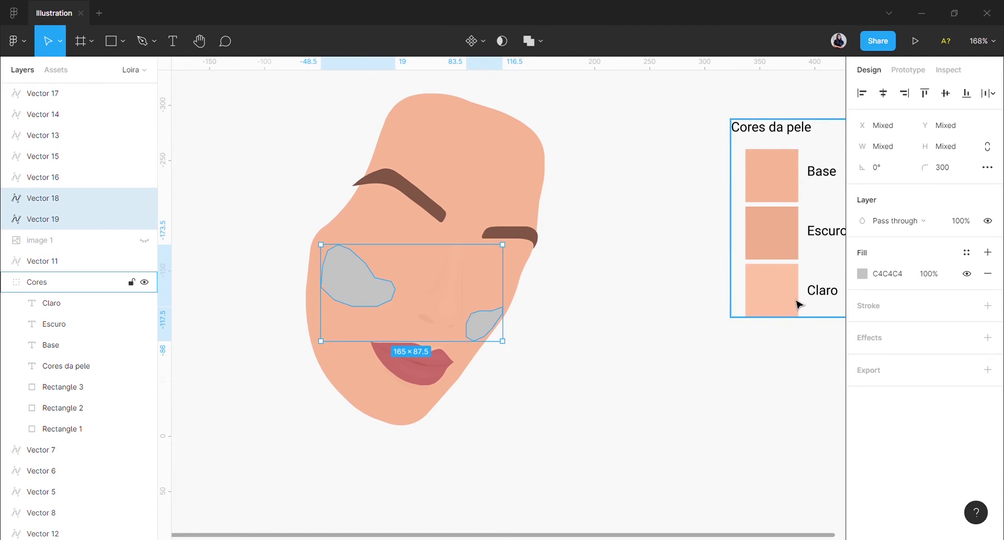
{"action": "left_click", "coordinate": [862, 273]}
{"action": "left_click", "coordinate": [708, 393]}
{"action": "scroll", "coordinate": [623, 332], "scroll_direction": "right", "scroll_amount": 3}
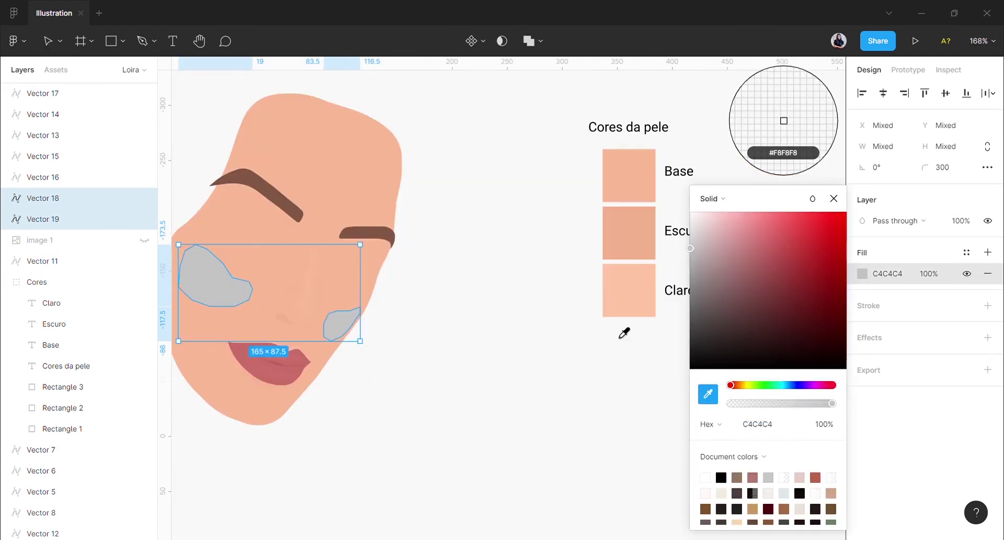
{"action": "left_click", "coordinate": [619, 313]}
{"action": "key", "text": "Escape"}
{"action": "key", "text": "Escape"}
Step: Set the fill opacity of both cheek highlights to 40%
{"action": "scroll", "coordinate": [314, 324], "scroll_direction": "left", "scroll_amount": 1}
{"action": "left_click", "coordinate": [274, 297]}
{"action": "left_click", "coordinate": [404, 329], "text": "shift"}
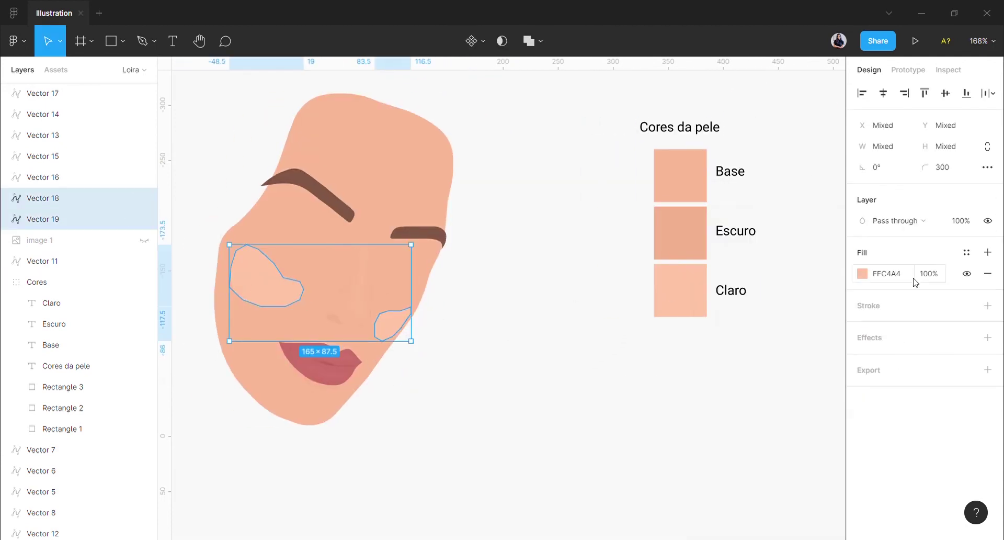
{"action": "left_click", "coordinate": [929, 274]}
{"action": "type", "text": "40"}
{"action": "key", "text": "Return"}
{"action": "left_click", "coordinate": [729, 341]}
Step: Readjust the fill opacity of the two cheek highlights together
{"action": "left_click", "coordinate": [247, 292]}
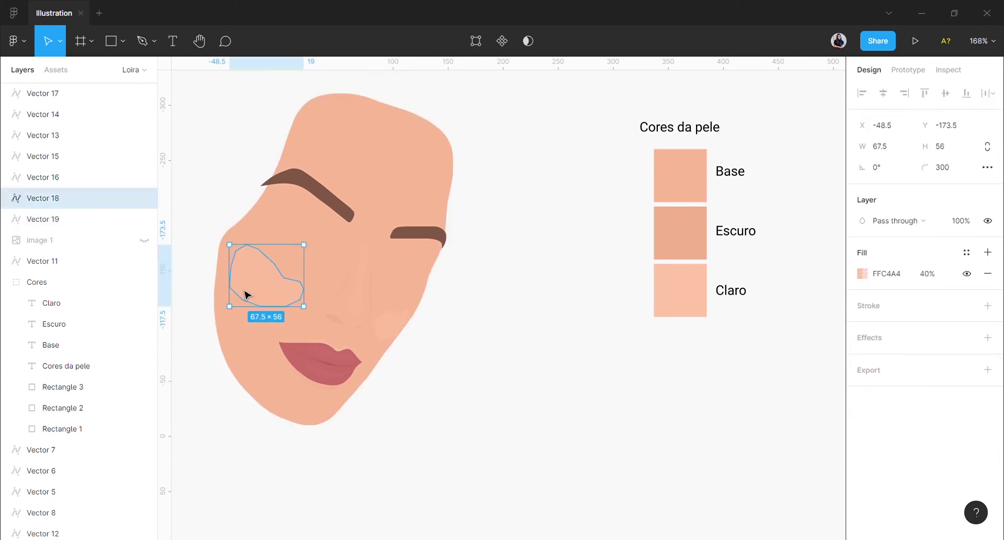
{"action": "left_click", "coordinate": [386, 322], "text": "shift"}
{"action": "left_click", "coordinate": [920, 273]}
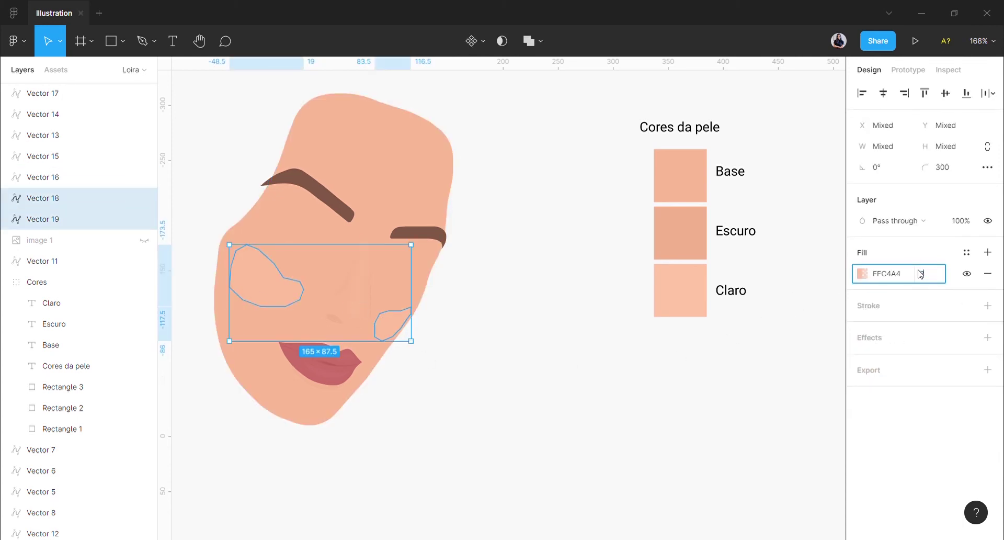
{"action": "left_click", "coordinate": [471, 366]}
Step: Show the reference photo again to trace over the larger cheek
{"action": "scroll", "coordinate": [469, 366], "scroll_direction": "left", "scroll_amount": 5}
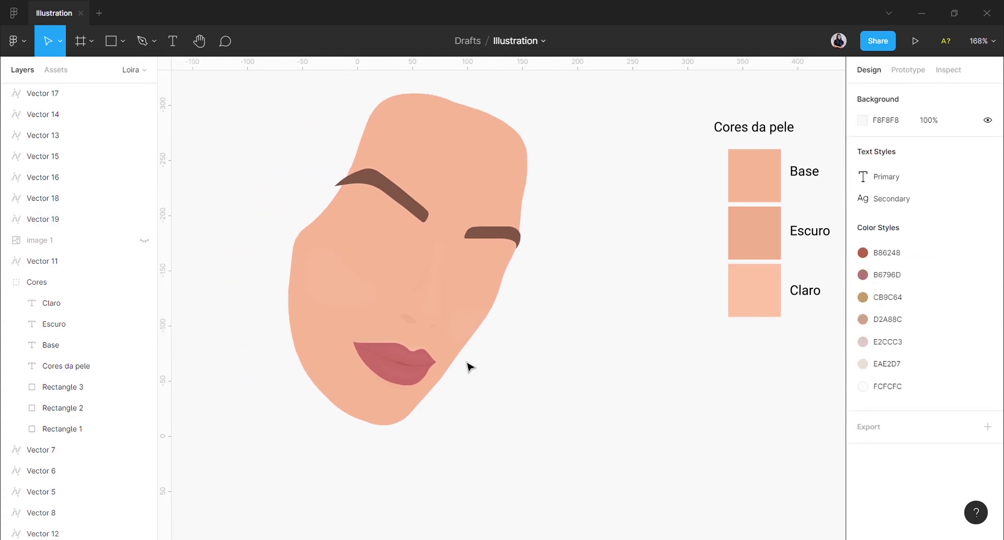
{"action": "left_click", "coordinate": [144, 240]}
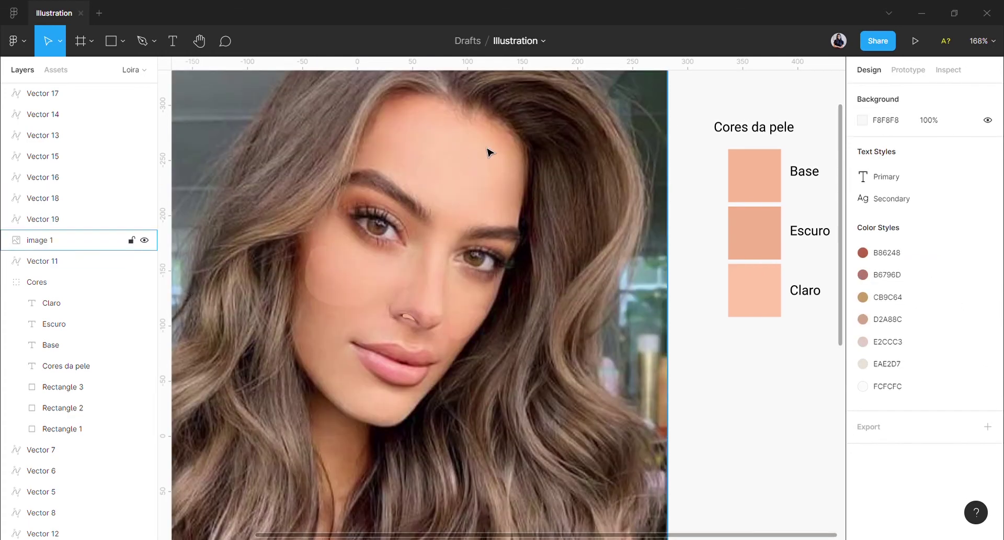
{"action": "scroll", "coordinate": [496, 188], "scroll_direction": "left", "scroll_amount": 2}
{"action": "scroll", "coordinate": [470, 265], "scroll_direction": "up", "scroll_amount": 4}
{"action": "scroll", "coordinate": [528, 355], "scroll_direction": "down", "scroll_amount": 2}
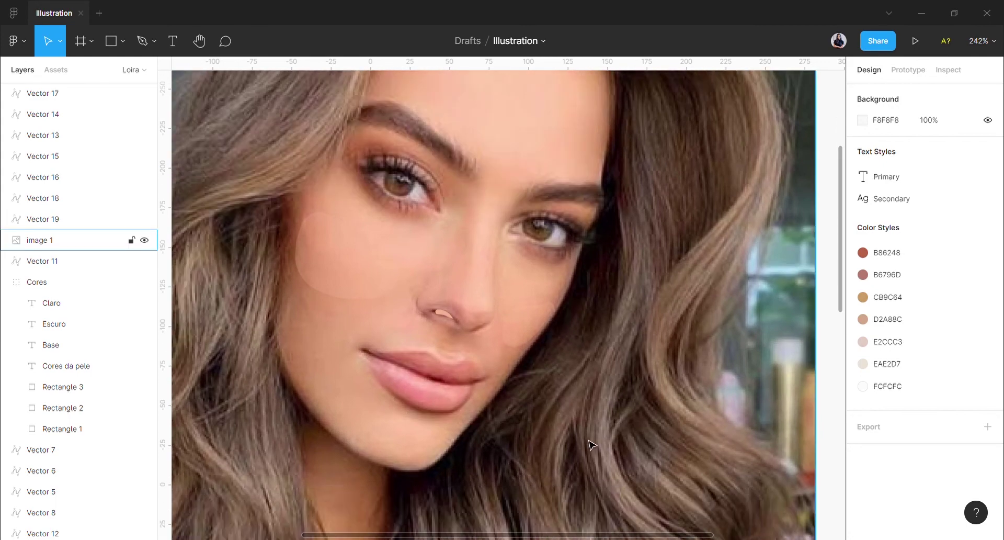
{"action": "key", "text": "p"}
{"action": "scroll", "coordinate": [289, 415], "scroll_direction": "up", "scroll_amount": 4}
{"action": "left_click", "coordinate": [375, 265]}
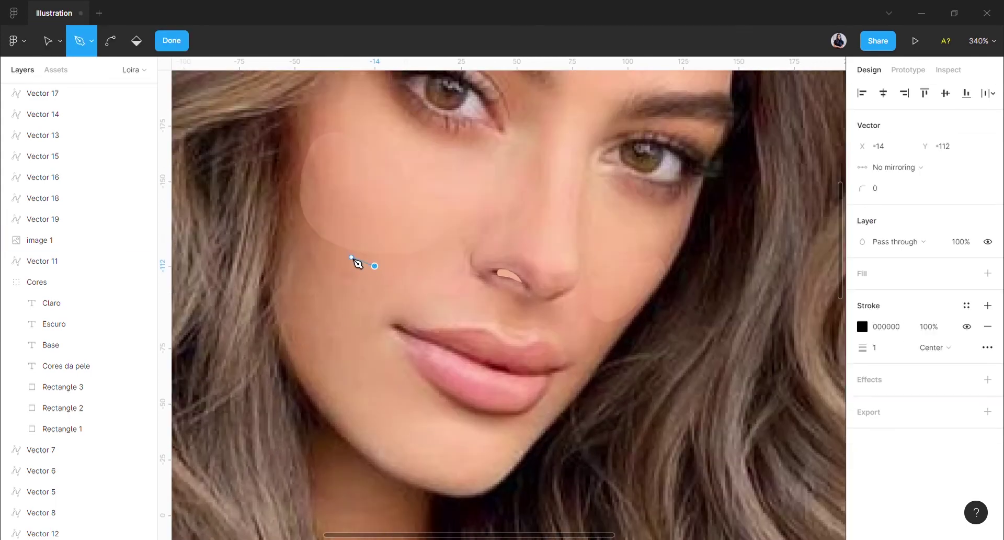
{"action": "left_click", "coordinate": [348, 255]}
{"action": "left_click", "coordinate": [318, 241]}
{"action": "left_click", "coordinate": [285, 231]}
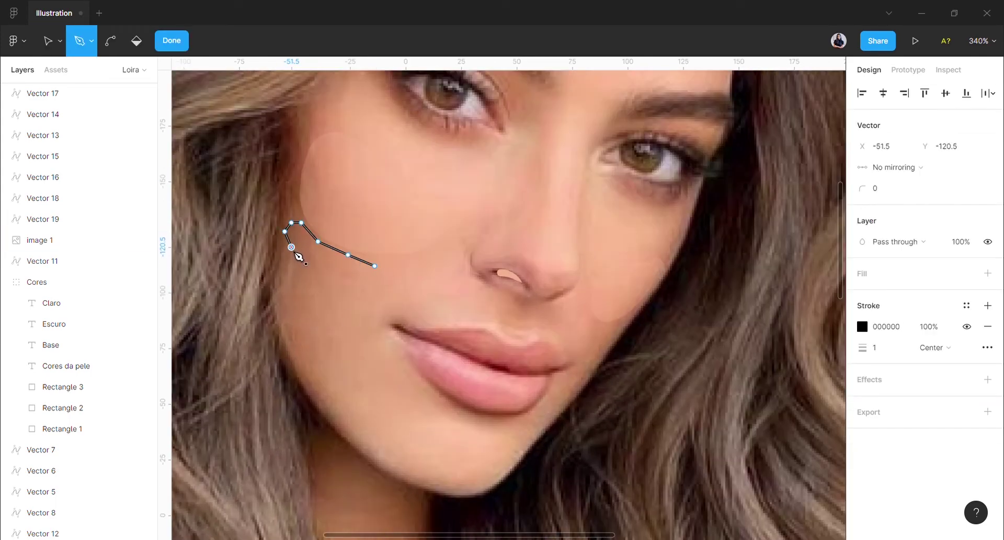
{"action": "key", "text": "ctrl"}
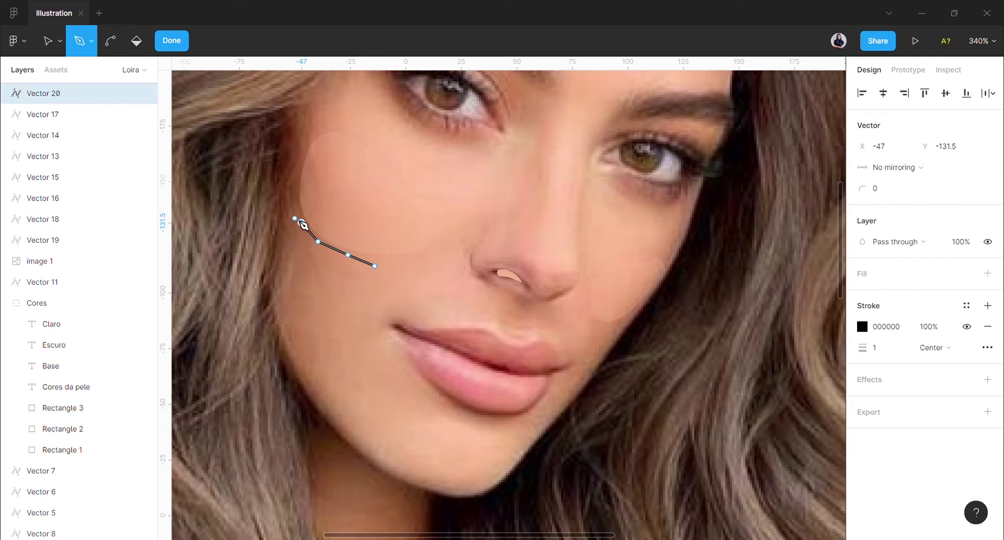
{"action": "left_click", "coordinate": [301, 222]}
{"action": "left_click", "coordinate": [289, 222]}
{"action": "left_click", "coordinate": [286, 230]}
{"action": "left_click", "coordinate": [289, 241]}
{"action": "left_click", "coordinate": [301, 258]}
{"action": "left_click", "coordinate": [318, 274]}
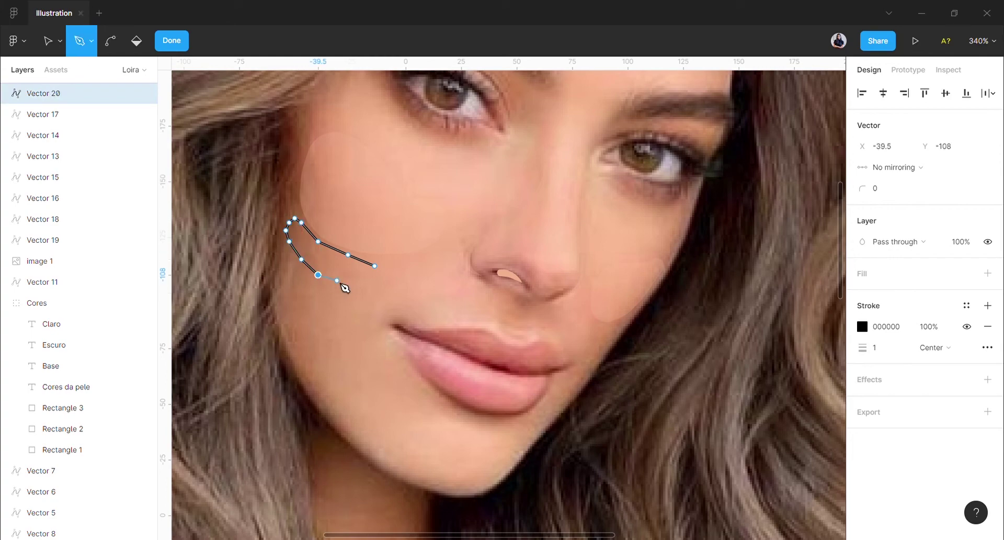
{"action": "key", "text": "ctrl+z"}
{"action": "key", "text": "ctrl+z"}
{"action": "key", "text": "ctrl+z"}
{"action": "key", "text": "ctrl+z"}
{"action": "key", "text": "ctrl+z"}
{"action": "key", "text": "ctrl+z"}
{"action": "key", "text": "ctrl+z"}
{"action": "key", "text": "ctrl+z"}
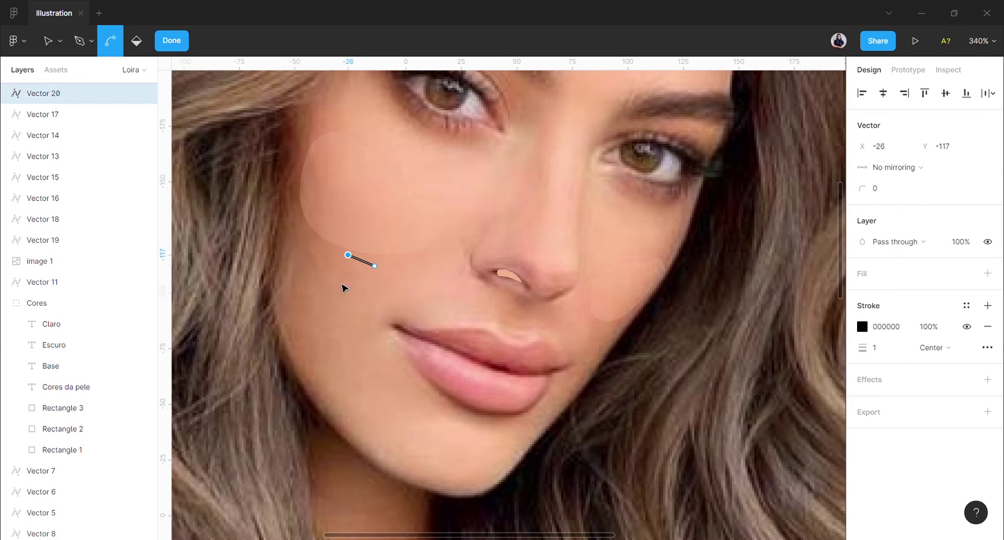
{"action": "key", "text": "ctrl+shift+z"}
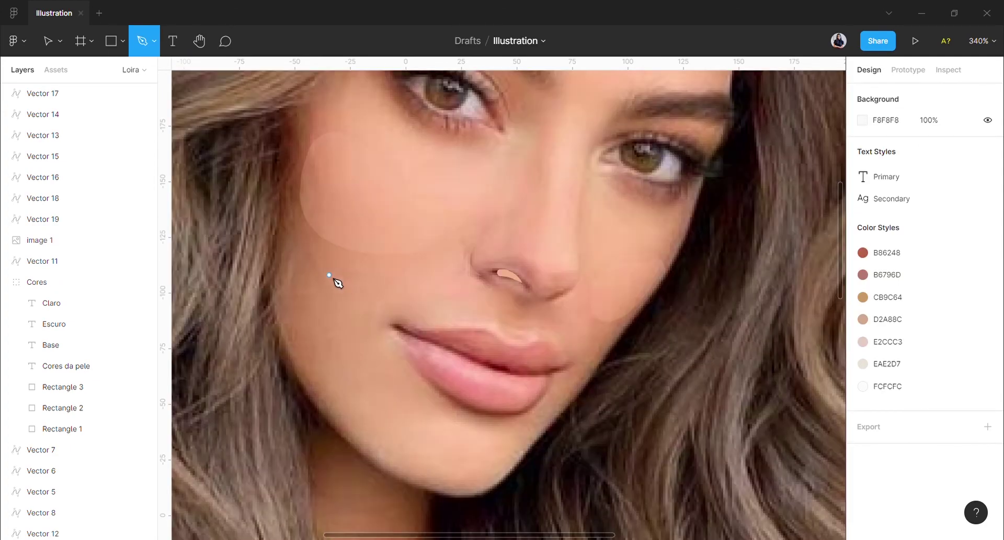
Step: Trace a closed contour-shadow outline about 40 × 76.5 along the larger cheek's outer edge, widening towards the mouth corner
{"action": "left_click", "coordinate": [329, 274]}
{"action": "left_click", "coordinate": [329, 242]}
{"action": "left_click", "coordinate": [324, 199]}
{"action": "left_click", "coordinate": [314, 169]}
{"action": "left_click", "coordinate": [300, 148]}
{"action": "left_click", "coordinate": [283, 148]}
{"action": "left_click", "coordinate": [275, 176]}
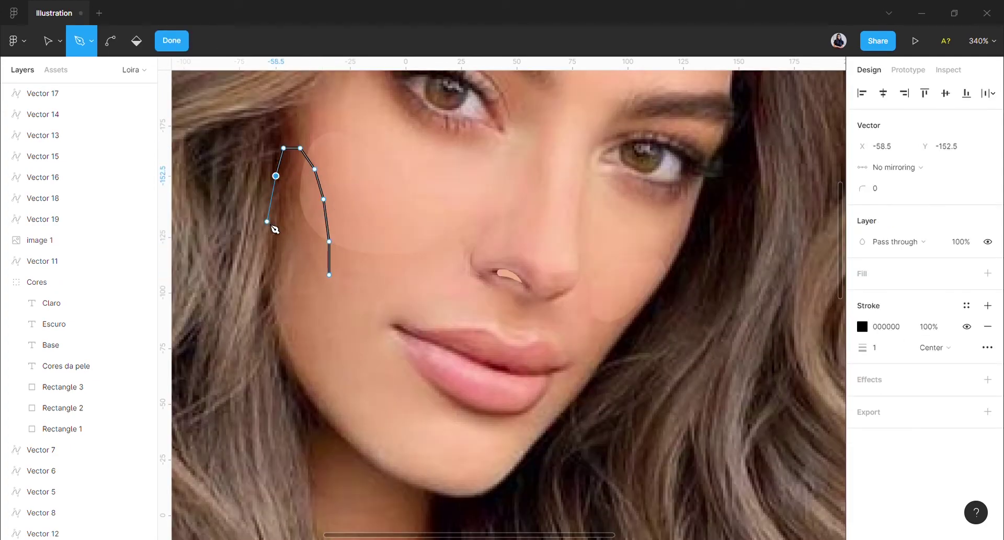
{"action": "left_click", "coordinate": [267, 221]}
{"action": "left_click", "coordinate": [267, 245]}
{"action": "left_click", "coordinate": [282, 291]}
{"action": "left_click", "coordinate": [311, 307]}
{"action": "left_click", "coordinate": [340, 318]}
{"action": "left_click", "coordinate": [356, 312]}
{"action": "left_click", "coordinate": [356, 291]}
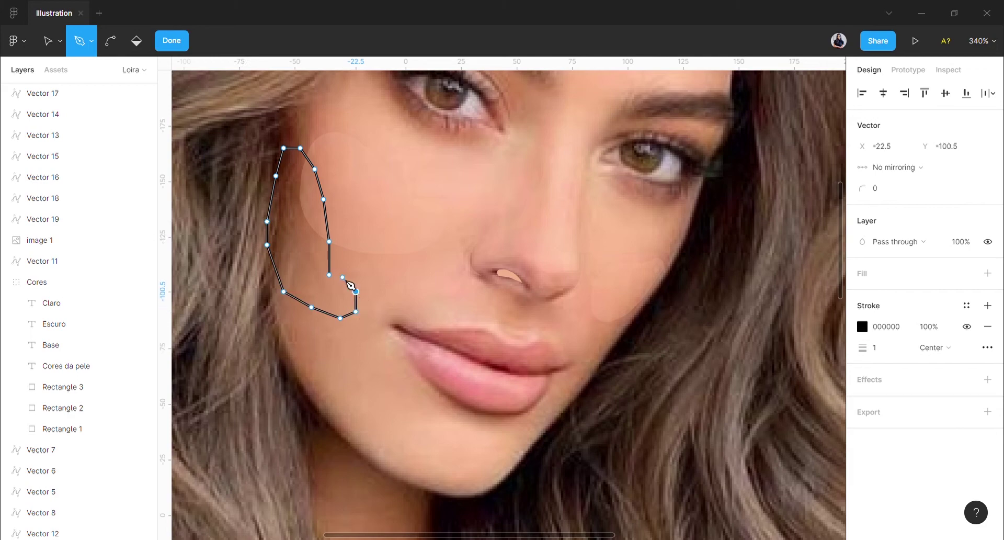
{"action": "left_click", "coordinate": [340, 275]}
{"action": "key", "text": "Return"}
{"action": "key", "text": "Return"}
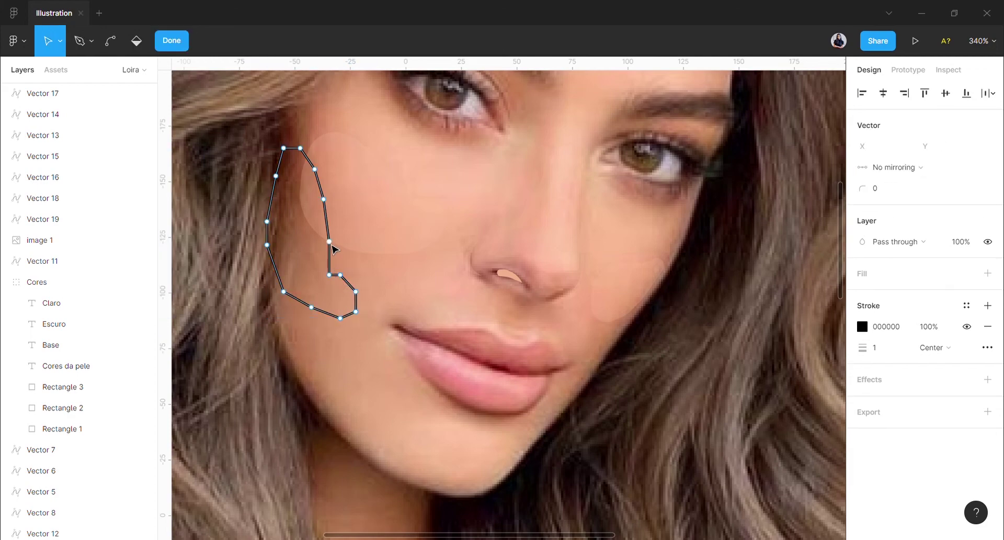
Step: Move the inner-edge points of the larger cheek's contour outline outwards to make a slimmer, smoother curve
{"action": "left_click_drag", "start_coordinate": [329, 242], "coordinate": [314, 237]}
{"action": "left_click_drag", "start_coordinate": [323, 199], "coordinate": [304, 170]}
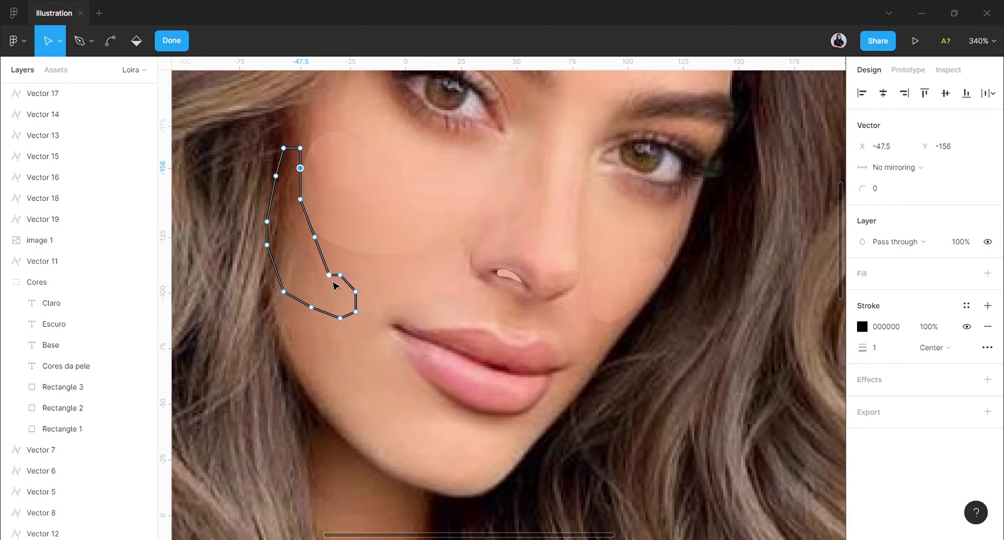
{"action": "left_click_drag", "start_coordinate": [334, 283], "coordinate": [308, 239]}
Step: Round all points of the larger cheek's contour with radius 300 and replace its stroke with a fill
{"action": "left_click_drag", "start_coordinate": [377, 351], "coordinate": [244, 140]}
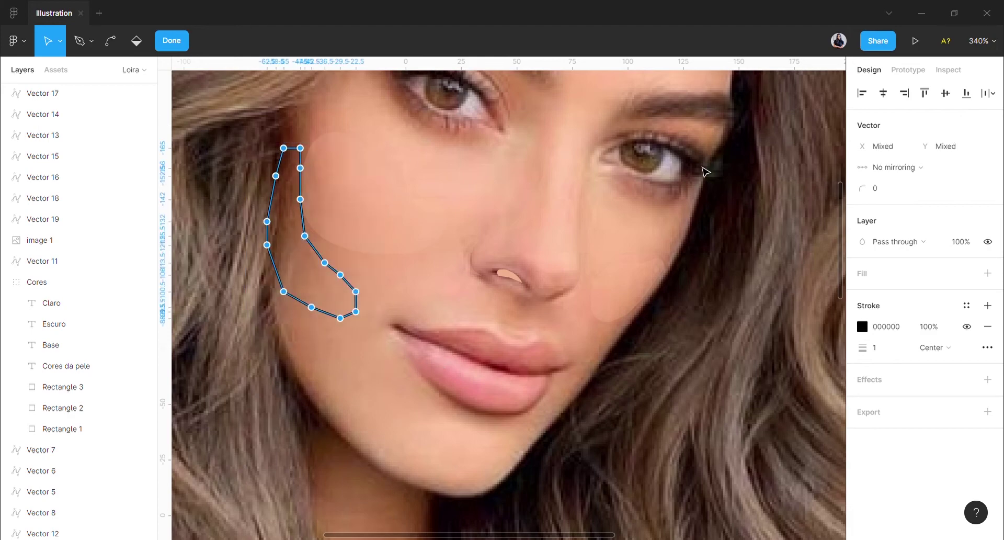
{"action": "left_click", "coordinate": [884, 192]}
{"action": "type", "text": "3"}
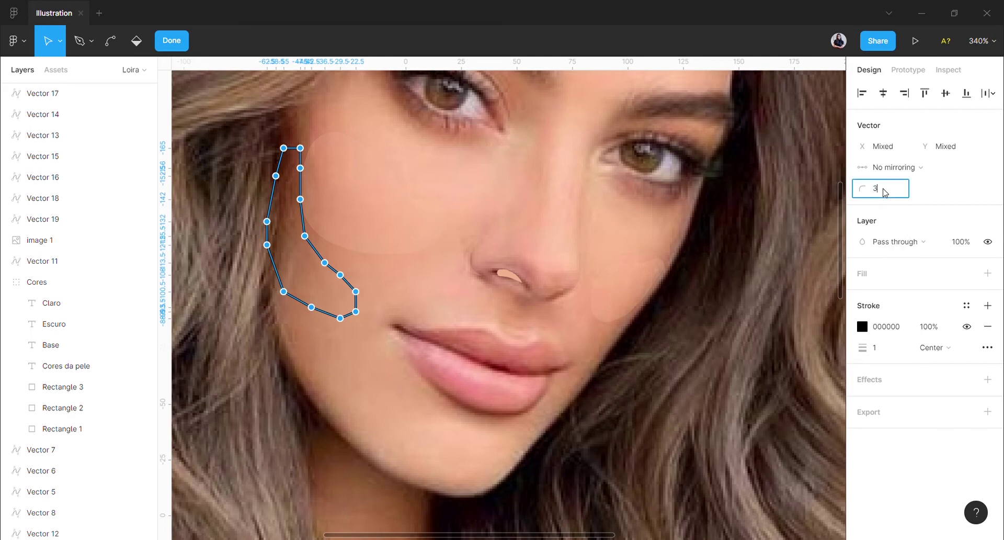
{"action": "type", "text": "00"}
{"action": "key", "text": "Return"}
{"action": "left_click", "coordinate": [988, 326]}
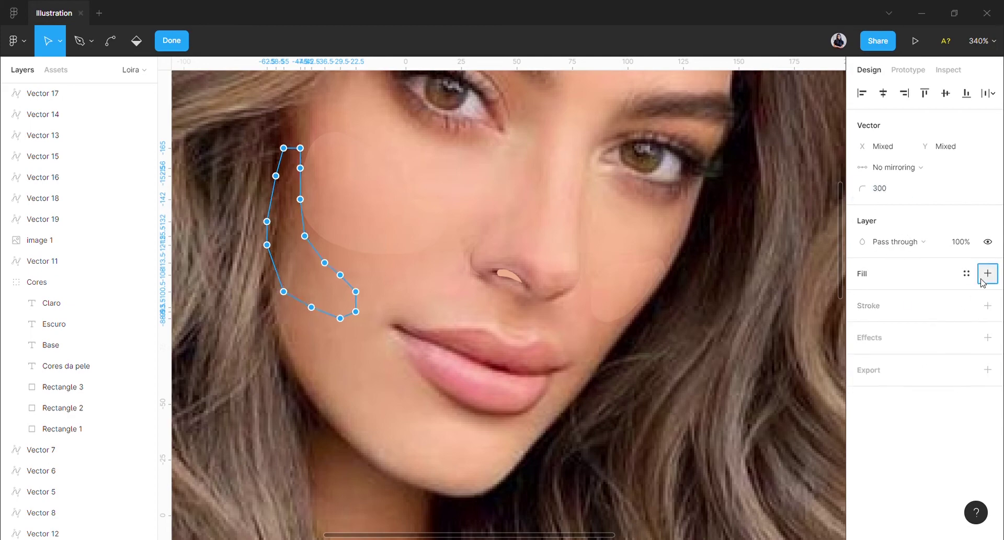
{"action": "left_click", "coordinate": [988, 273]}
{"action": "left_click", "coordinate": [677, 289]}
Step: Trace a narrow closed contour-shadow outline along the smaller cheek's jaw edge, just below its highlight
{"action": "key", "text": "p"}
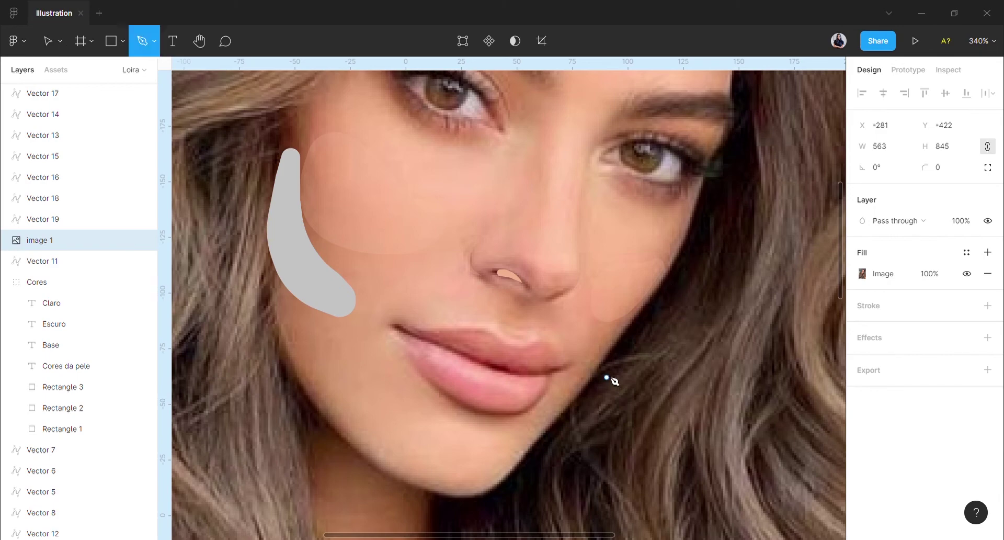
{"action": "left_click", "coordinate": [622, 317]}
{"action": "left_click", "coordinate": [608, 333]}
{"action": "left_click", "coordinate": [594, 345]}
{"action": "left_click", "coordinate": [585, 361]}
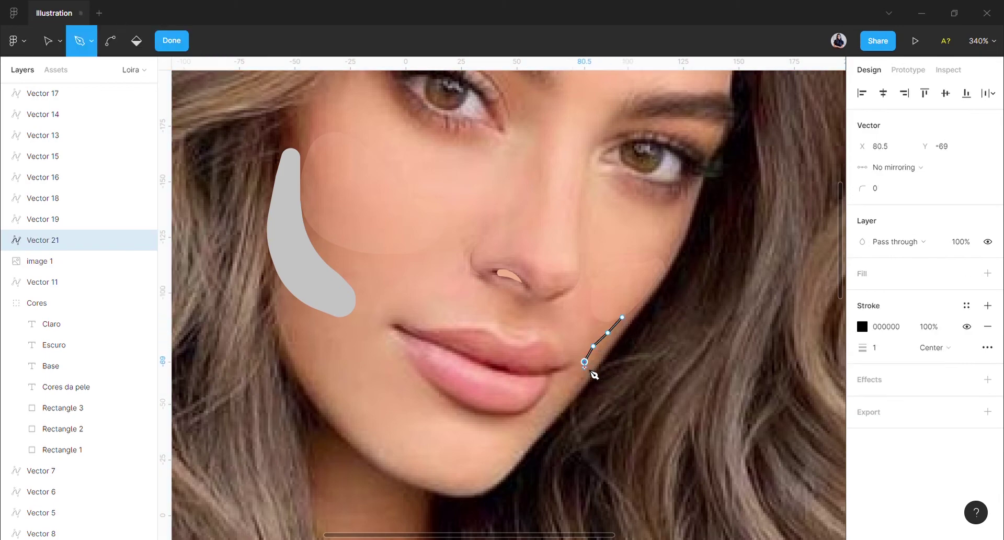
{"action": "left_click", "coordinate": [599, 362]}
{"action": "left_click", "coordinate": [618, 336]}
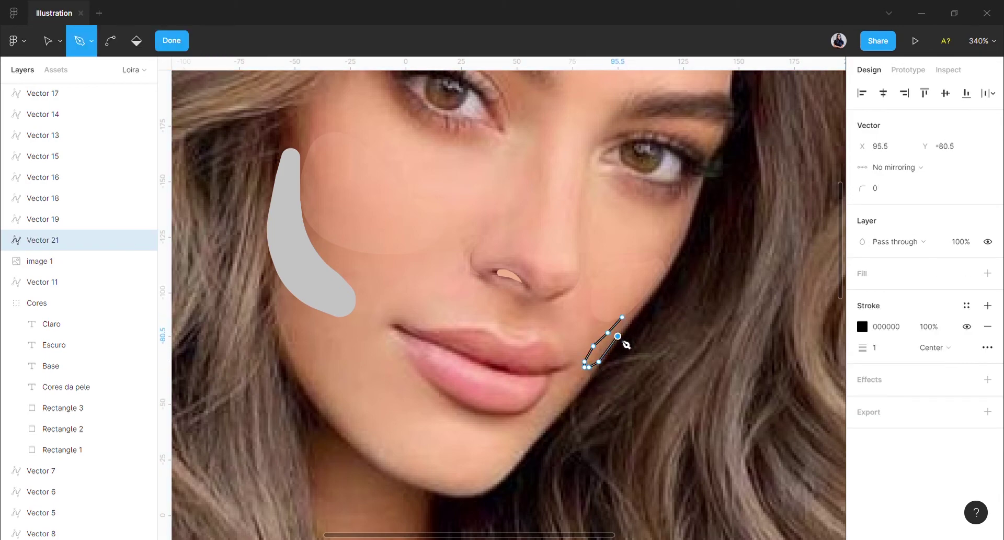
{"action": "left_click", "coordinate": [628, 324]}
{"action": "key", "text": "ctrl"}
{"action": "scroll", "coordinate": [633, 324], "scroll_direction": "up", "scroll_amount": 5}
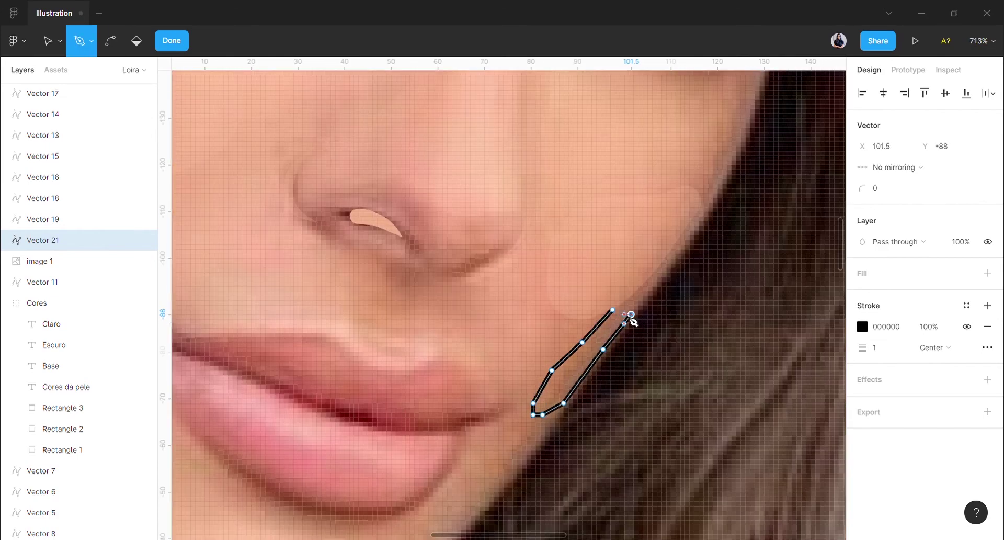
{"action": "key", "text": "Escape"}
Step: Set the corner radius of all points in the smaller cheek contour to 300 and replace its stroke with a fill
{"action": "key", "text": "ctrl+a"}
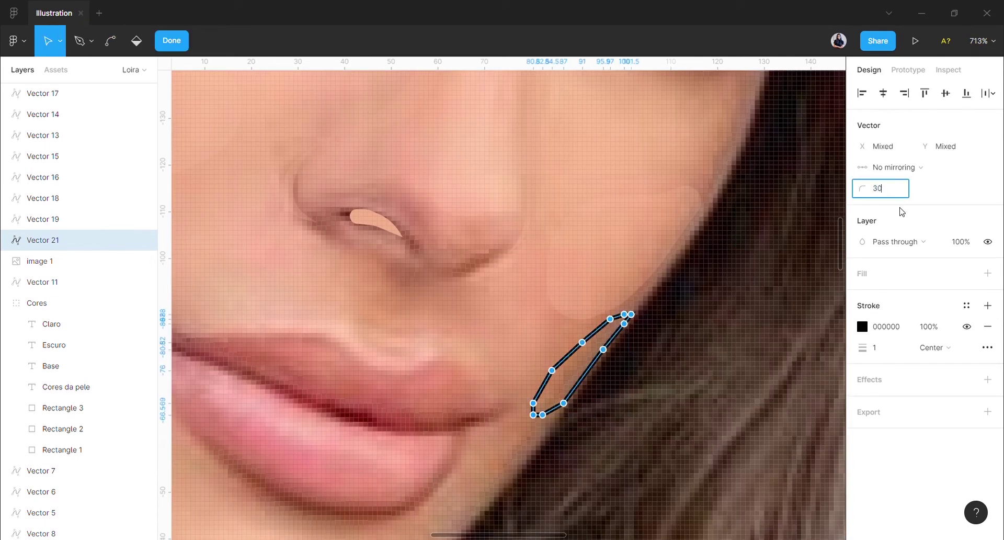
{"action": "left_click", "coordinate": [988, 326]}
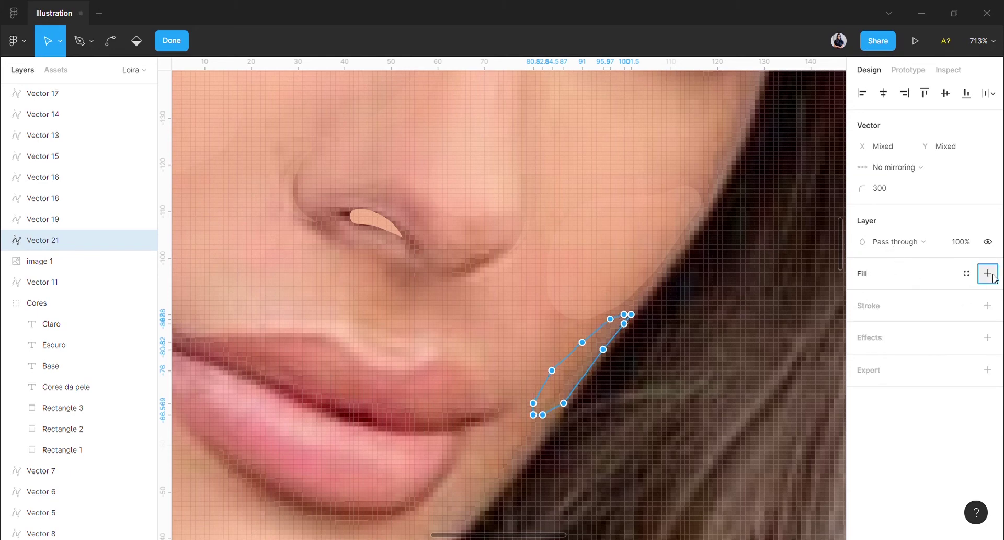
{"action": "left_click", "coordinate": [988, 273]}
{"action": "scroll", "coordinate": [677, 278], "scroll_direction": "down", "scroll_amount": 8}
{"action": "left_click", "coordinate": [712, 296]}
Step: Hide the reference photo and recolour both cheek contour shadows F3B18D by sampling the Escuro swatch
{"action": "scroll", "coordinate": [576, 346], "scroll_direction": "right", "scroll_amount": 3}
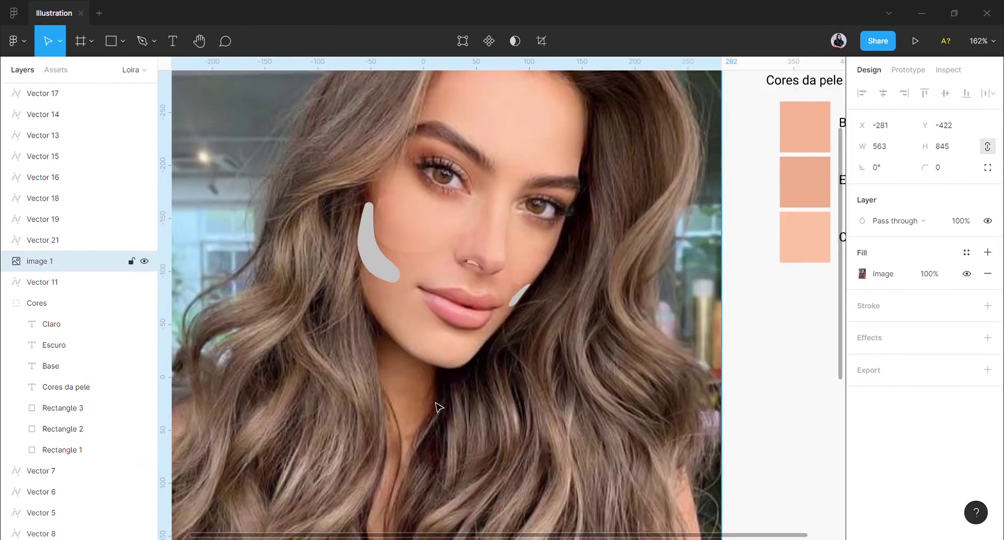
{"action": "left_click", "coordinate": [144, 261]}
{"action": "left_click", "coordinate": [395, 269]}
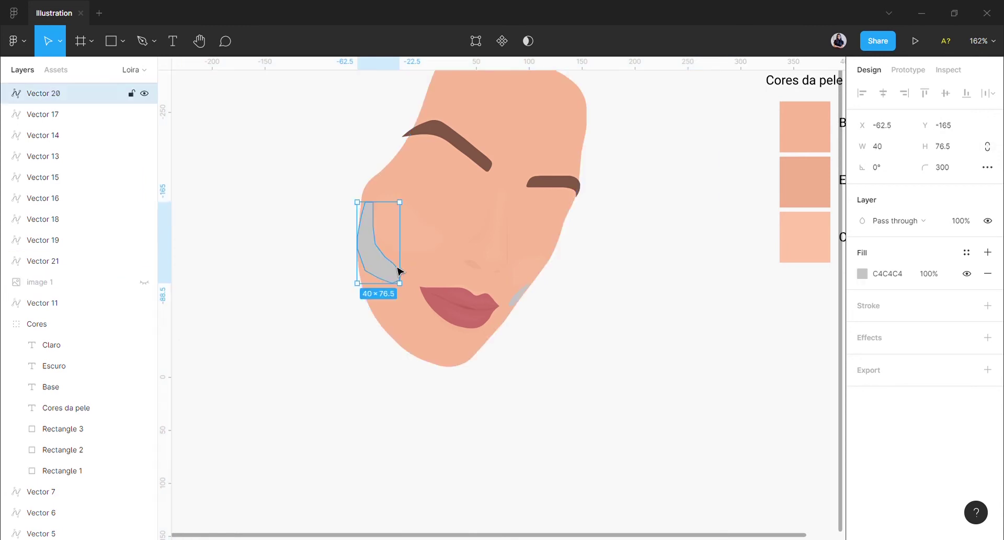
{"action": "left_click", "coordinate": [523, 296], "text": "shift"}
{"action": "scroll", "coordinate": [581, 268], "scroll_direction": "right", "scroll_amount": 3}
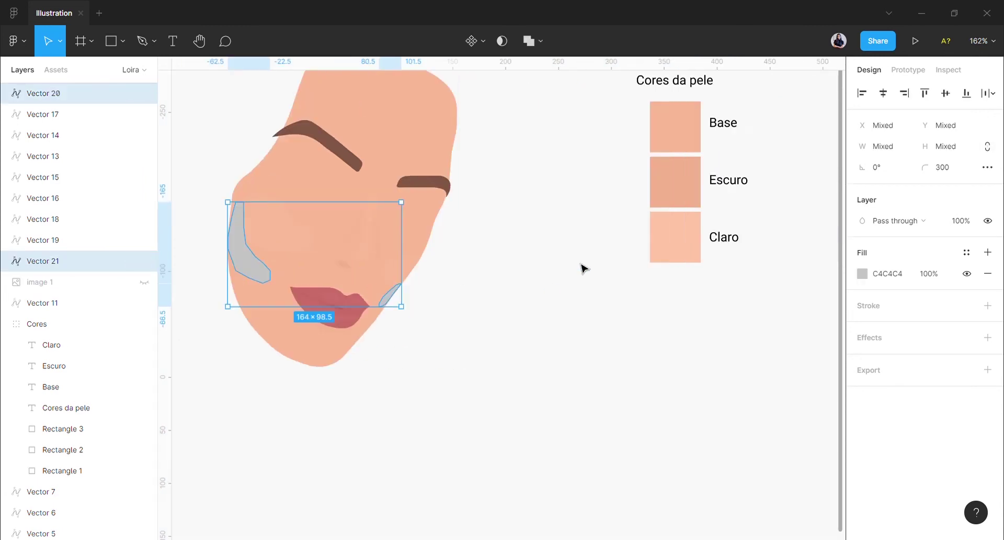
{"action": "left_click", "coordinate": [862, 273]}
{"action": "left_click", "coordinate": [708, 393]}
{"action": "left_click", "coordinate": [675, 226]}
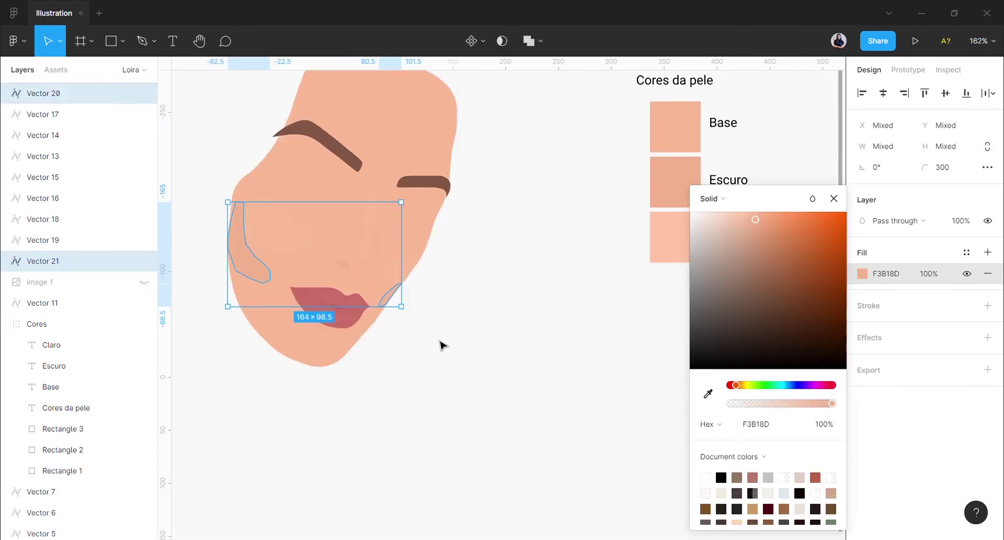
{"action": "left_click", "coordinate": [531, 371]}
Step: Set the fill opacity of both cheek contour shadows to 40%
{"action": "left_click", "coordinate": [262, 269]}
{"action": "left_click", "coordinate": [393, 297], "text": "shift"}
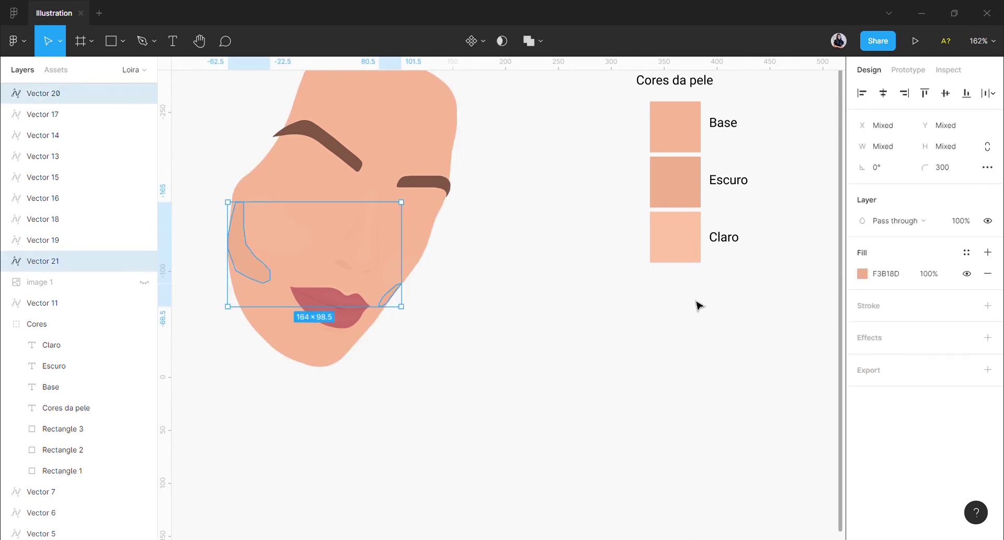
{"action": "left_click", "coordinate": [936, 274]}
{"action": "type", "text": "40"}
{"action": "key", "text": "Return"}
{"action": "left_click", "coordinate": [414, 338]}
{"action": "scroll", "coordinate": [417, 343], "scroll_direction": "up", "scroll_amount": 1}
{"action": "scroll", "coordinate": [416, 343], "scroll_direction": "left", "scroll_amount": 1}
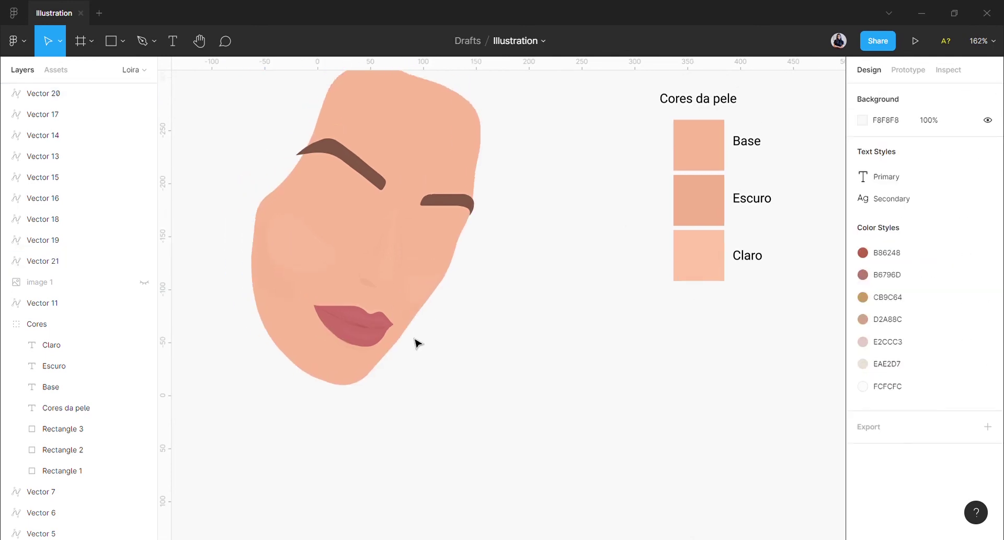
Step: Show the reference photo and trace a closed highlight shape about 102 × 69.5 on the forehead, smoothing its lowest point
{"action": "left_click", "coordinate": [145, 282]}
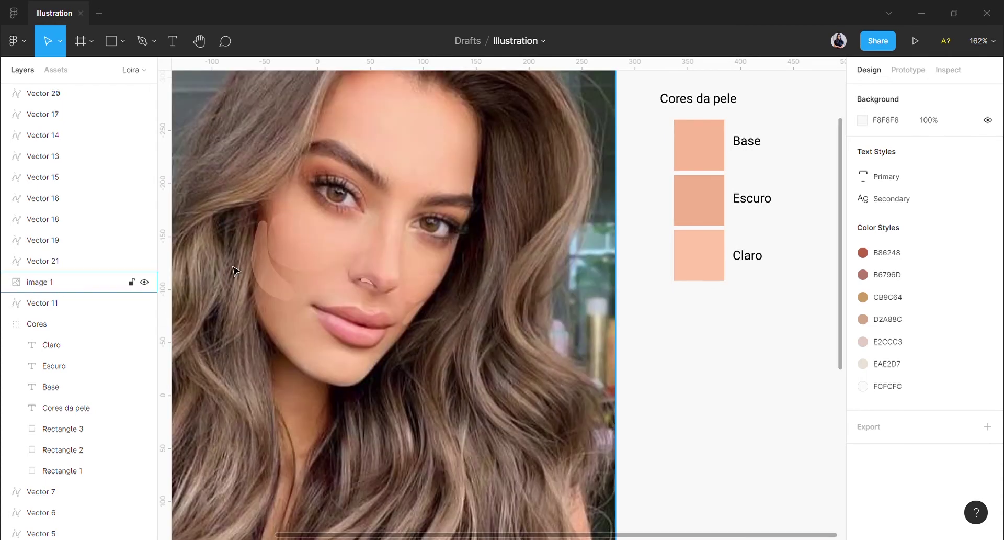
{"action": "scroll", "coordinate": [425, 146], "scroll_direction": "up", "scroll_amount": 1}
{"action": "scroll", "coordinate": [425, 146], "scroll_direction": "up", "scroll_amount": 2}
{"action": "key", "text": "p"}
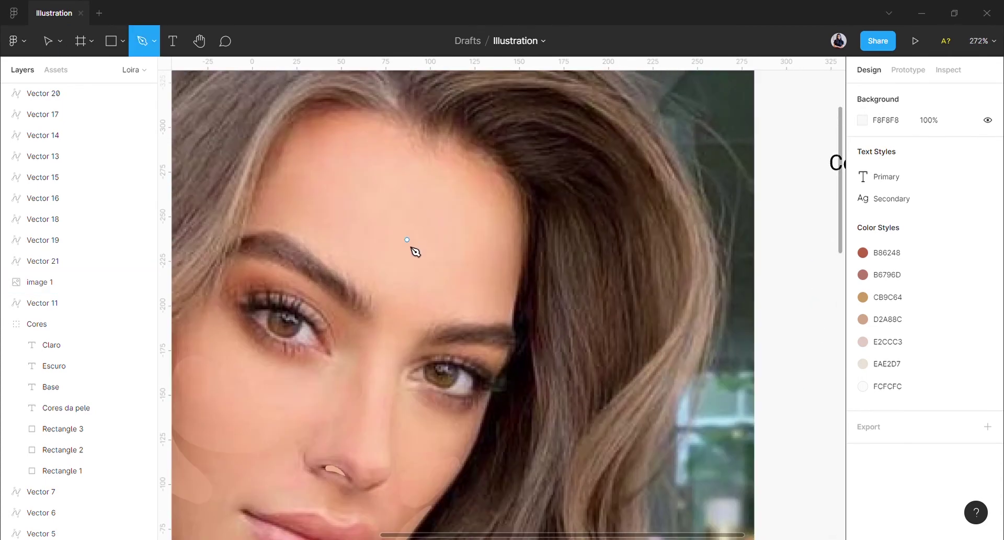
{"action": "left_click", "coordinate": [387, 291]}
{"action": "left_click", "coordinate": [367, 270]}
{"action": "left_click", "coordinate": [342, 238]}
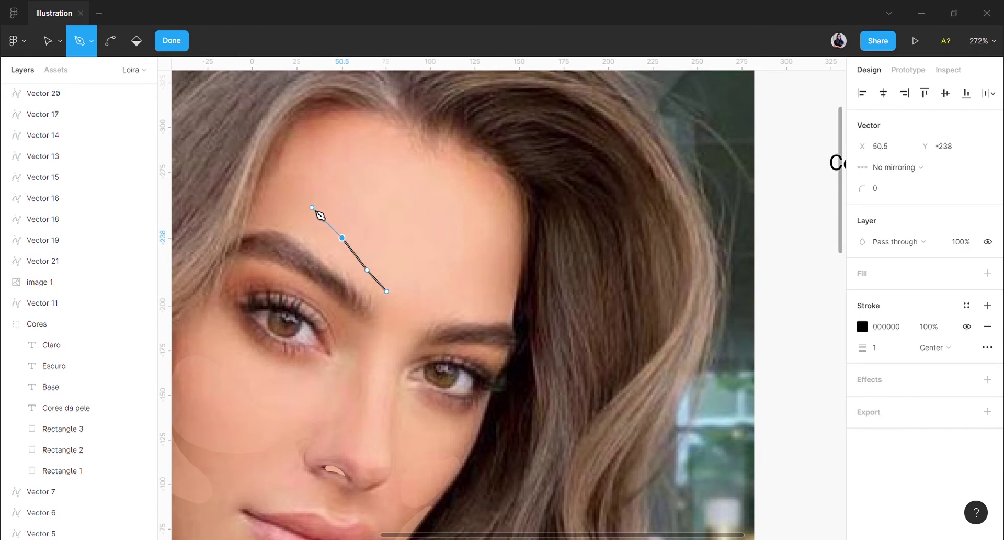
{"action": "left_click", "coordinate": [312, 208]}
{"action": "left_click", "coordinate": [317, 178]}
{"action": "left_click", "coordinate": [342, 160]}
{"action": "left_click", "coordinate": [379, 160]}
{"action": "left_click", "coordinate": [428, 173]}
{"action": "left_click", "coordinate": [475, 199]}
{"action": "left_click", "coordinate": [493, 227]}
{"action": "left_click", "coordinate": [493, 253]}
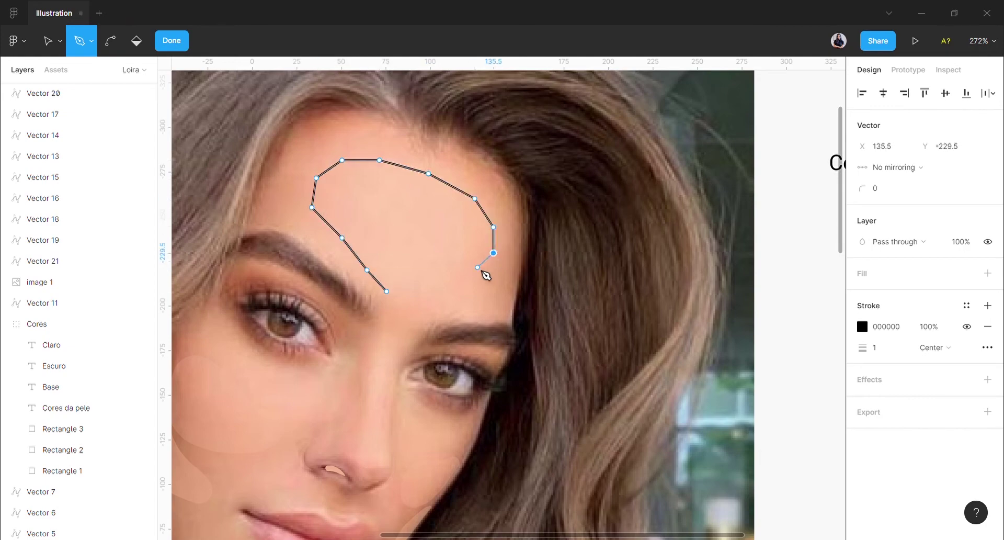
{"action": "left_click", "coordinate": [478, 267]}
{"action": "left_click", "coordinate": [453, 278]}
{"action": "left_click", "coordinate": [428, 284]}
{"action": "left_click", "coordinate": [403, 284]}
{"action": "left_click", "coordinate": [388, 292]}
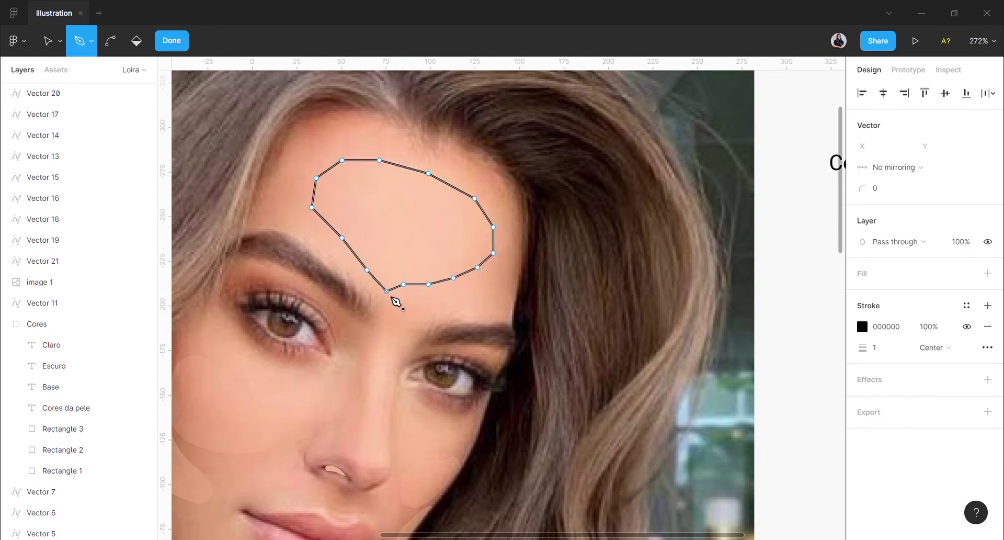
{"action": "left_click_drag", "start_coordinate": [387, 292], "coordinate": [387, 285]}
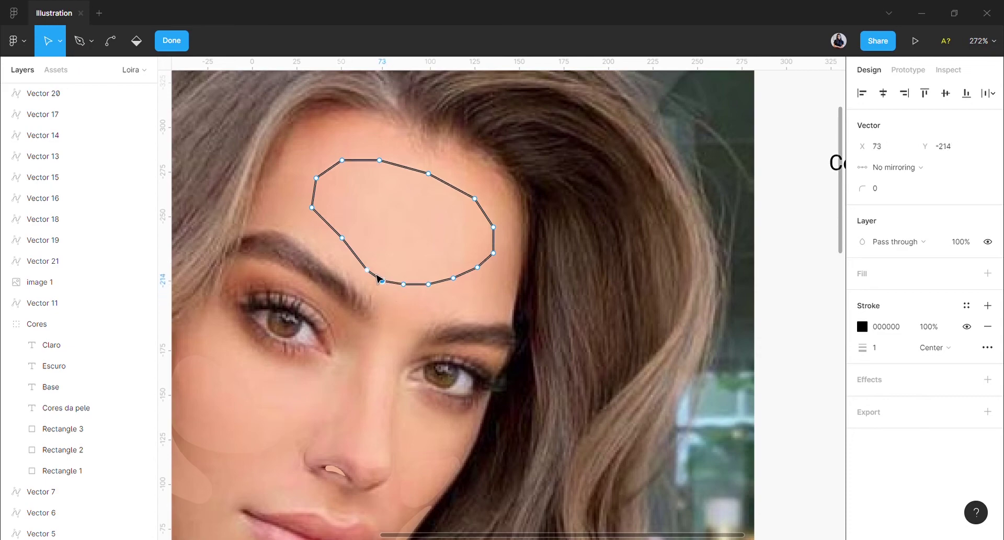
Step: Round all points of the forehead highlight with radius 300 and replace its stroke with a fill
{"action": "key", "text": "ctrl+a"}
{"action": "left_click", "coordinate": [894, 187]}
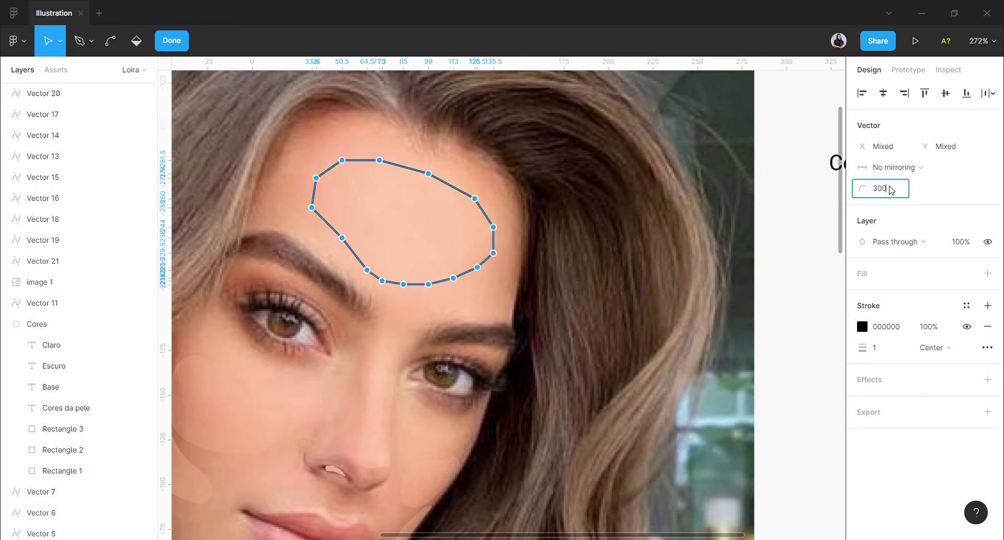
{"action": "type", "text": "300"}
{"action": "key", "text": "Return"}
{"action": "left_click", "coordinate": [988, 327]}
{"action": "left_click", "coordinate": [988, 273]}
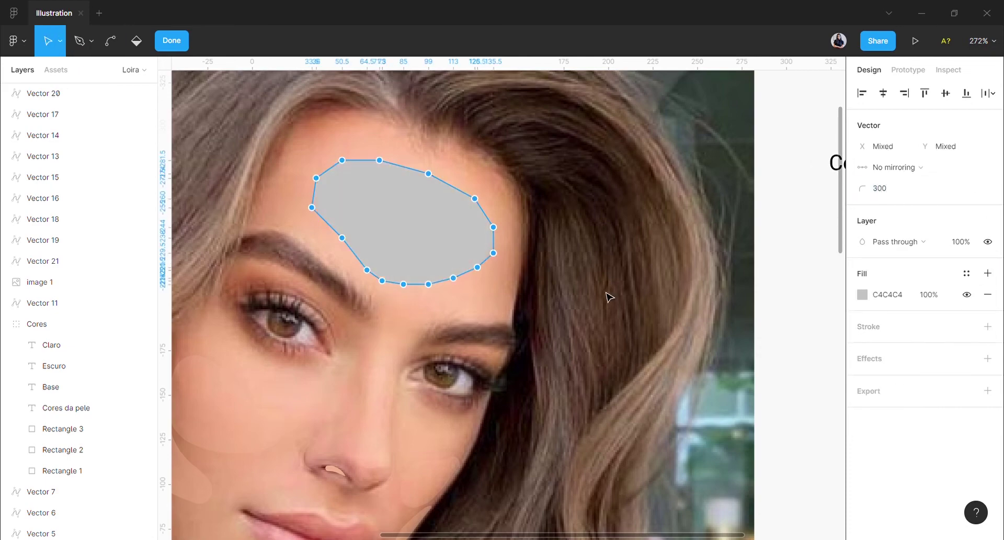
{"action": "scroll", "coordinate": [610, 297], "scroll_direction": "down", "scroll_amount": 5}
{"action": "key", "text": "Escape"}
Step: Recolour the forehead highlight FFC4A4 by sampling the Claro swatch and reduce its fill opacity
{"action": "left_click", "coordinate": [862, 273]}
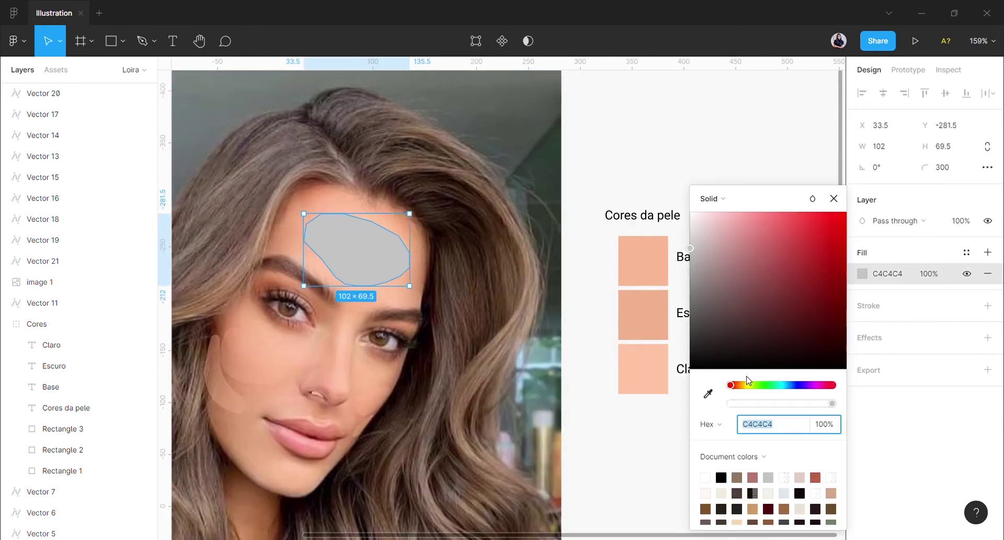
{"action": "left_click", "coordinate": [708, 393]}
{"action": "left_click", "coordinate": [651, 378]}
{"action": "left_click", "coordinate": [942, 272]}
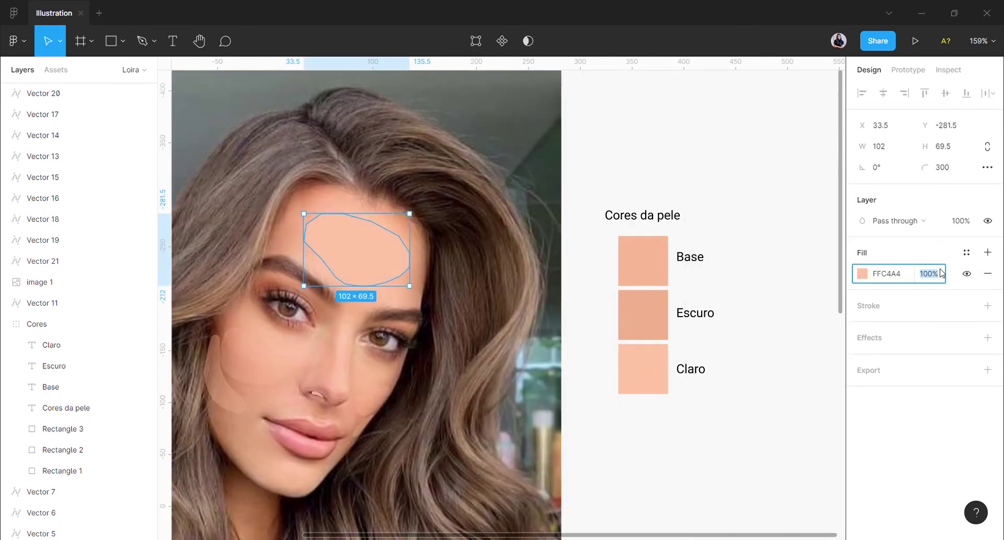
{"action": "key", "text": "Return"}
{"action": "left_click", "coordinate": [657, 202]}
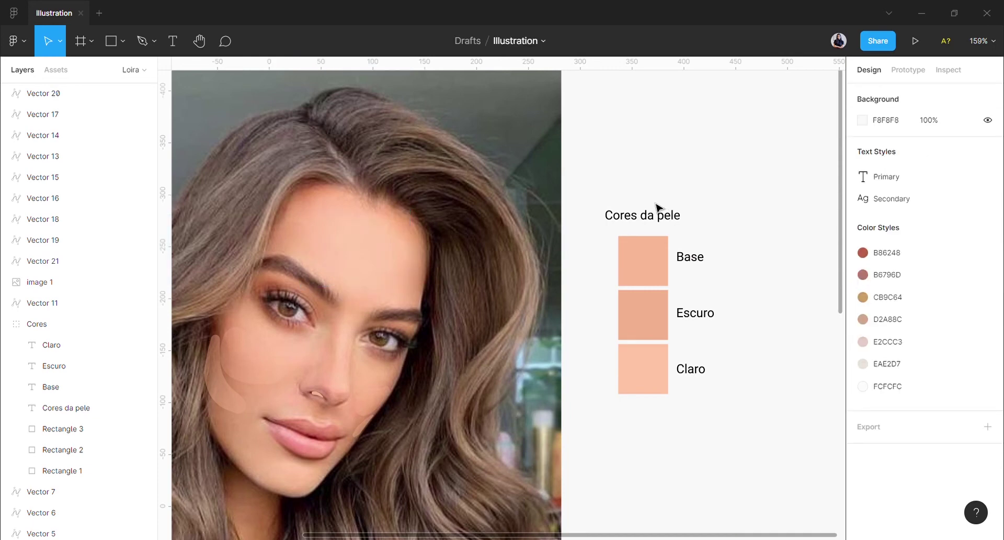
Step: Lock the reference photo and duplicate the forehead section of the face outline's points as a separate vector
{"action": "scroll", "coordinate": [349, 260], "scroll_direction": "left", "scroll_amount": 2}
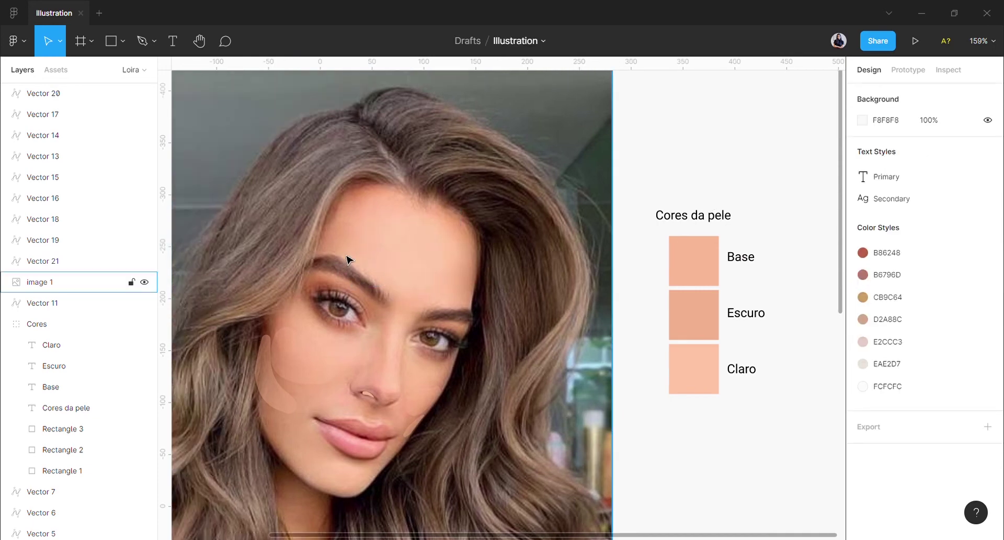
{"action": "left_click", "coordinate": [131, 285]}
{"action": "double_click", "coordinate": [370, 213]}
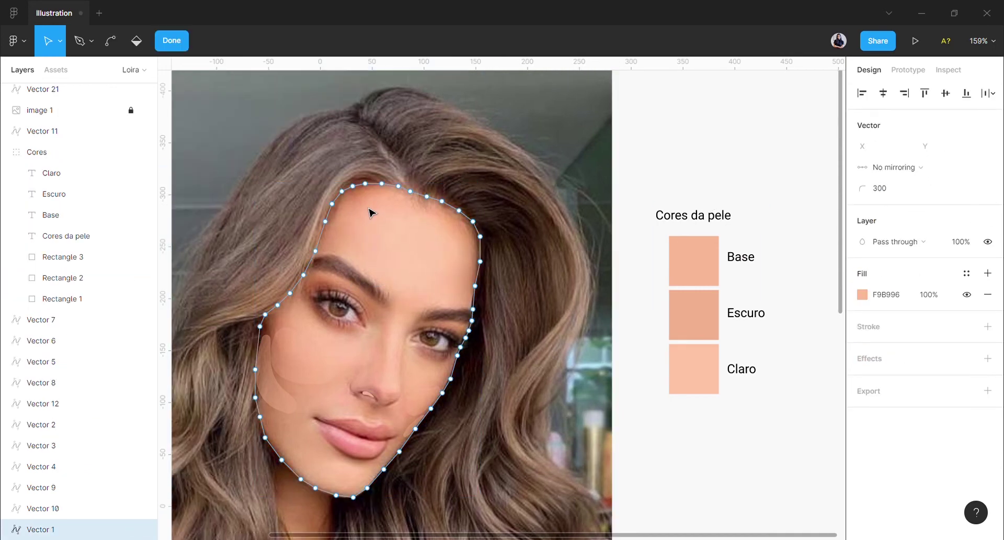
{"action": "left_click_drag", "start_coordinate": [326, 152], "coordinate": [495, 294]}
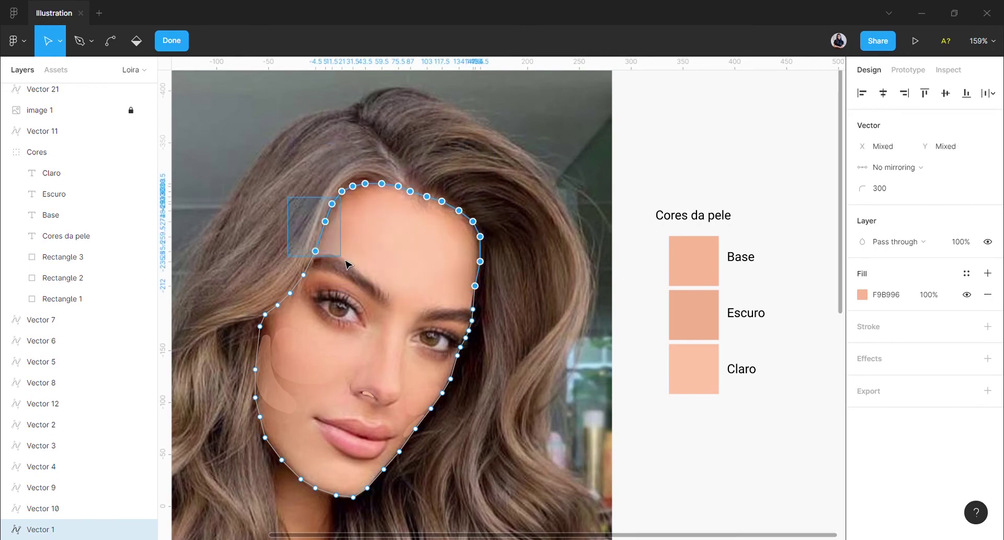
{"action": "key", "text": "ctrl+c"}
{"action": "key", "text": "Escape"}
{"action": "key", "text": "Escape"}
{"action": "key", "text": "ctrl+v"}
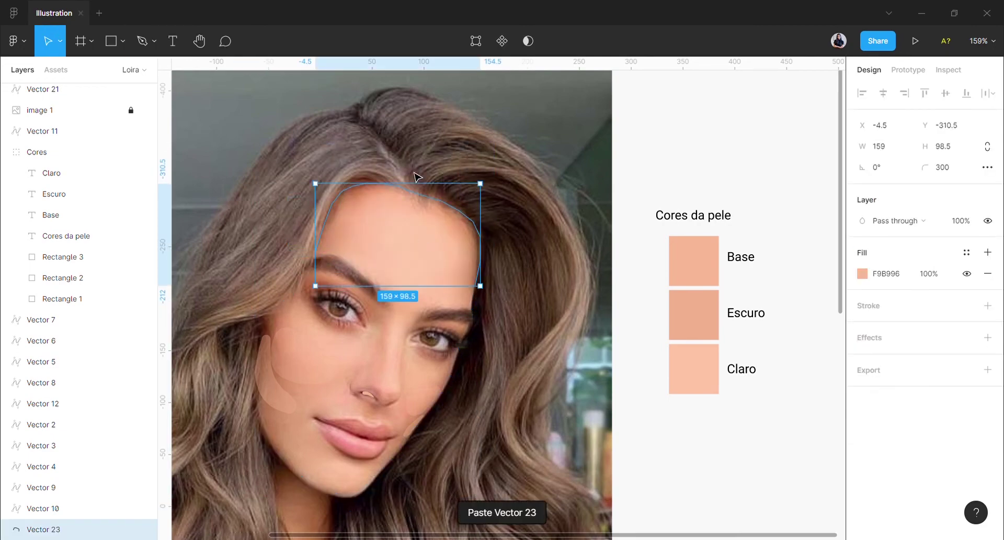
Step: Extend the duplicated forehead line with the Pen tool, tracing an inner edge just below the hairline between its two ends to close the band
{"action": "key", "text": "Return"}
{"action": "scroll", "coordinate": [316, 251], "scroll_direction": "up", "scroll_amount": 5}
{"action": "key", "text": "p"}
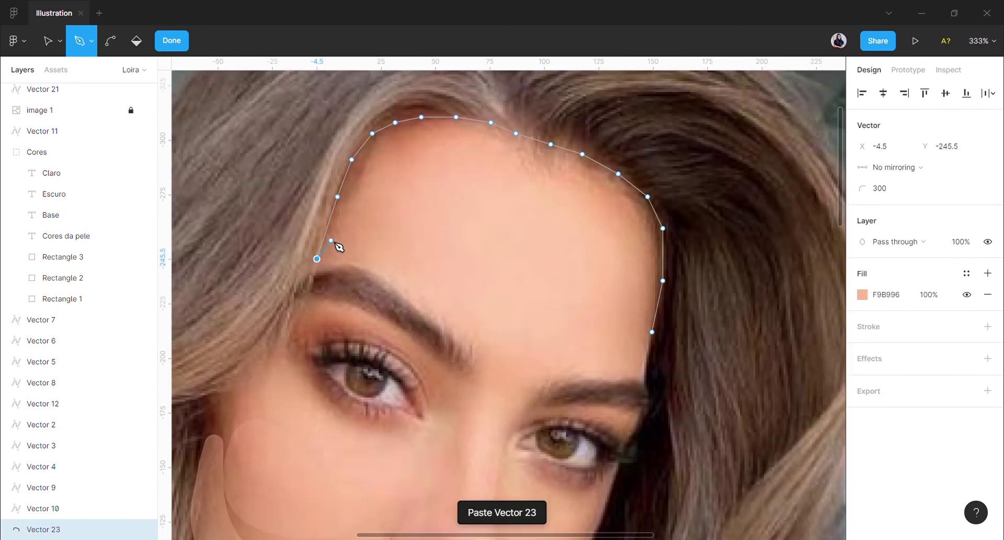
{"action": "left_click", "coordinate": [332, 236]}
{"action": "left_click", "coordinate": [359, 201]}
{"action": "left_click", "coordinate": [383, 173]}
{"action": "left_click", "coordinate": [414, 153]}
{"action": "left_click", "coordinate": [468, 150]}
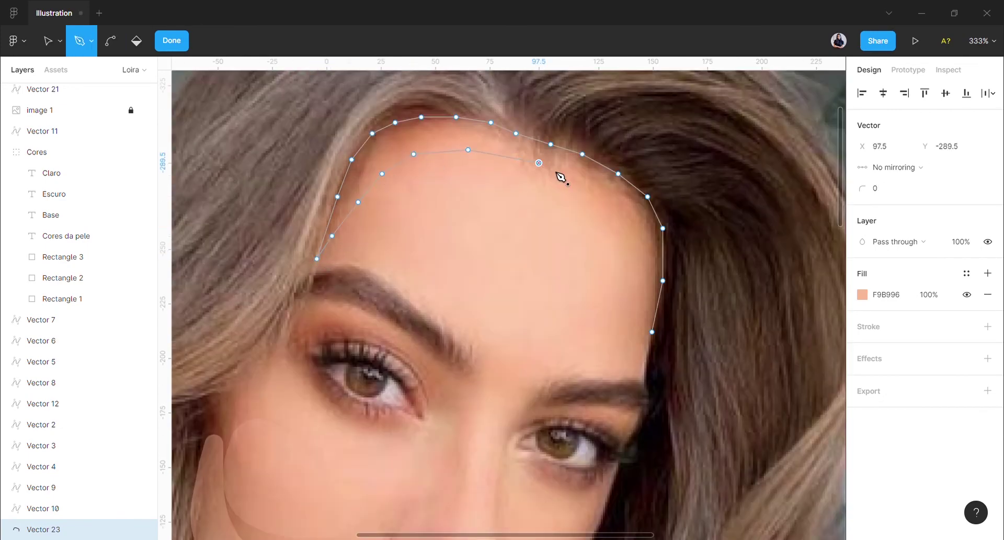
{"action": "left_click", "coordinate": [539, 162]}
{"action": "left_click", "coordinate": [610, 187]}
{"action": "left_click", "coordinate": [638, 223]}
{"action": "left_click", "coordinate": [647, 252]}
{"action": "left_click", "coordinate": [647, 272]}
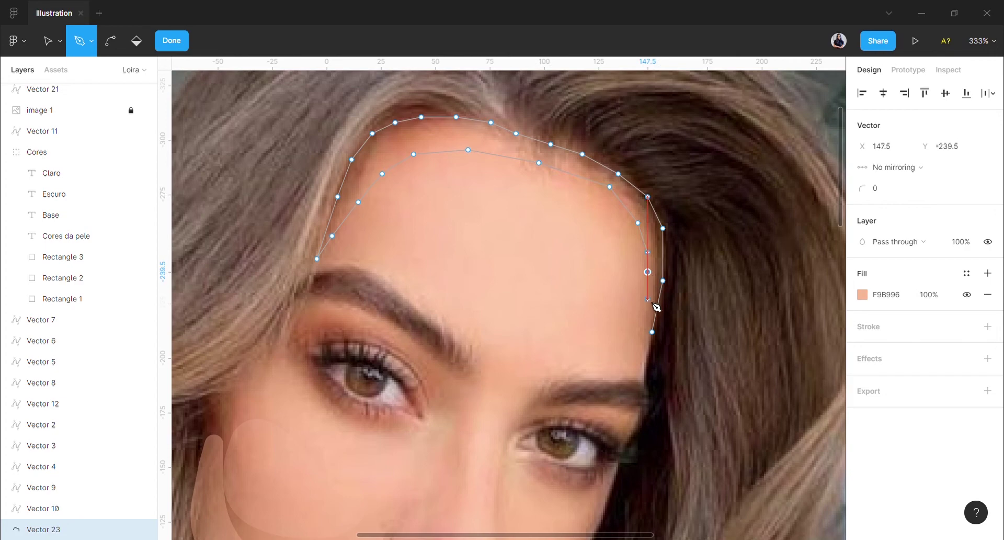
{"action": "left_click", "coordinate": [648, 303]}
{"action": "left_click", "coordinate": [652, 332]}
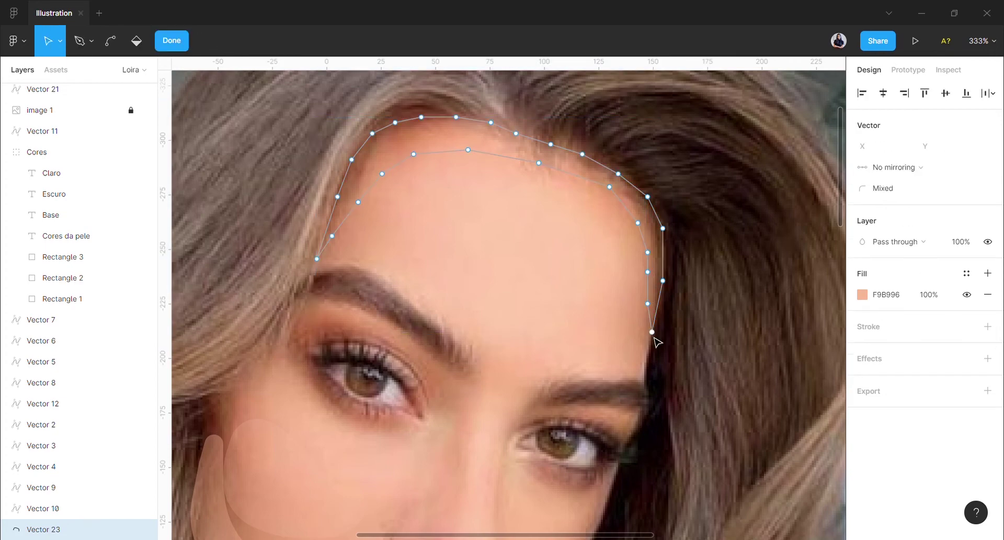
Step: Round all points of the forehead band with radius 300, then set its two end points to radius 0
{"action": "key", "text": "ctrl+a"}
{"action": "left_click", "coordinate": [907, 192]}
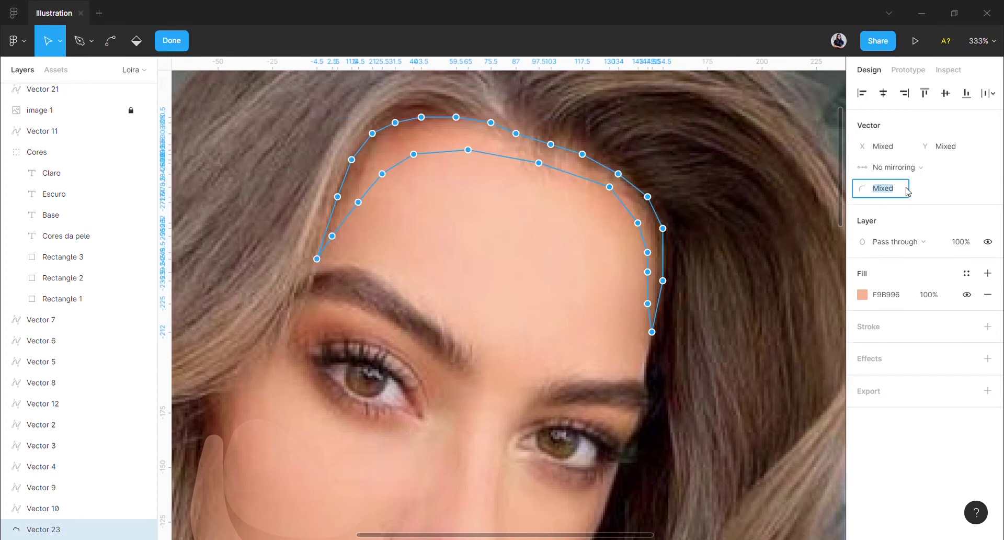
{"action": "left_click_drag", "start_coordinate": [683, 367], "coordinate": [648, 327]}
{"action": "left_click", "coordinate": [317, 258], "text": "shift"}
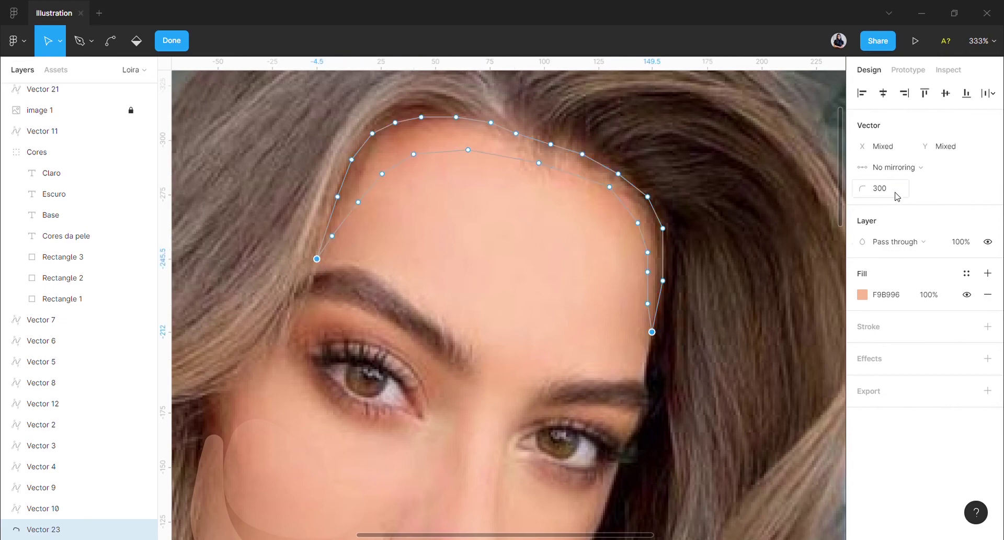
Step: Recolour the forehead band F3B18D by sampling the Escuro swatch and set its fill opacity to 20%
{"action": "scroll", "coordinate": [647, 336], "scroll_direction": "down", "scroll_amount": 5}
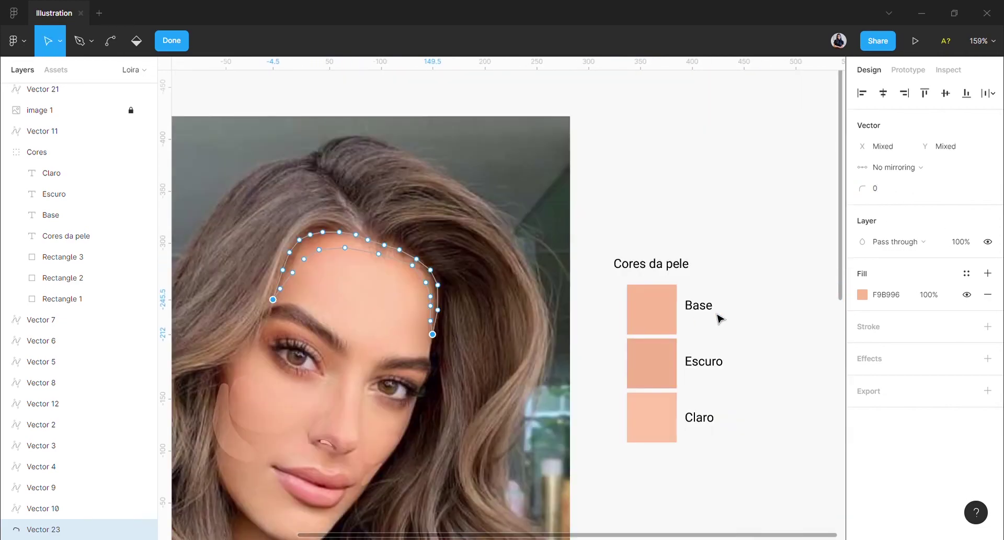
{"action": "left_click", "coordinate": [862, 294]}
{"action": "left_click", "coordinate": [708, 392]}
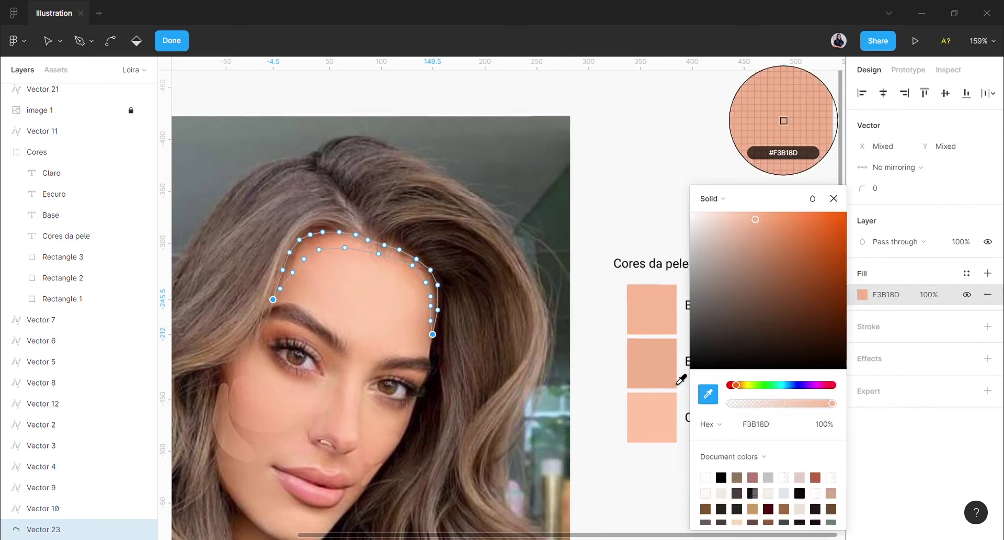
{"action": "left_click", "coordinate": [674, 369]}
{"action": "left_click", "coordinate": [937, 296]}
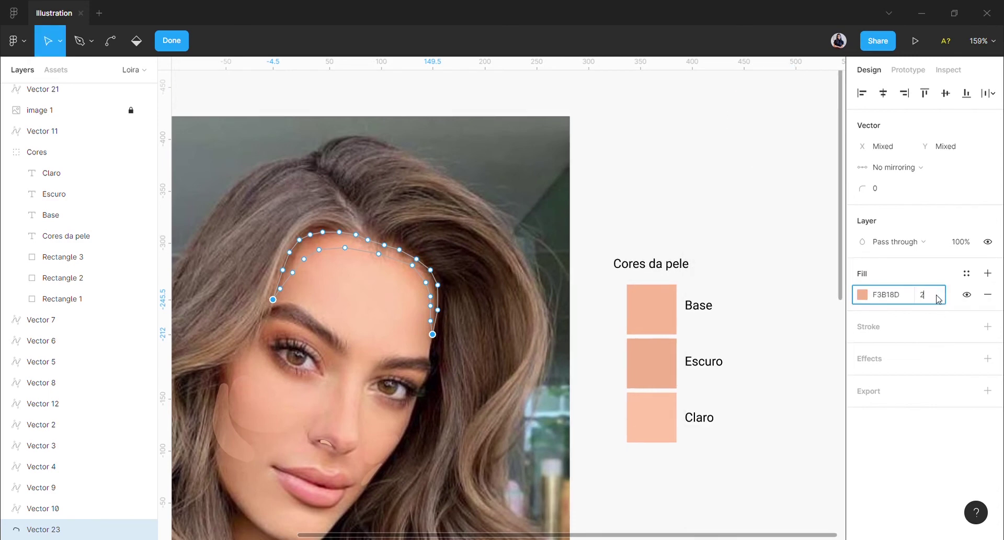
Step: Finish editing the forehead band, hiding the reference photo to examine the face shading and showing it again
{"action": "scroll", "coordinate": [498, 310], "scroll_direction": "down", "scroll_amount": 3}
{"action": "scroll", "coordinate": [679, 390], "scroll_direction": "left", "scroll_amount": 2}
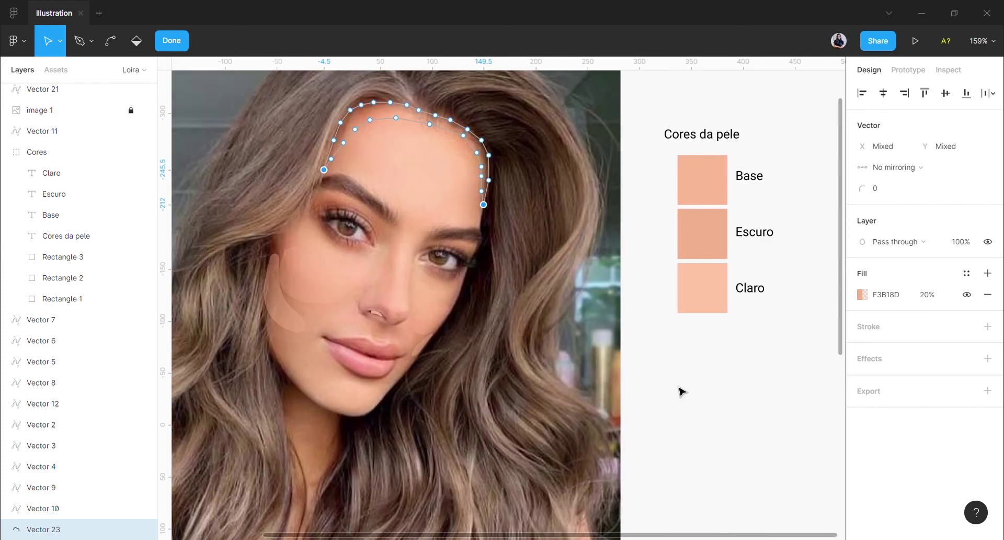
{"action": "left_click", "coordinate": [679, 390]}
{"action": "left_click", "coordinate": [144, 110]}
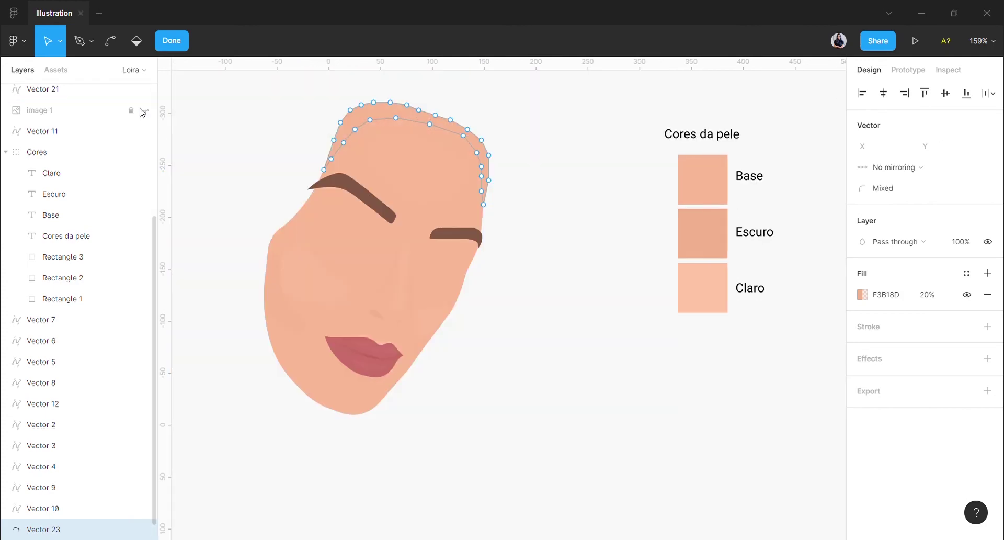
{"action": "left_click", "coordinate": [287, 195]}
{"action": "scroll", "coordinate": [286, 195], "scroll_direction": "left", "scroll_amount": 2}
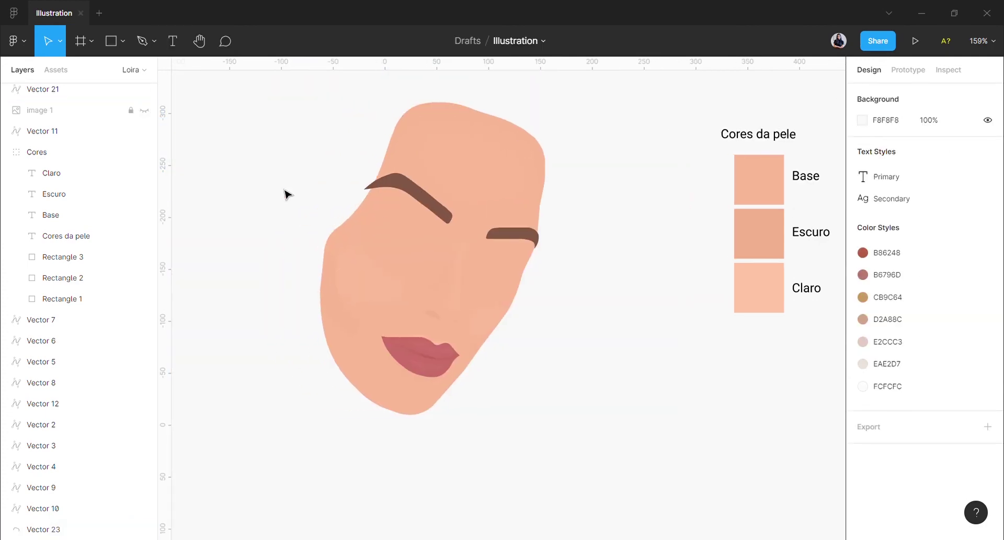
{"action": "left_click", "coordinate": [144, 109]}
{"action": "scroll", "coordinate": [331, 280], "scroll_direction": "down", "scroll_amount": 2}
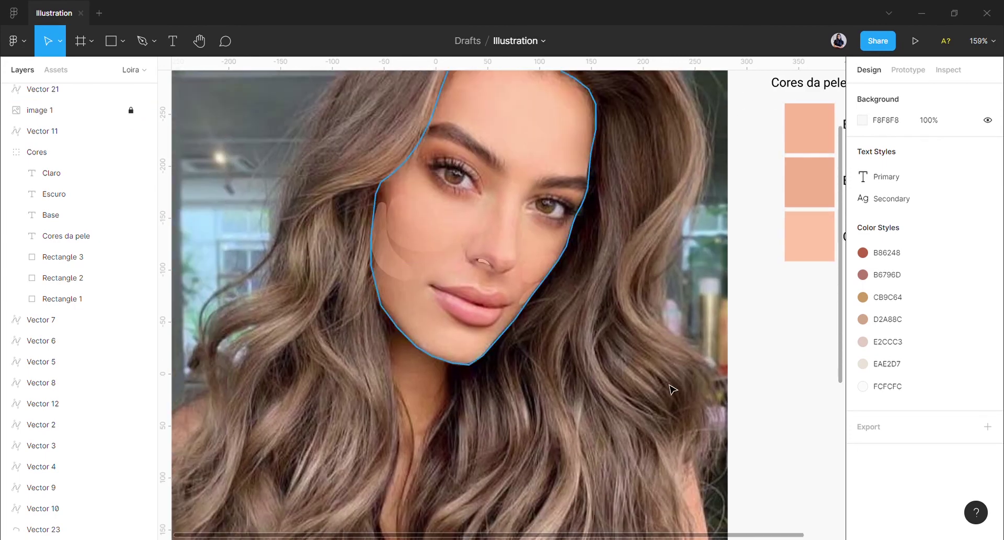
Step: Start a new Pen outline at the left edge of the jaw and trace it down the neck to about X -117, Y 1
{"action": "scroll", "coordinate": [770, 387], "scroll_direction": "down", "scroll_amount": 2}
{"action": "scroll", "coordinate": [770, 387], "scroll_direction": "down", "scroll_amount": 3}
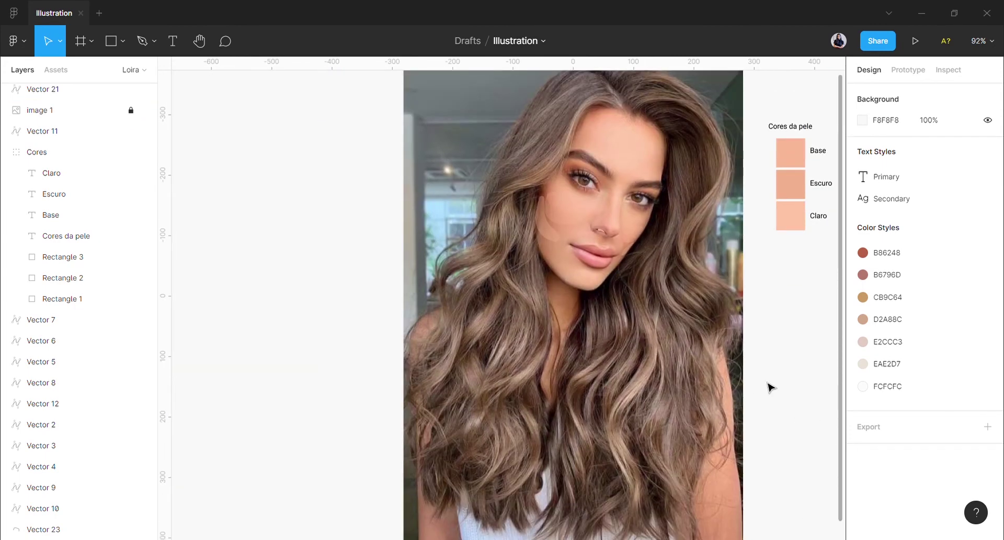
{"action": "key", "text": "p"}
{"action": "scroll", "coordinate": [544, 291], "scroll_direction": "up", "scroll_amount": 5}
{"action": "left_click", "coordinate": [525, 184]}
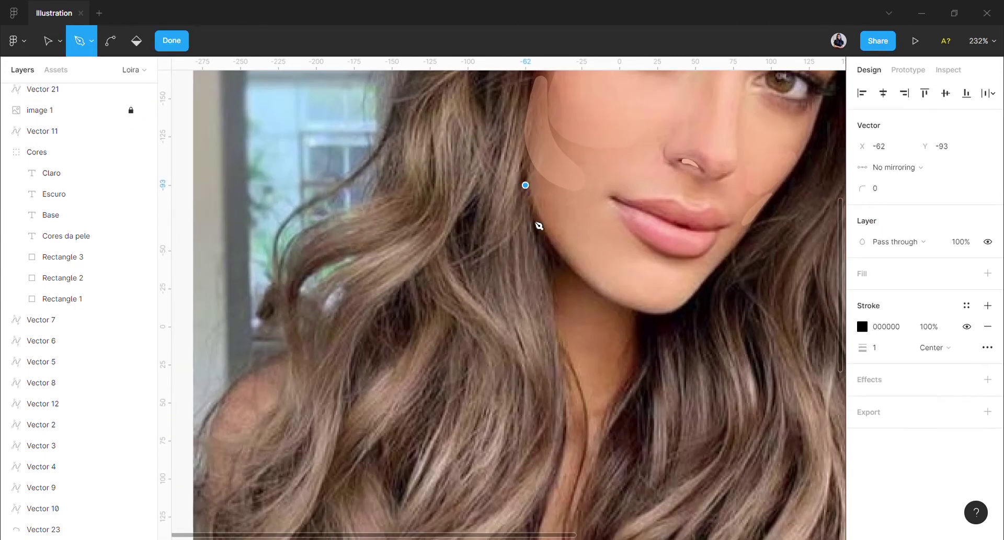
{"action": "left_click", "coordinate": [514, 258]}
{"action": "left_click", "coordinate": [486, 298]}
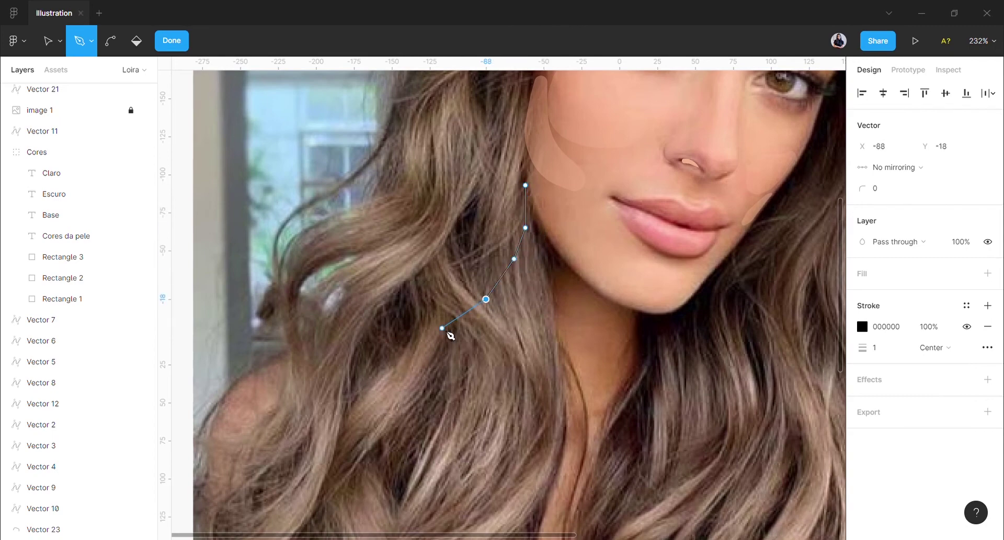
{"action": "scroll", "coordinate": [447, 332], "scroll_direction": "down", "scroll_amount": 6}
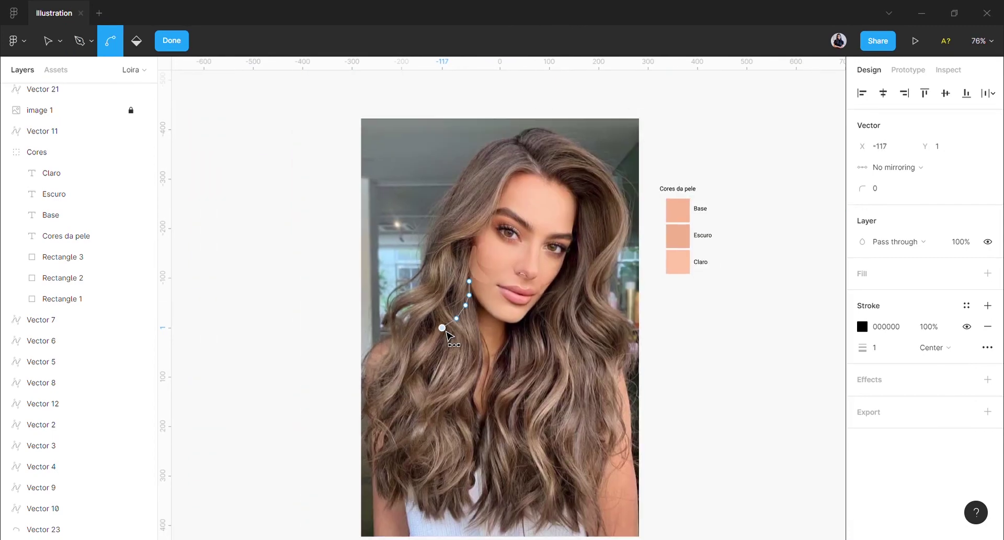
Step: Continue the body outline along the left shoulder, around the upper arm and down the arm to Y 307
{"action": "scroll", "coordinate": [447, 333], "scroll_direction": "up", "scroll_amount": 3}
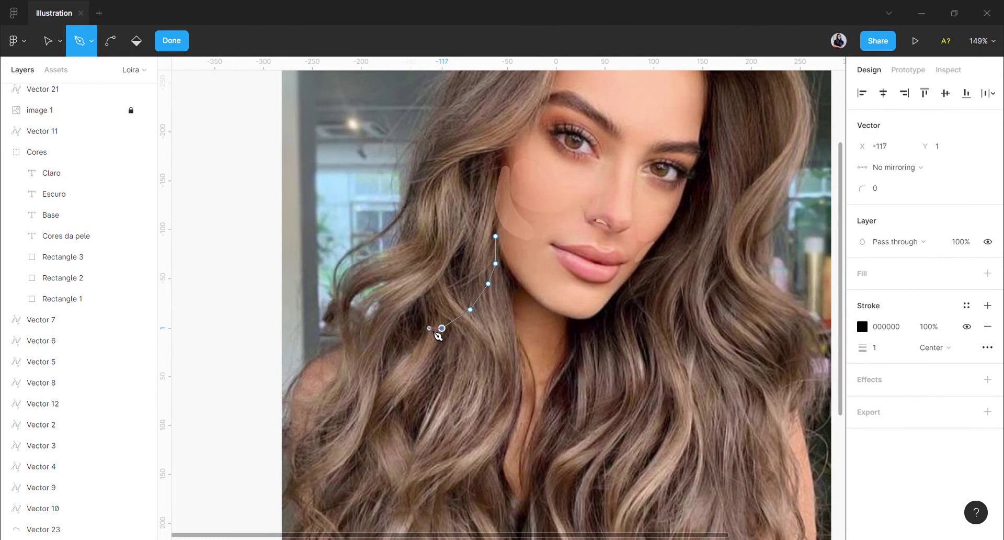
{"action": "left_click", "coordinate": [418, 331]}
{"action": "left_click", "coordinate": [367, 339]}
{"action": "left_click", "coordinate": [334, 346]}
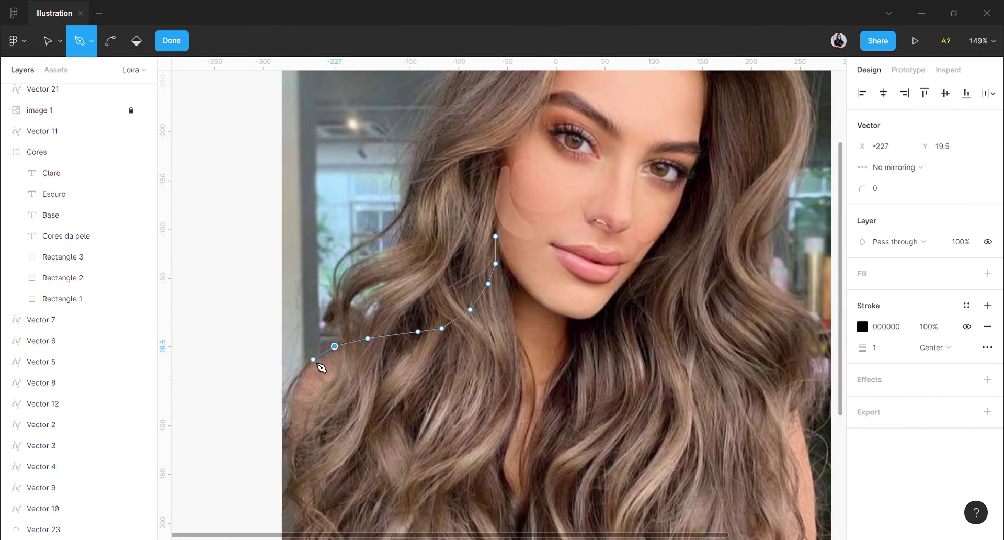
{"action": "left_click", "coordinate": [312, 360]}
{"action": "left_click", "coordinate": [304, 371]}
{"action": "left_click", "coordinate": [296, 384]}
{"action": "scroll", "coordinate": [298, 366], "scroll_direction": "down", "scroll_amount": 2}
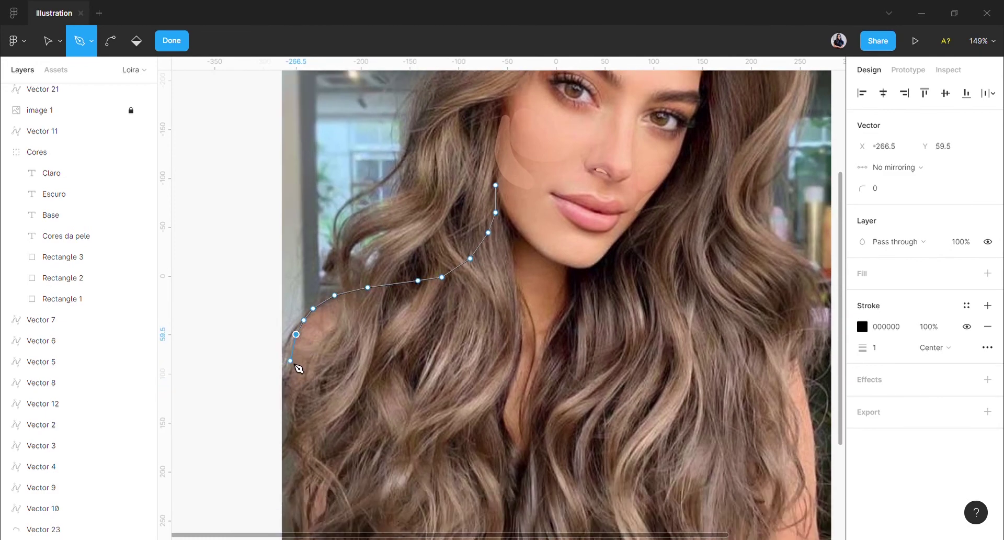
{"action": "left_click", "coordinate": [290, 360]}
{"action": "scroll", "coordinate": [293, 363], "scroll_direction": "down", "scroll_amount": 8}
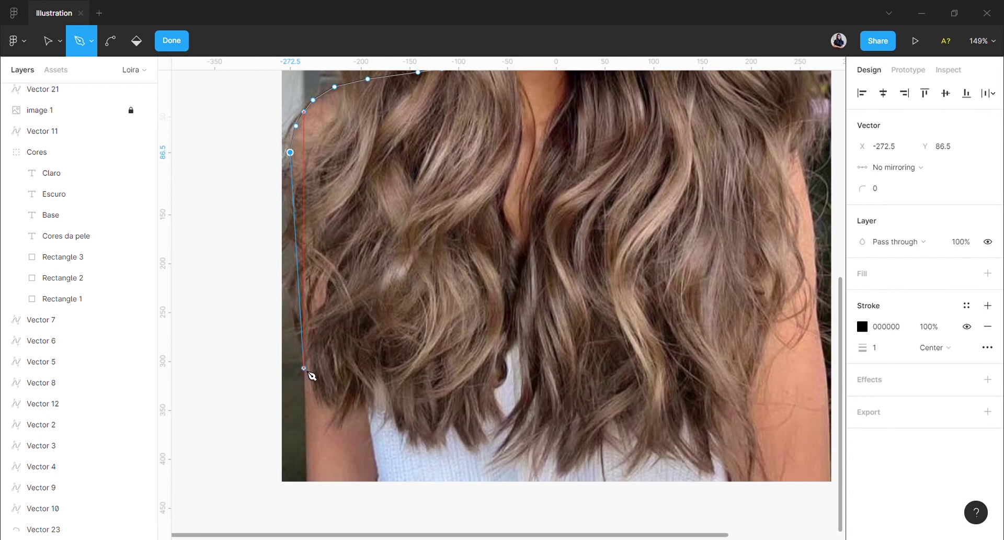
{"action": "left_click", "coordinate": [303, 368]}
Step: Draw a straight lower edge at Y 307 across to the opposite arm and trace the outline up that arm's outer edge
{"action": "scroll", "coordinate": [312, 375], "scroll_direction": "up", "scroll_amount": 5}
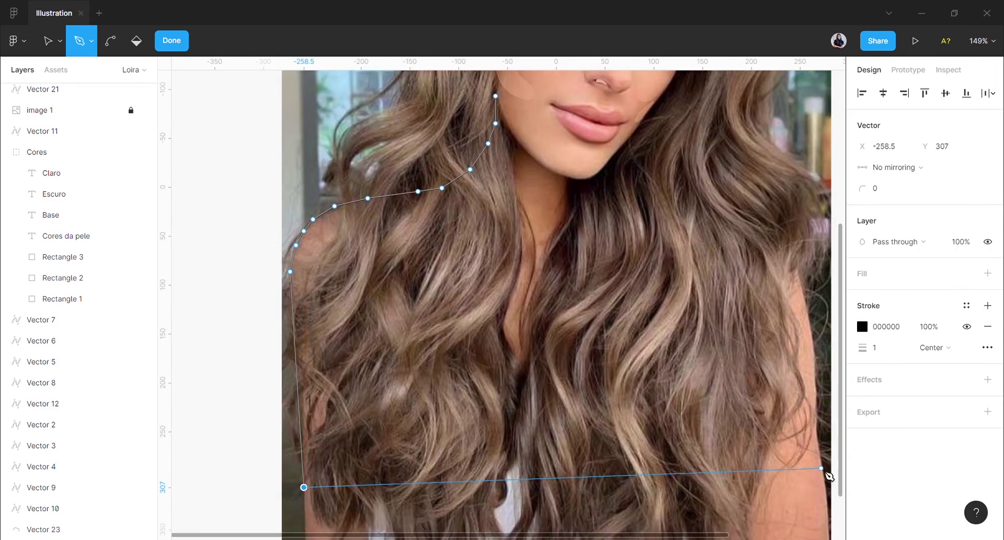
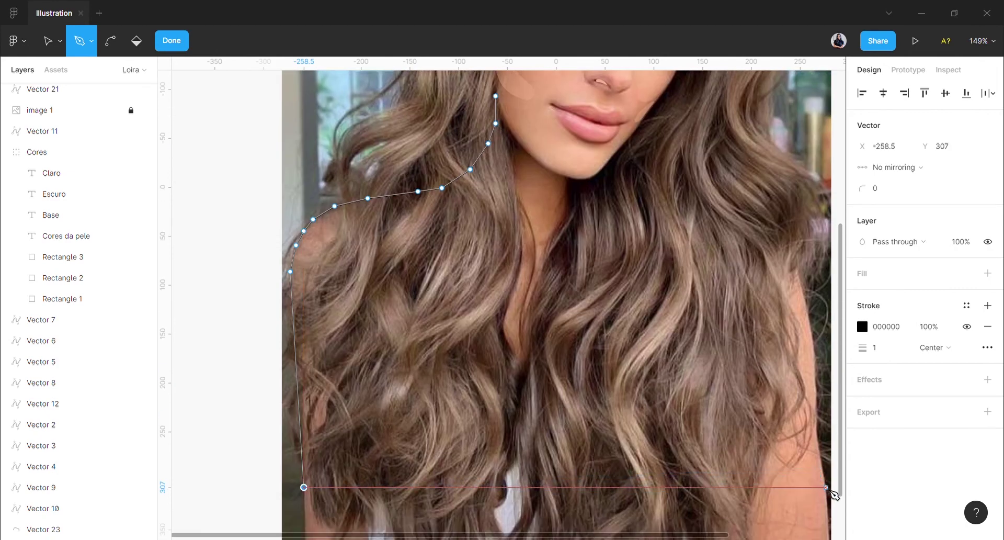
{"action": "left_click", "coordinate": [826, 487]}
{"action": "left_click", "coordinate": [768, 452]}
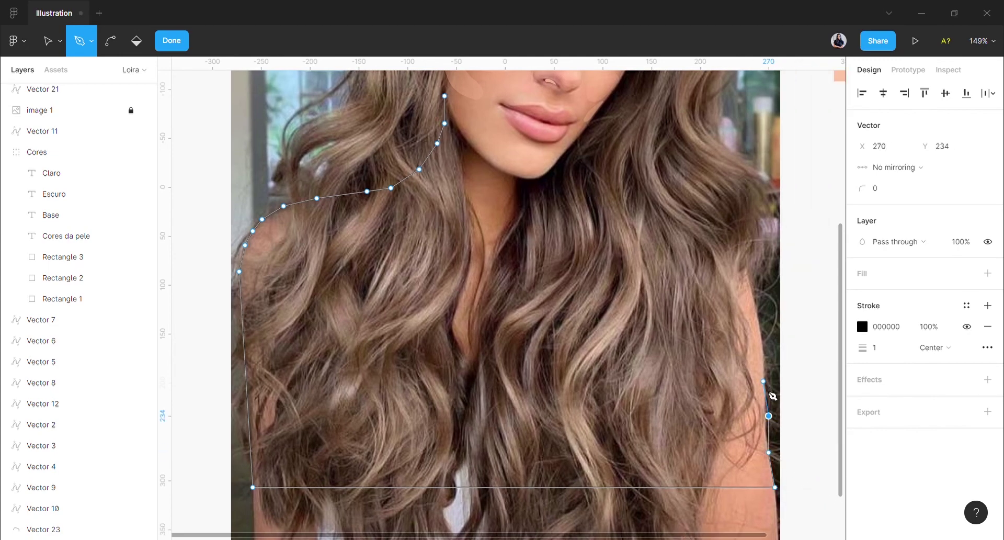
{"action": "key", "text": "ctrl+z"}
{"action": "left_click", "coordinate": [763, 412]}
{"action": "scroll", "coordinate": [772, 370], "scroll_direction": "up", "scroll_amount": 2}
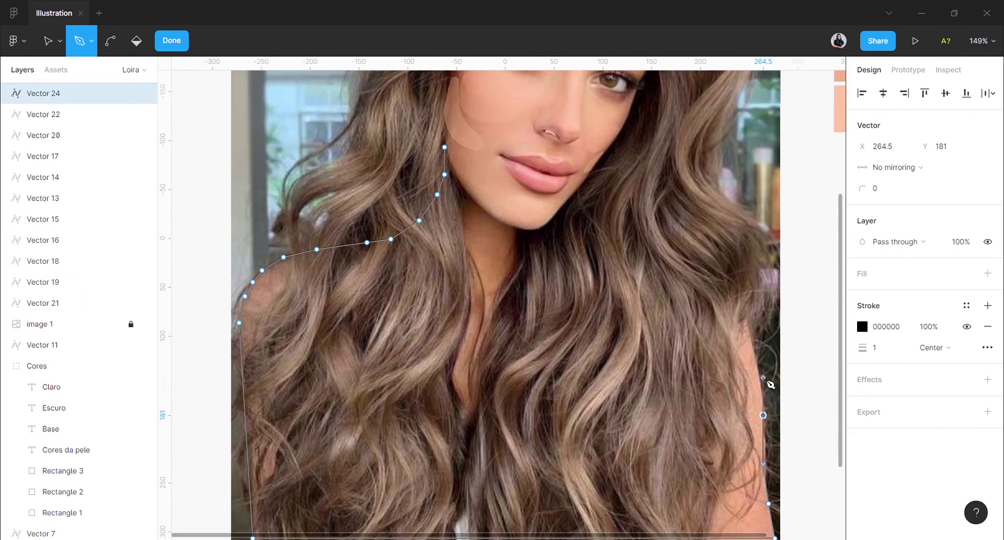
{"action": "scroll", "coordinate": [764, 372], "scroll_direction": "up", "scroll_amount": 2}
{"action": "left_click", "coordinate": [756, 364]}
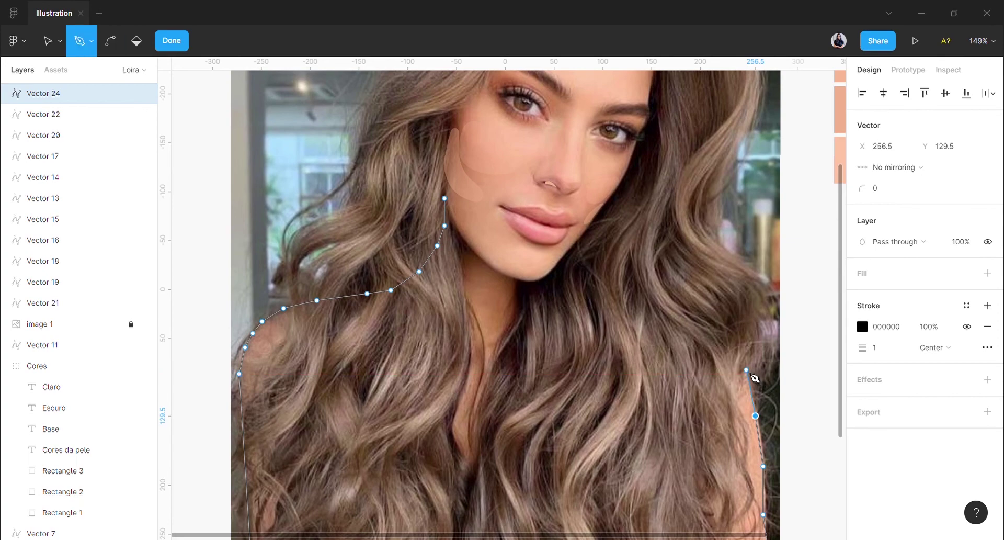
{"action": "left_click", "coordinate": [745, 369]}
Step: Trace the body outline around the curve of the right shoulder, replacing the misplaced point at its top
{"action": "left_click", "coordinate": [731, 337]}
{"action": "left_click", "coordinate": [715, 308]}
{"action": "key", "text": "ctrl+z"}
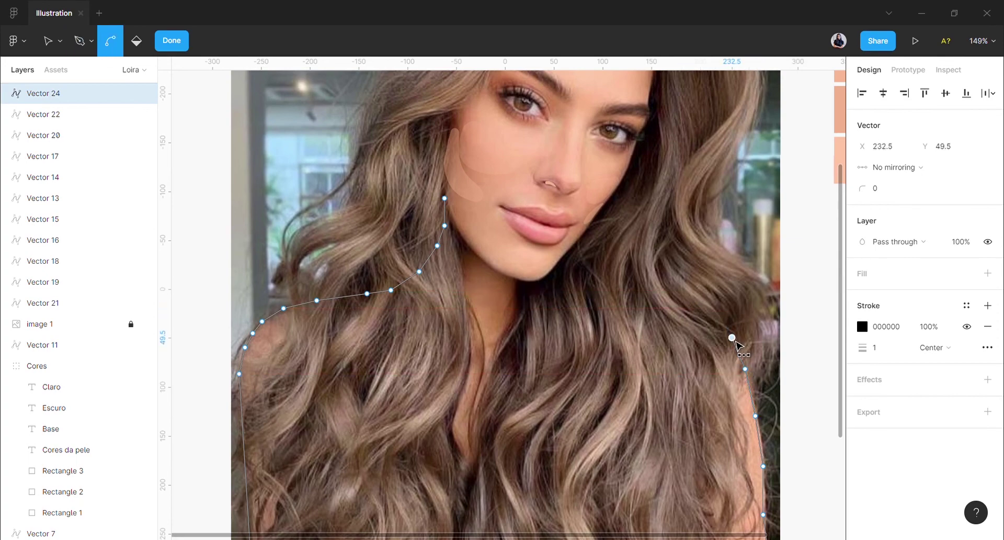
{"action": "left_click", "coordinate": [720, 321]}
{"action": "left_click", "coordinate": [697, 312]}
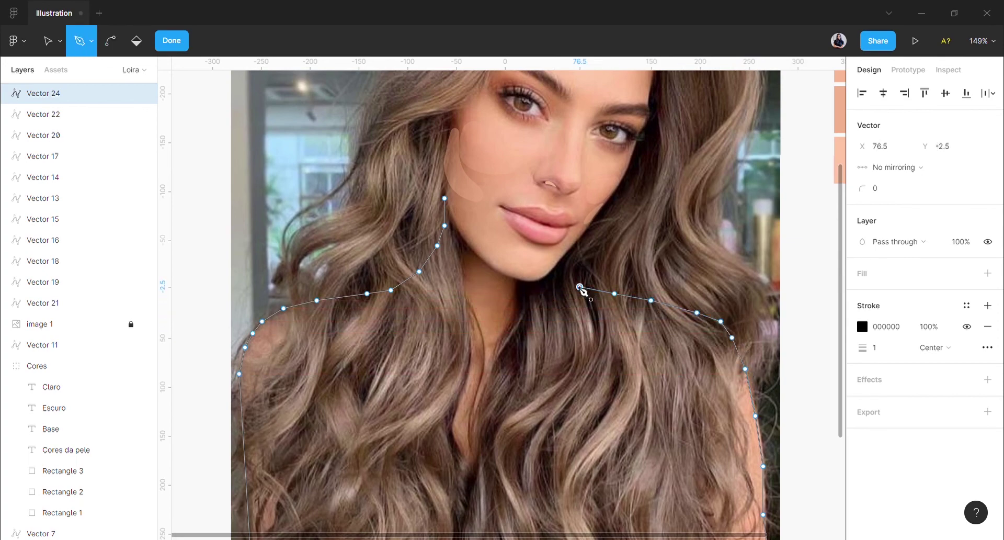
{"action": "left_click", "coordinate": [574, 262]}
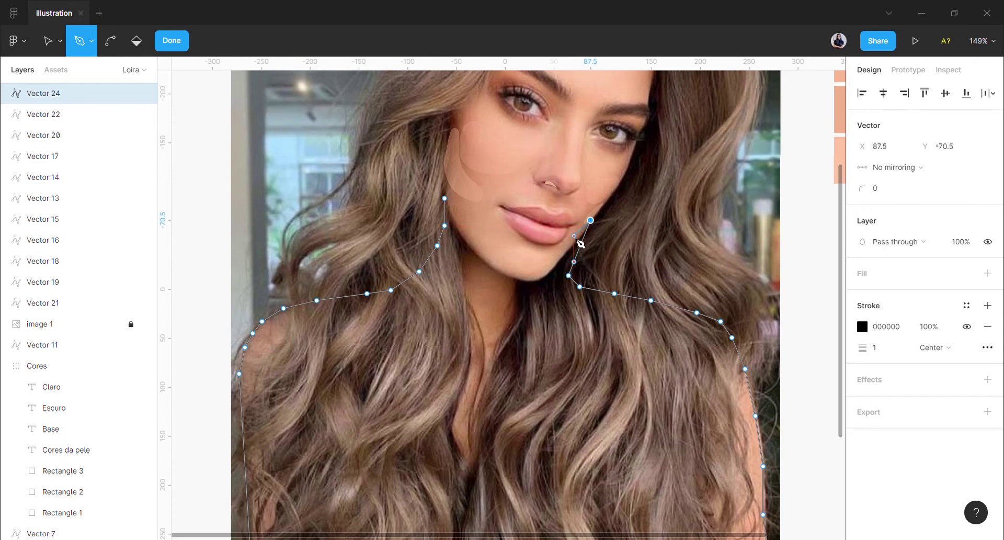
{"action": "key", "text": "ctrl+z"}
{"action": "key", "text": "ctrl+z"}
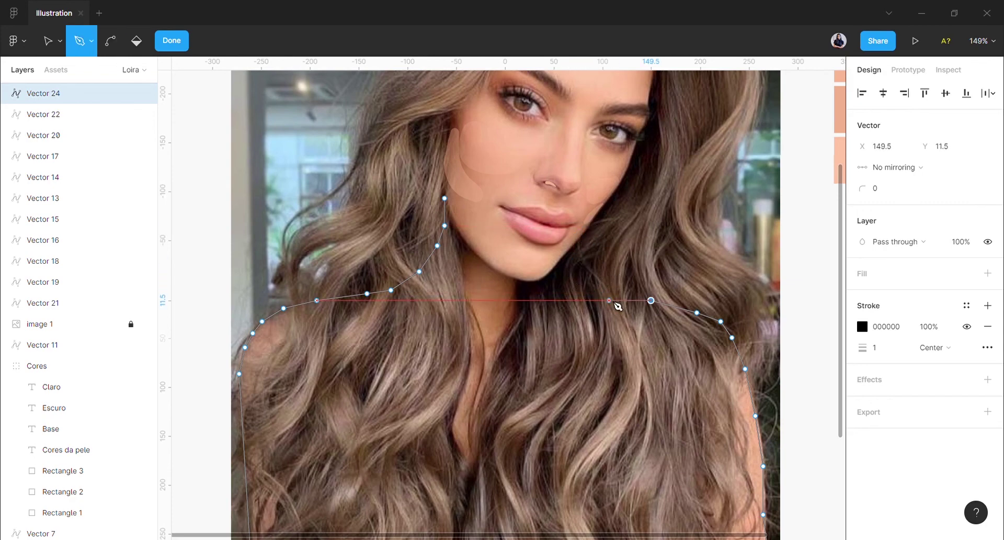
{"action": "key", "text": "ctrl+z"}
Step: Trace the right shoulder's upper edge inward at about Y 19.5 and curve it up into the base of the neck
{"action": "left_click", "coordinate": [671, 311]}
{"action": "left_click", "coordinate": [627, 310]}
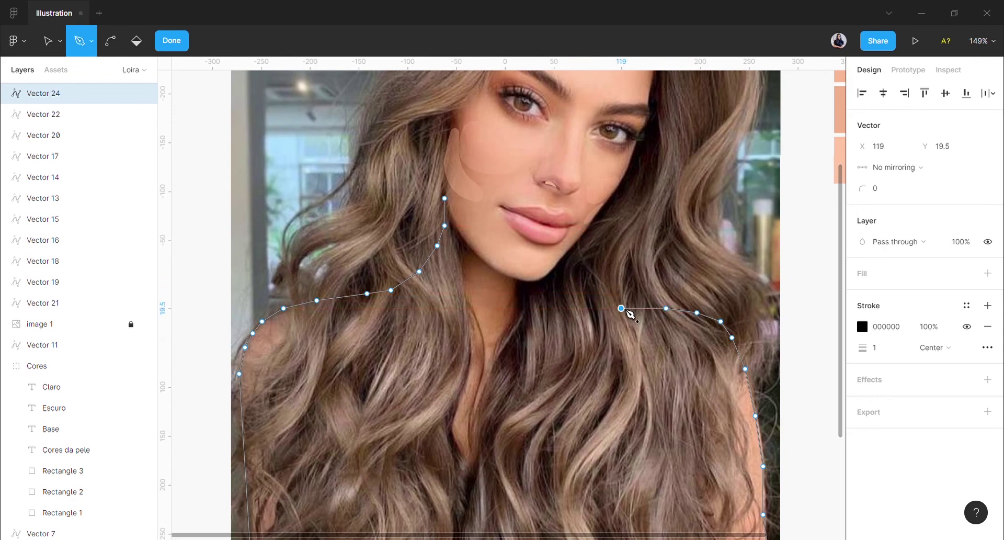
{"action": "key", "text": "ctrl+z"}
{"action": "left_click", "coordinate": [597, 308]}
{"action": "left_click", "coordinate": [578, 300]}
{"action": "left_click", "coordinate": [570, 279]}
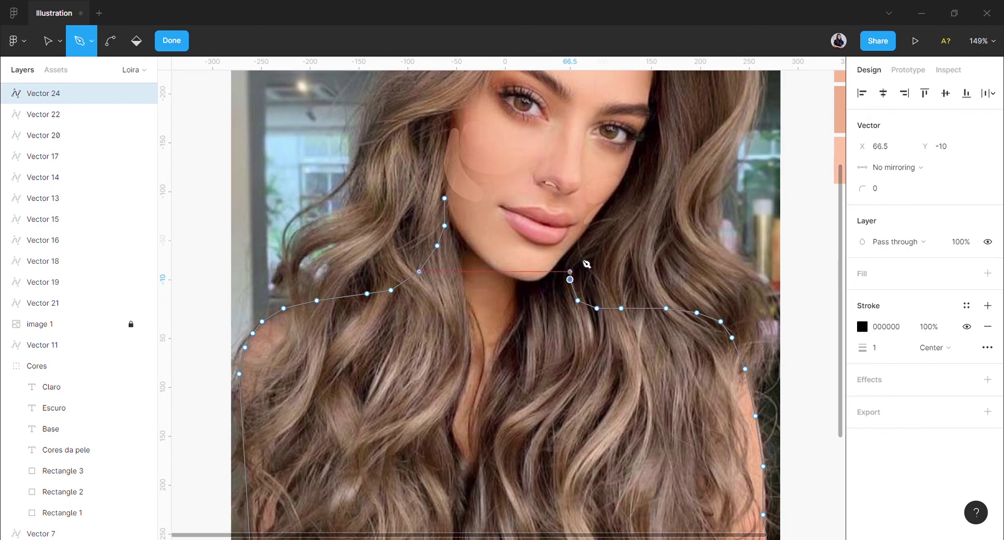
Step: Undo the last neck points and retrace the right side of the neck with a gentler curve up to the jaw
{"action": "left_click", "coordinate": [577, 255]}
{"action": "key", "text": "ctrl+z"}
{"action": "key", "text": "ctrl+z"}
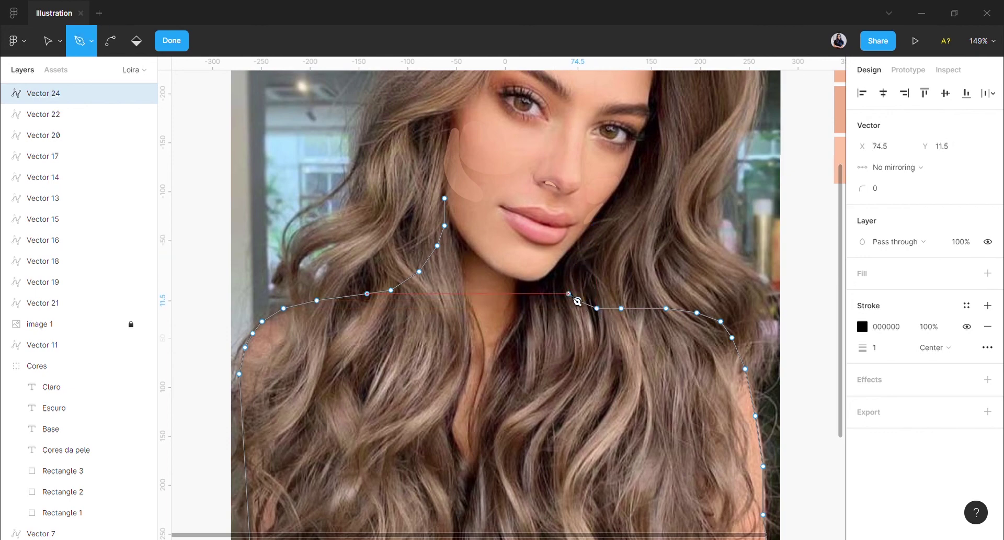
{"action": "left_click", "coordinate": [570, 264]}
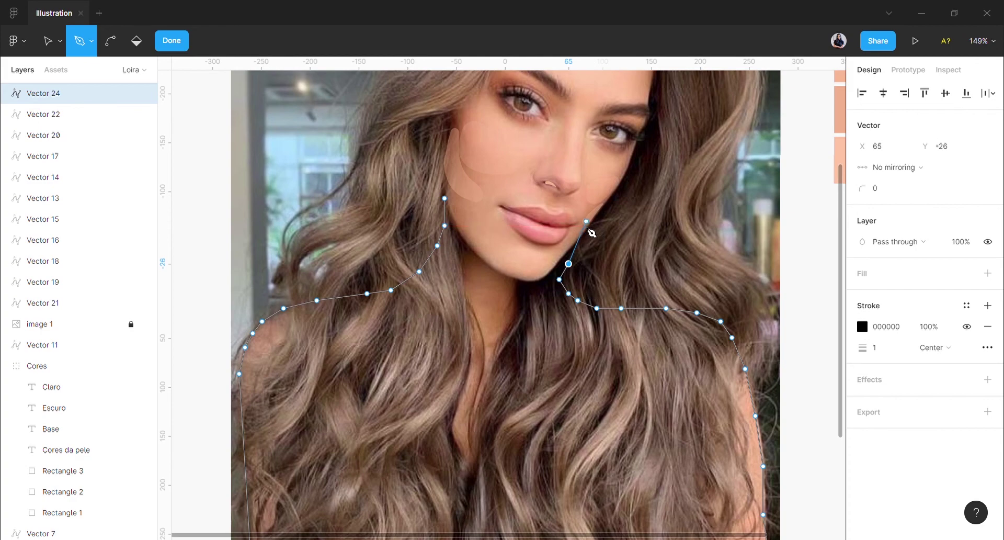
{"action": "key", "text": "ctrl+z"}
Step: Trace the top of the body outline along the jaw and beneath the lips, closing it at the neck's starting point
{"action": "left_click", "coordinate": [585, 225]}
{"action": "left_click", "coordinate": [568, 246]}
{"action": "left_click", "coordinate": [528, 253]}
{"action": "left_click", "coordinate": [490, 236]}
{"action": "left_click", "coordinate": [458, 211]}
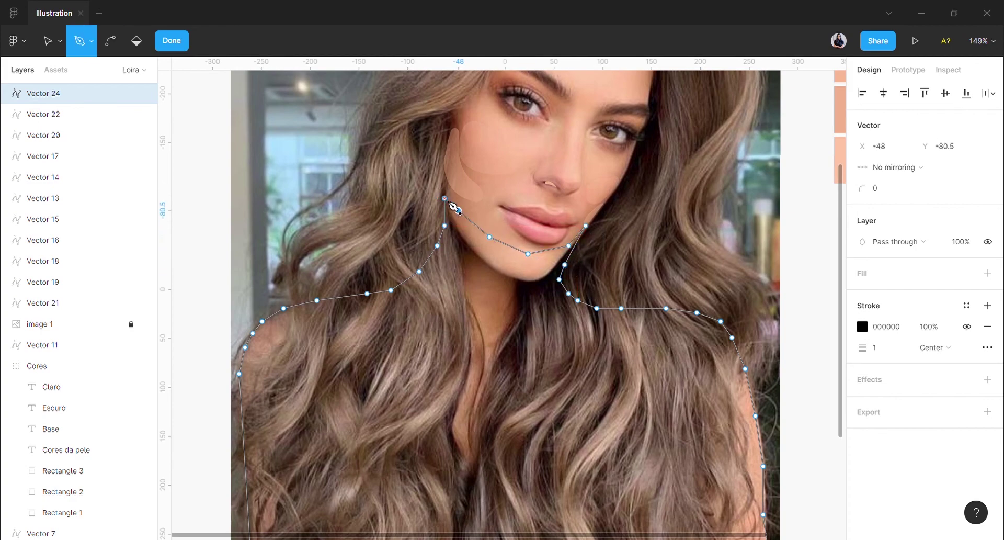
{"action": "scroll", "coordinate": [447, 200], "scroll_direction": "down", "scroll_amount": 2}
{"action": "left_click", "coordinate": [445, 199]}
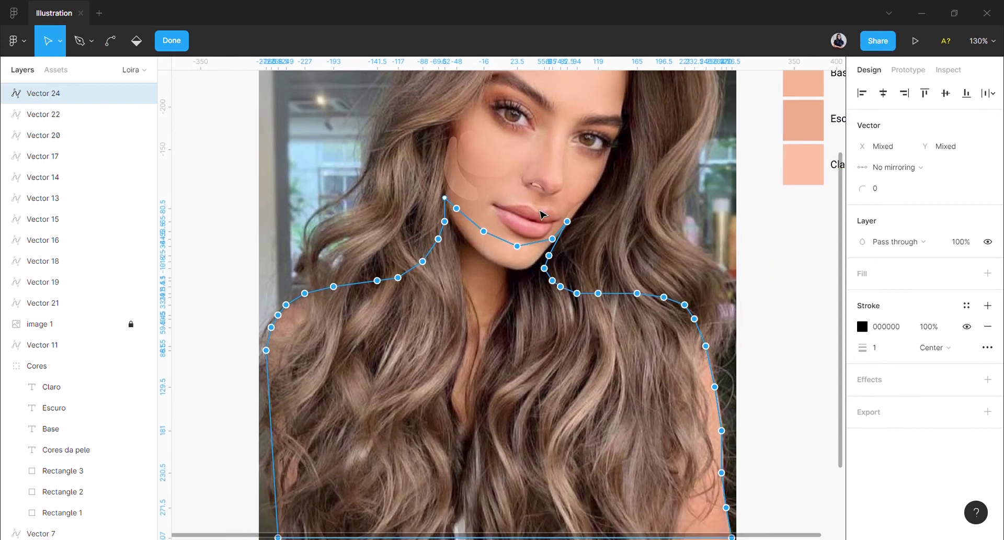
Step: Round the body outline's points, except its sharp end corners, with a radius of 300 and replace its stroke with a solid fill
{"action": "scroll", "coordinate": [522, 294], "scroll_direction": "down", "scroll_amount": 4}
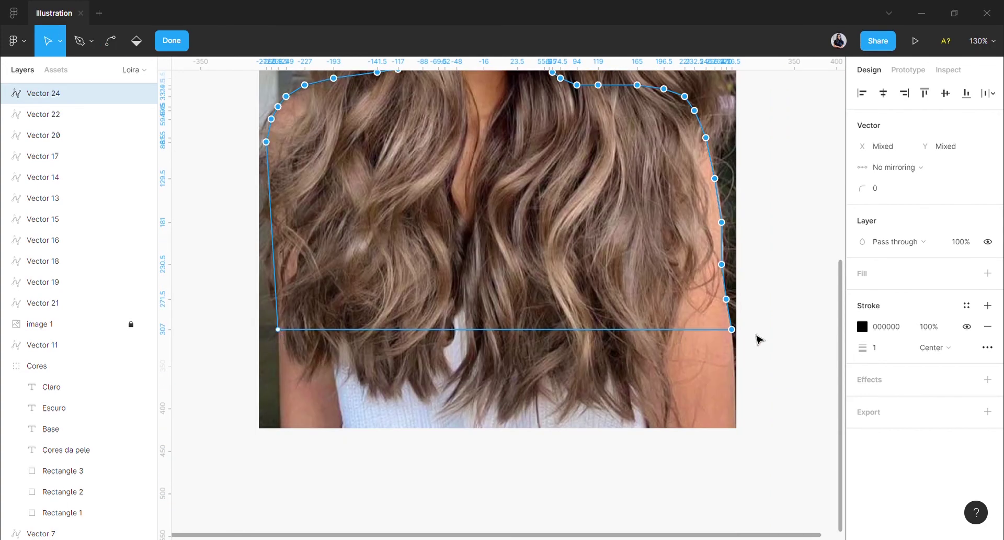
{"action": "scroll", "coordinate": [741, 336], "scroll_direction": "up", "scroll_amount": 2}
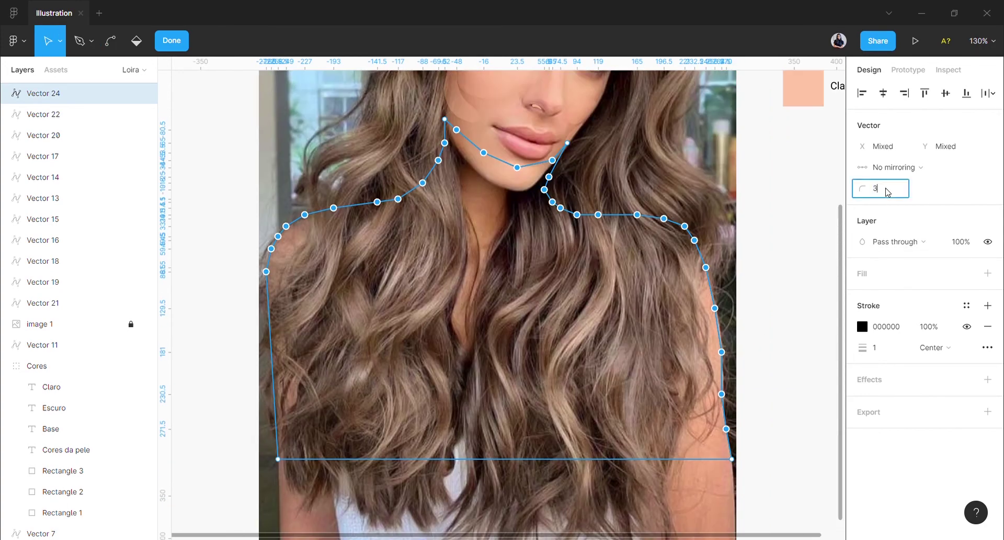
{"action": "left_click", "coordinate": [988, 326]}
{"action": "left_click", "coordinate": [987, 273]}
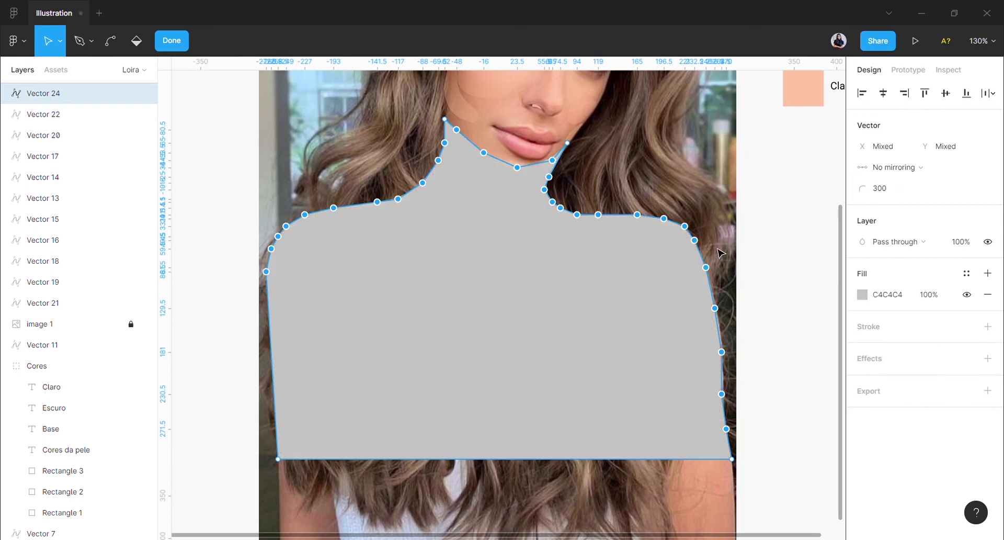
{"action": "key", "text": "Escape"}
{"action": "scroll", "coordinate": [730, 247], "scroll_direction": "right", "scroll_amount": 2}
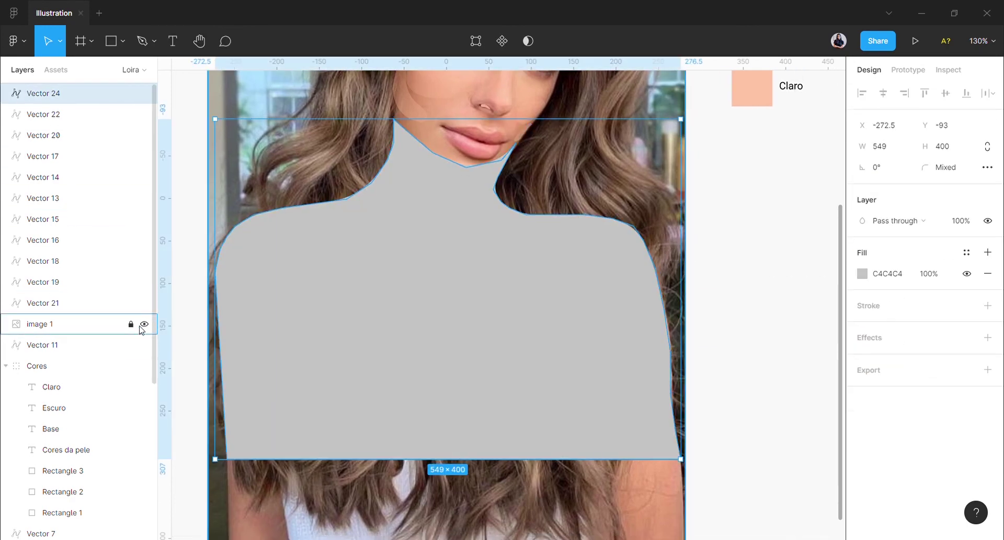
Step: Hide the reference image and shift the left neck points about 3 units inward to line up with the face
{"action": "left_click", "coordinate": [145, 324]}
{"action": "scroll", "coordinate": [459, 164], "scroll_direction": "up", "scroll_amount": 4}
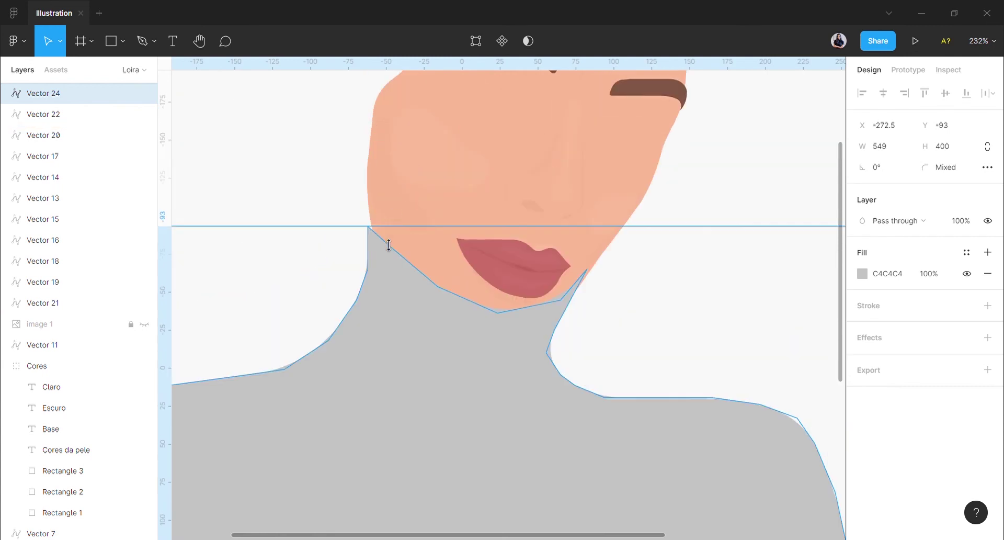
{"action": "double_click", "coordinate": [370, 237]}
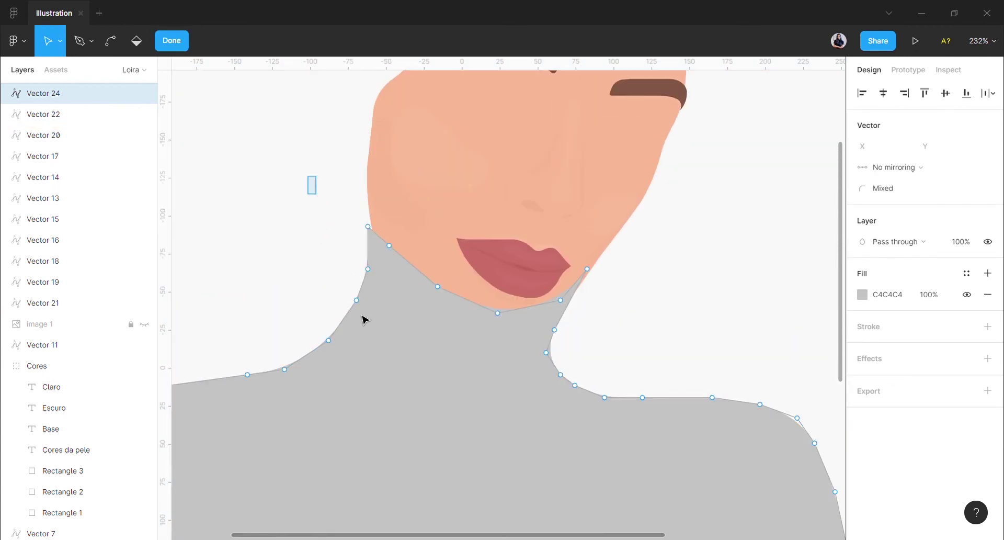
{"action": "left_click_drag", "start_coordinate": [308, 176], "coordinate": [397, 378]}
{"action": "left_click_drag", "start_coordinate": [360, 309], "coordinate": [365, 309]}
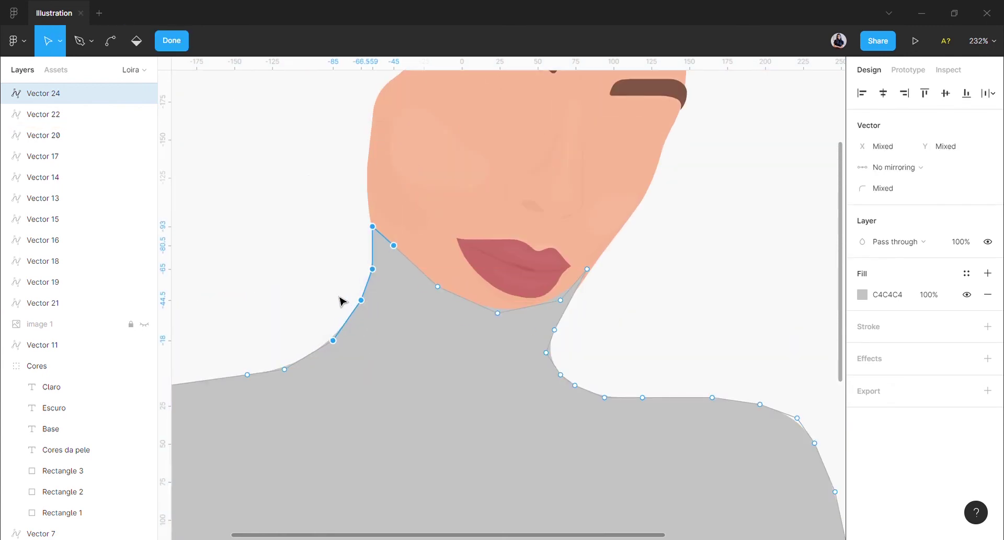
{"action": "left_click", "coordinate": [341, 299]}
{"action": "left_click", "coordinate": [455, 371]}
Step: Move the body shape beneath all face layers and fill it with the skin colour sampled from the forehead
{"action": "scroll", "coordinate": [455, 371], "scroll_direction": "down", "scroll_amount": 5}
{"action": "left_click_drag", "start_coordinate": [84, 93], "coordinate": [114, 536]}
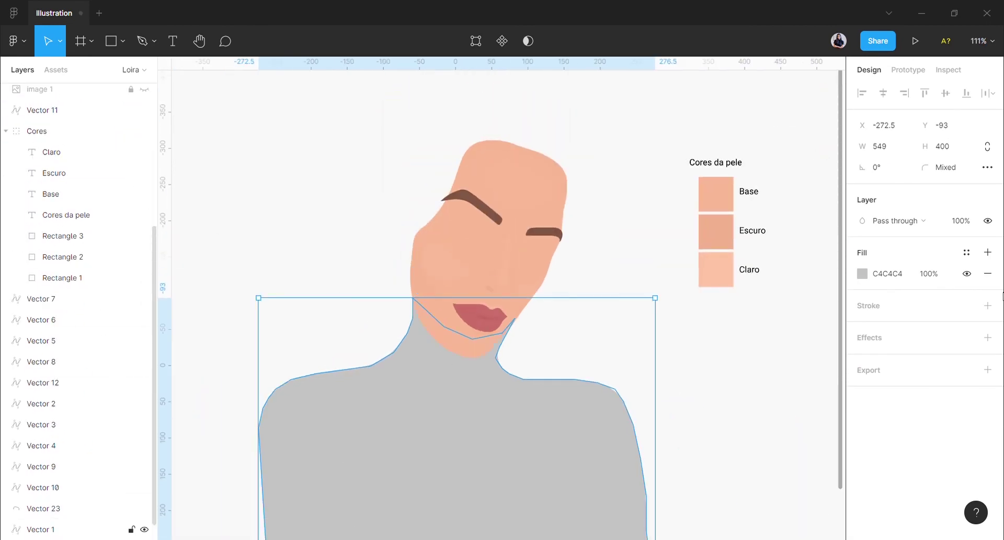
{"action": "left_click", "coordinate": [863, 274]}
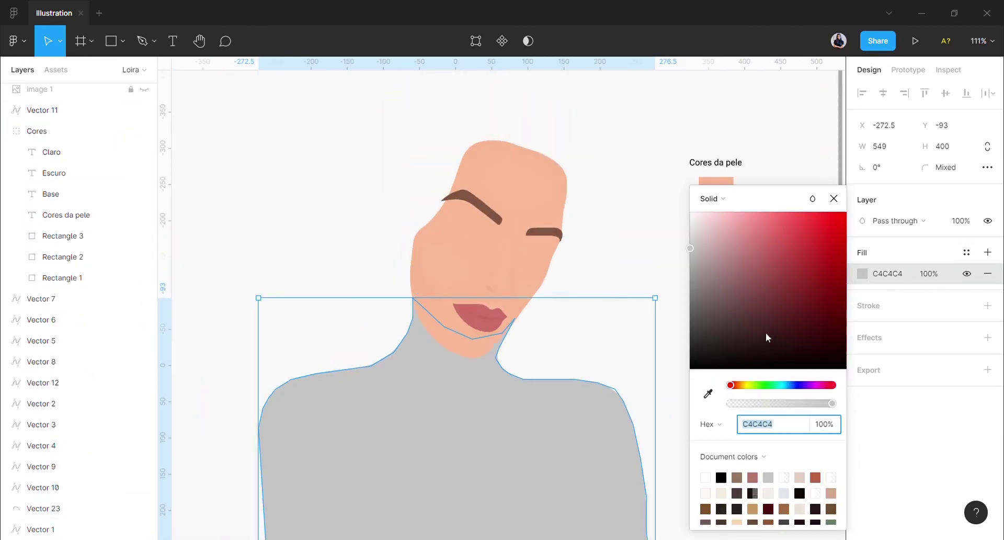
{"action": "left_click", "coordinate": [707, 392]}
{"action": "left_click", "coordinate": [516, 197]}
{"action": "left_click", "coordinate": [425, 190]}
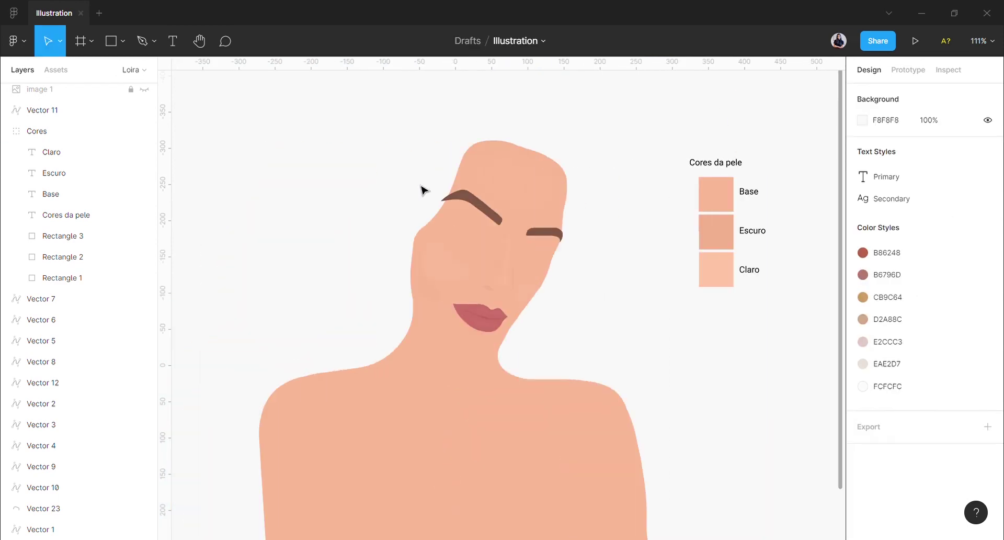
Step: Copy the lower jaw points of the face shape and paste them as a separate vector
{"action": "scroll", "coordinate": [424, 191], "scroll_direction": "up", "scroll_amount": 2}
{"action": "left_click", "coordinate": [549, 164]}
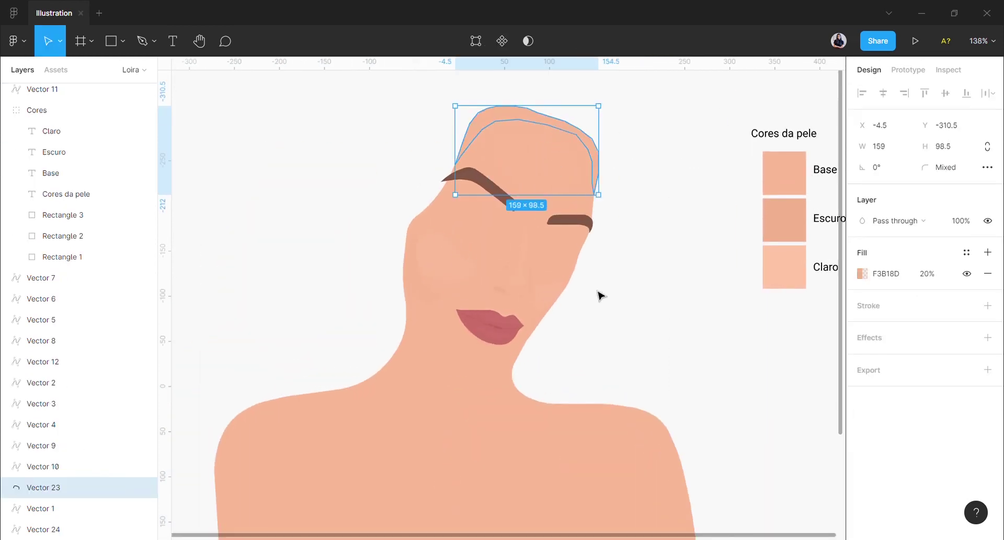
{"action": "scroll", "coordinate": [601, 314], "scroll_direction": "up", "scroll_amount": 1}
{"action": "double_click", "coordinate": [477, 382]}
{"action": "left_click_drag", "start_coordinate": [526, 419], "coordinate": [361, 288]}
{"action": "key", "text": "Escape"}
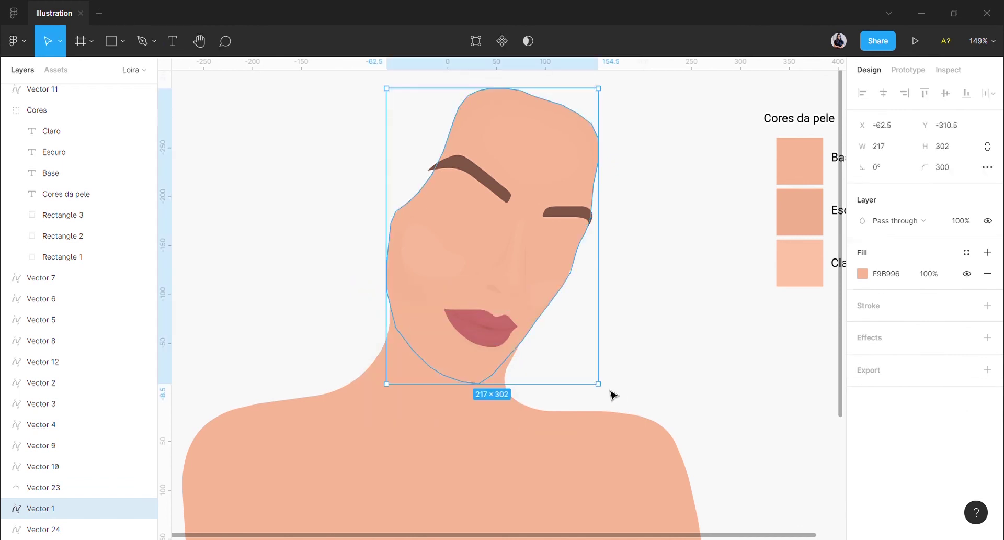
{"action": "left_click", "coordinate": [643, 400]}
{"action": "key", "text": "ctrl+v"}
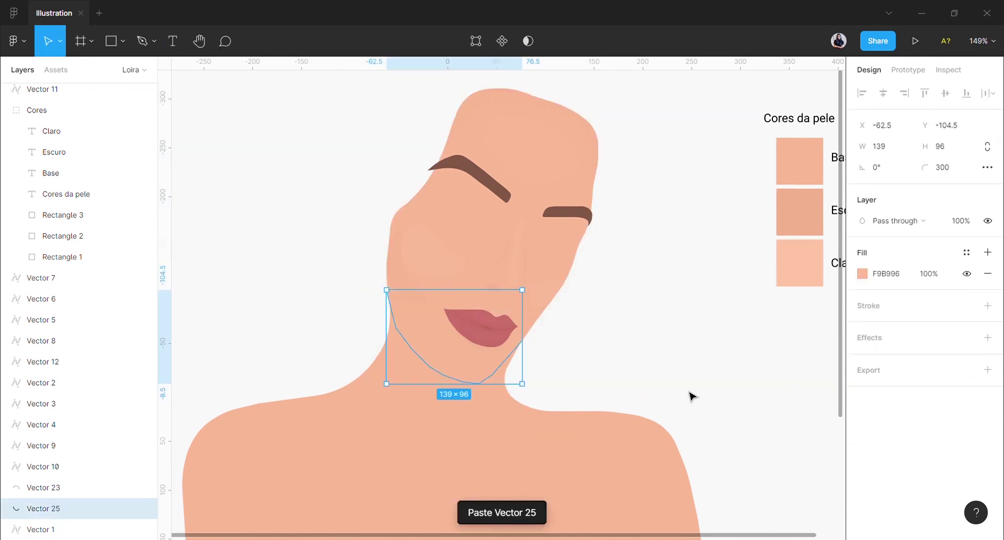
Step: Move the upper left end point of the pasted jaw curve down to about X -60, Y -90.5 at the neck
{"action": "key", "text": "Return"}
{"action": "scroll", "coordinate": [390, 284], "scroll_direction": "up", "scroll_amount": 5}
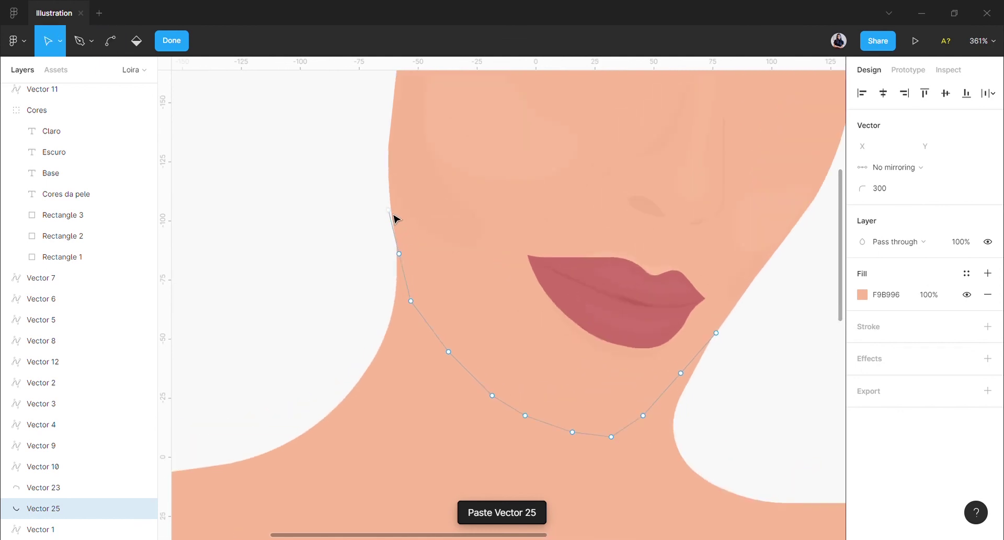
{"action": "left_click", "coordinate": [389, 210]}
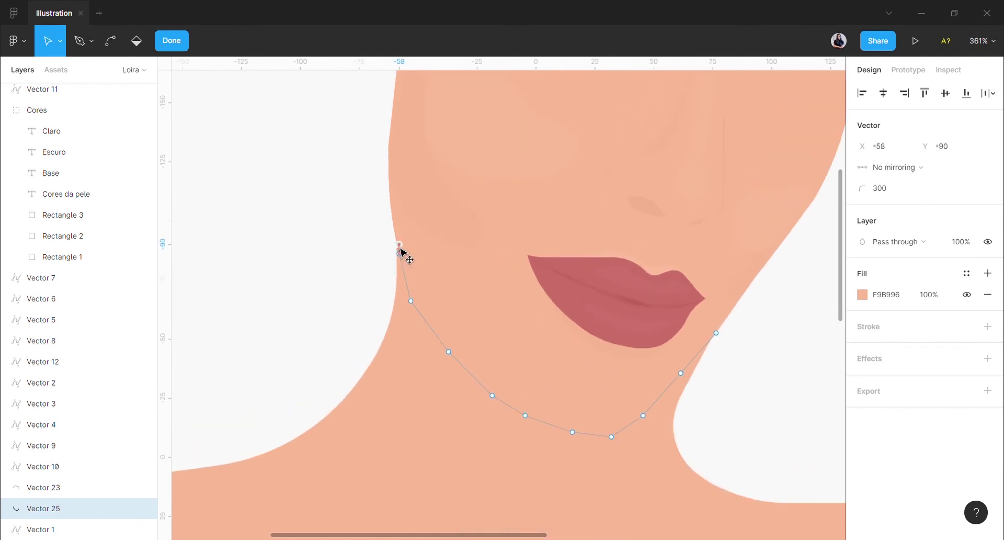
Step: Trace the chin shadow's lower edge down the left neck side, across the neck and up to the jaw curve's right end
{"action": "key", "text": "p"}
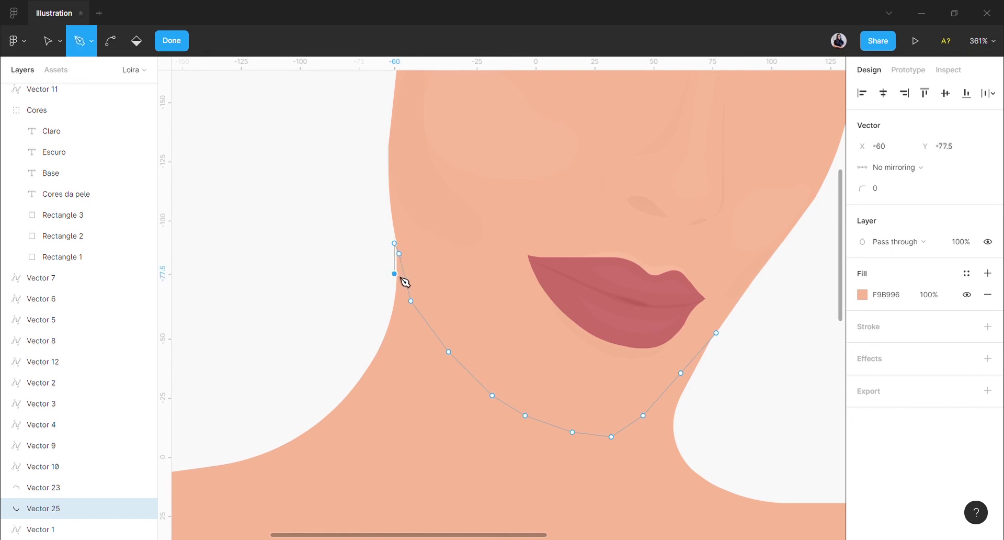
{"action": "left_click", "coordinate": [394, 356]}
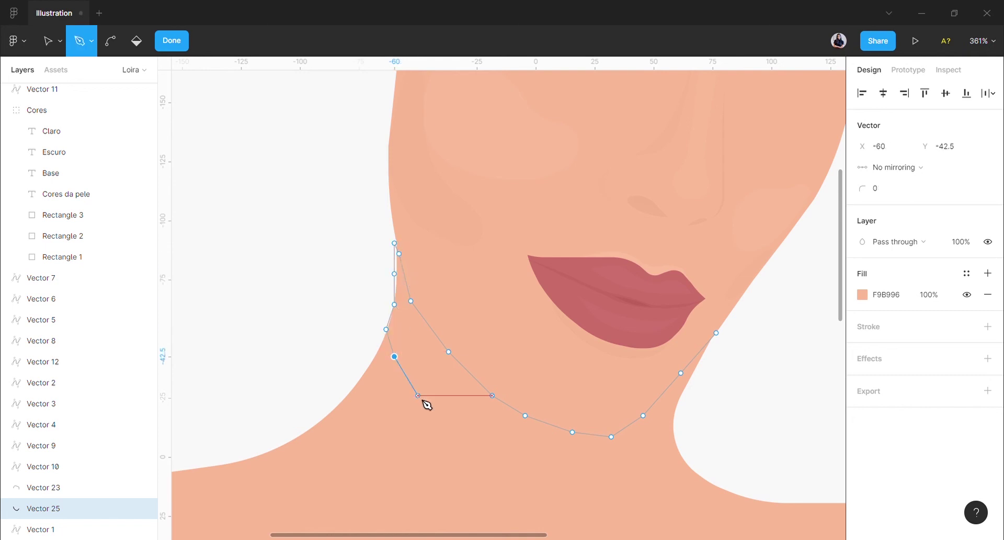
{"action": "left_click", "coordinate": [418, 395]}
{"action": "left_click", "coordinate": [451, 438]}
{"action": "key", "text": "ctrl+z"}
{"action": "key", "text": "ctrl+z"}
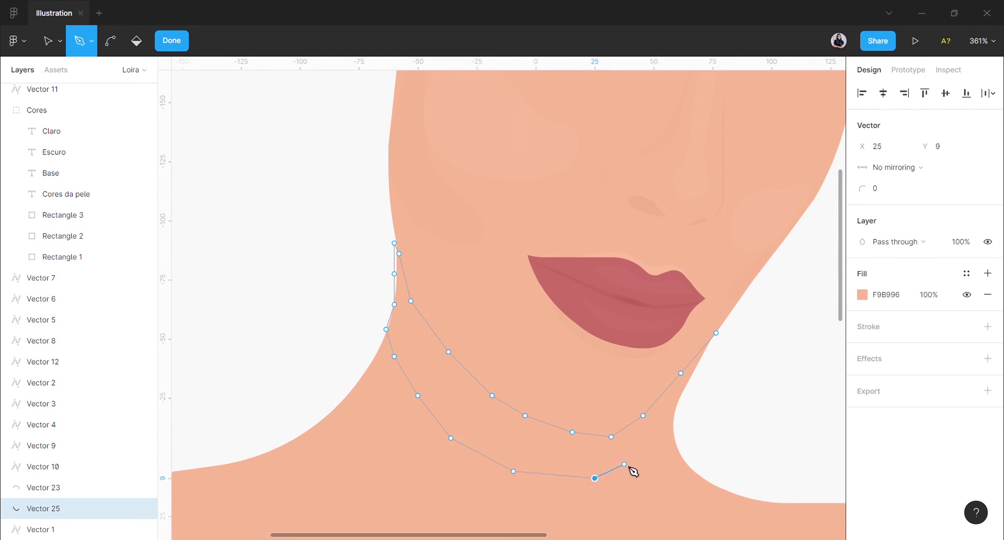
{"action": "left_click", "coordinate": [625, 464]}
{"action": "left_click", "coordinate": [659, 438]}
{"action": "left_click", "coordinate": [675, 407]}
{"action": "left_click", "coordinate": [716, 333]}
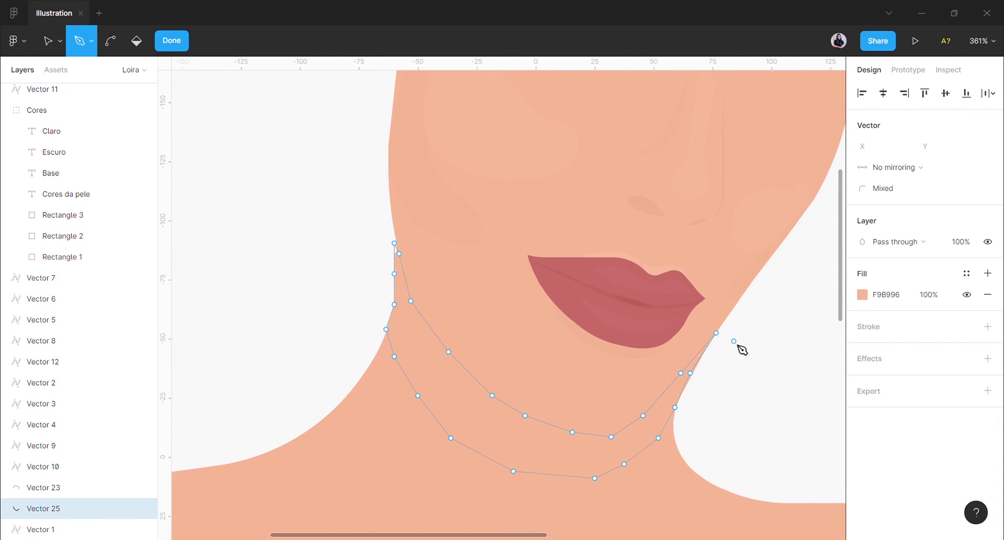
Step: Set a corner radius of 300 on all chin shadow points and 0 on the four points at the neck's edges
{"action": "scroll", "coordinate": [827, 350], "scroll_direction": "down", "scroll_amount": 3}
{"action": "key", "text": "ctrl+a"}
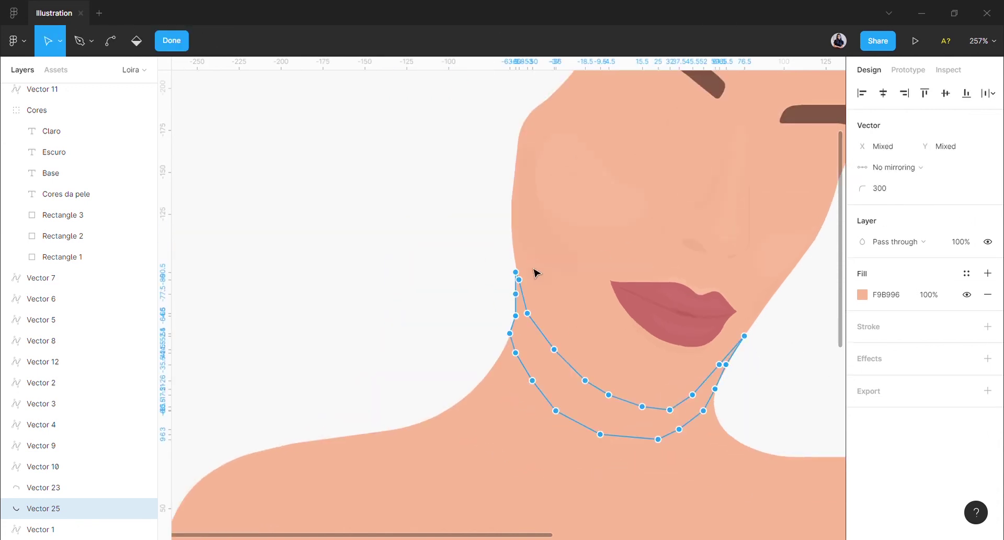
{"action": "left_click_drag", "start_coordinate": [505, 244], "coordinate": [531, 275]}
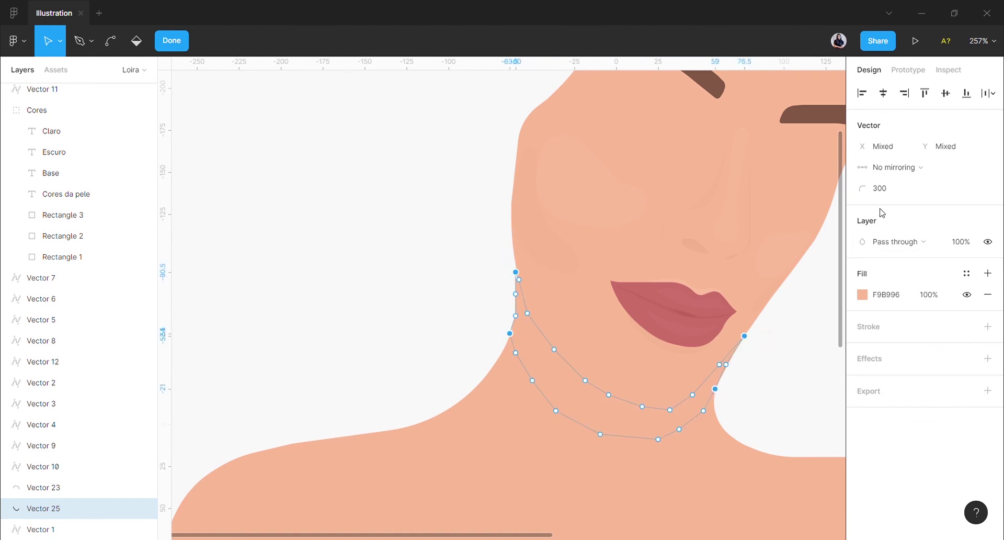
{"action": "scroll", "coordinate": [774, 282], "scroll_direction": "down", "scroll_amount": 5}
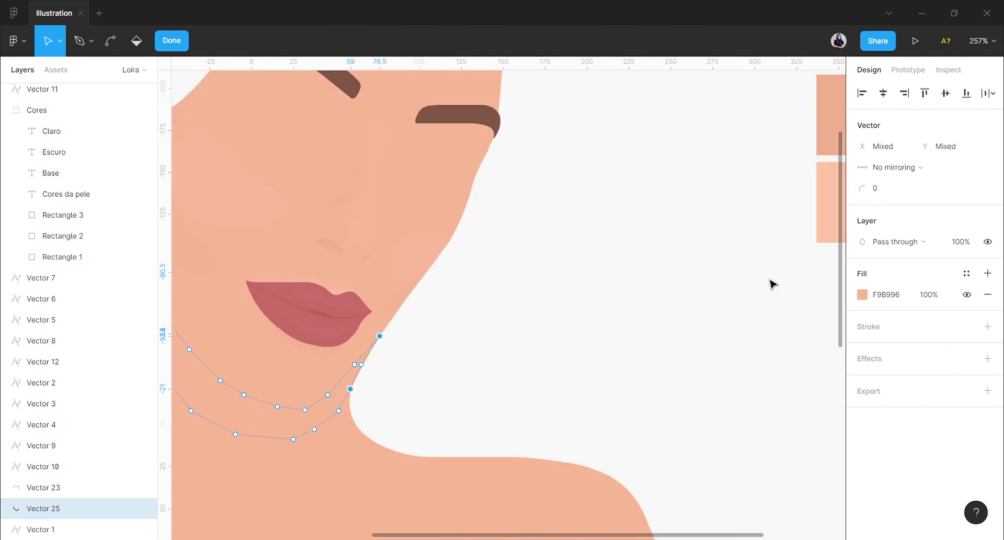
Step: Fill the chin shadow with the darker skin colour F3B18D sampled from the artwork
{"action": "left_click", "coordinate": [862, 294]}
{"action": "left_click", "coordinate": [708, 394]}
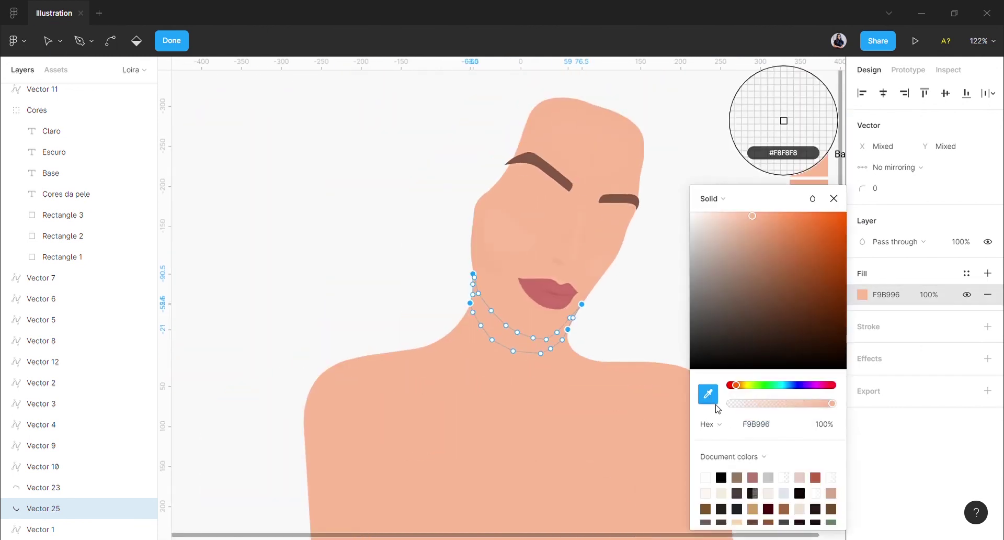
{"action": "scroll", "coordinate": [555, 277], "scroll_direction": "right", "scroll_amount": 3}
{"action": "left_click", "coordinate": [490, 302]}
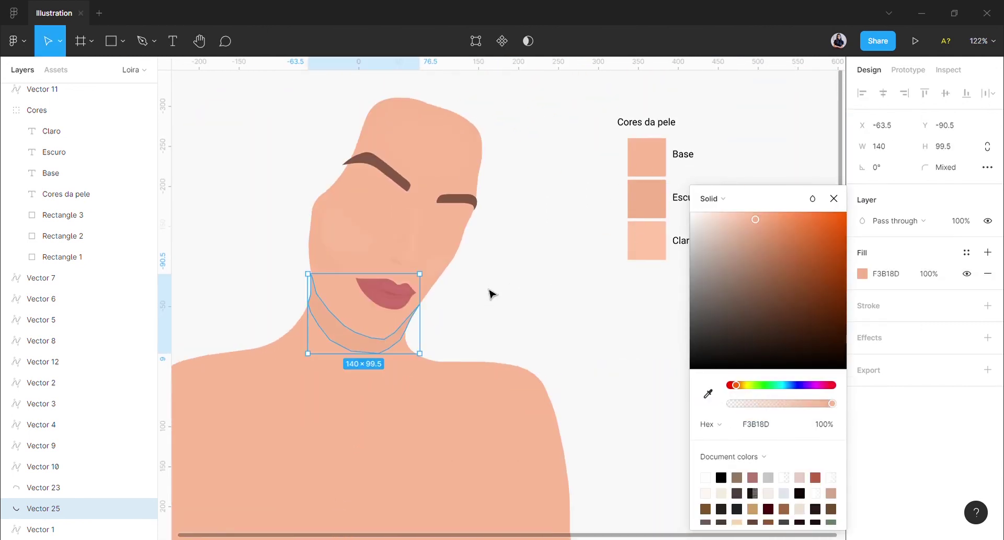
{"action": "left_click", "coordinate": [490, 291]}
Step: Try a fill opacity of 40% on the chin shadow and view the illustration at 100% zoom
{"action": "scroll", "coordinate": [332, 345], "scroll_direction": "up", "scroll_amount": 3}
{"action": "left_click", "coordinate": [401, 342]}
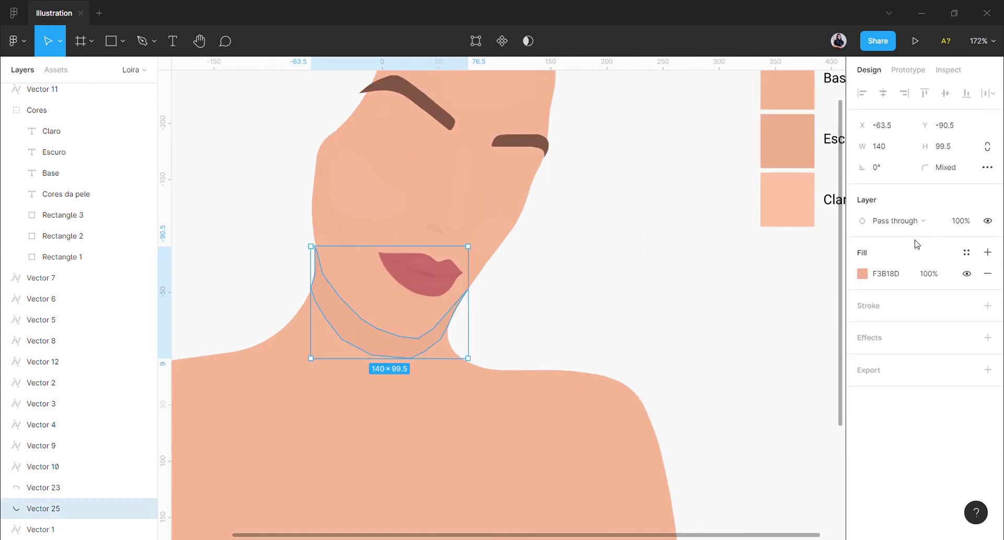
{"action": "left_click", "coordinate": [930, 278]}
{"action": "left_click", "coordinate": [929, 278]}
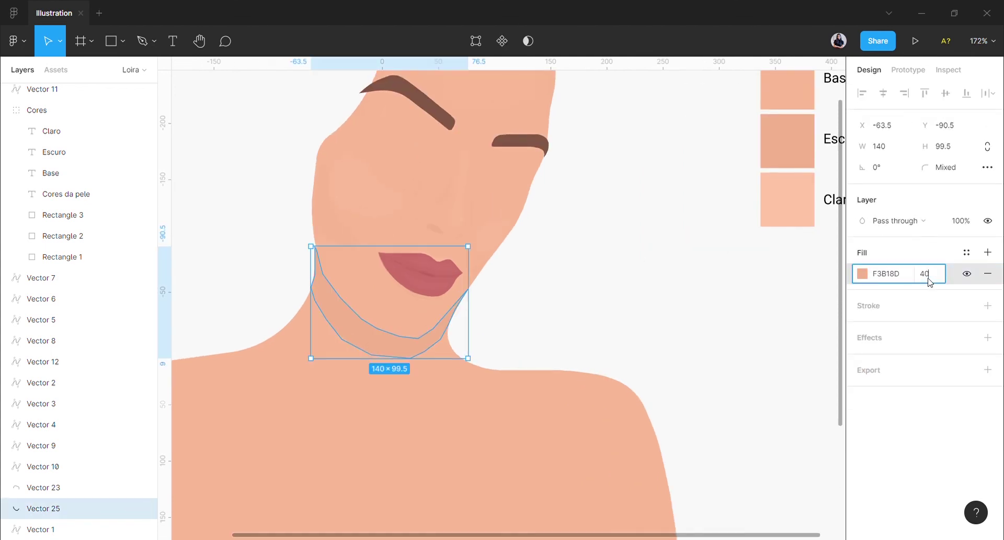
{"action": "key", "text": "Return"}
{"action": "left_click", "coordinate": [620, 332]}
{"action": "key", "text": "shift+0"}
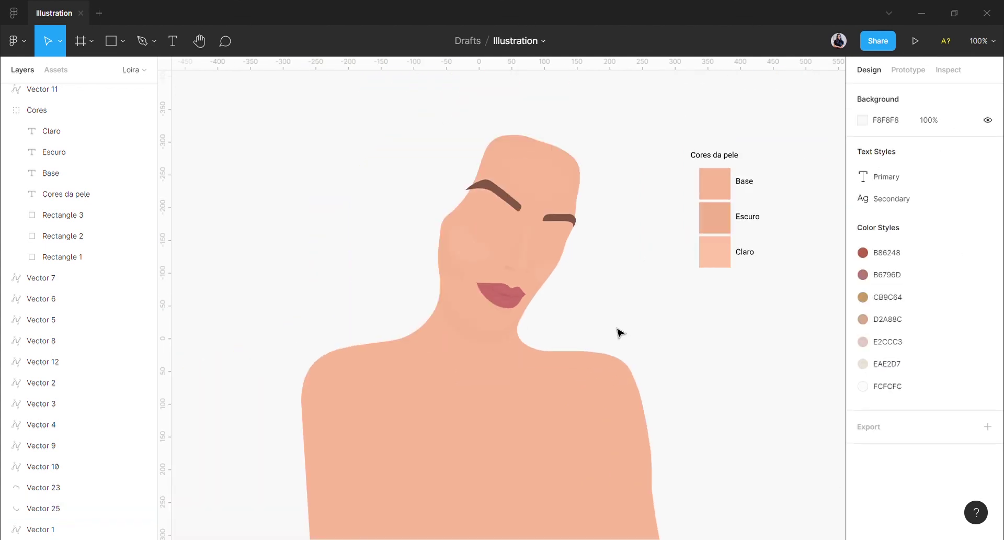
Step: Set the chin shadow's fill opacity to 60%
{"action": "left_click", "coordinate": [47, 508]}
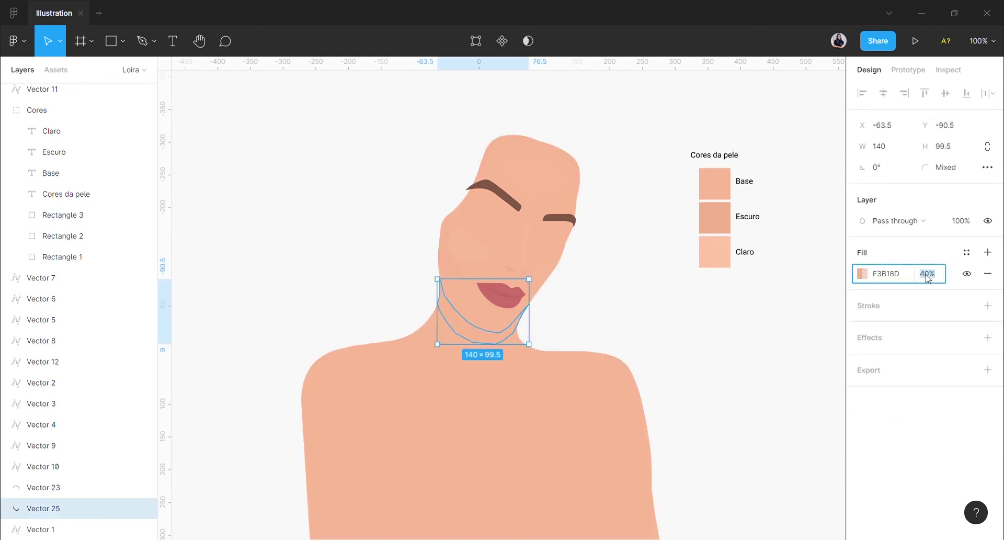
{"action": "left_click", "coordinate": [703, 422]}
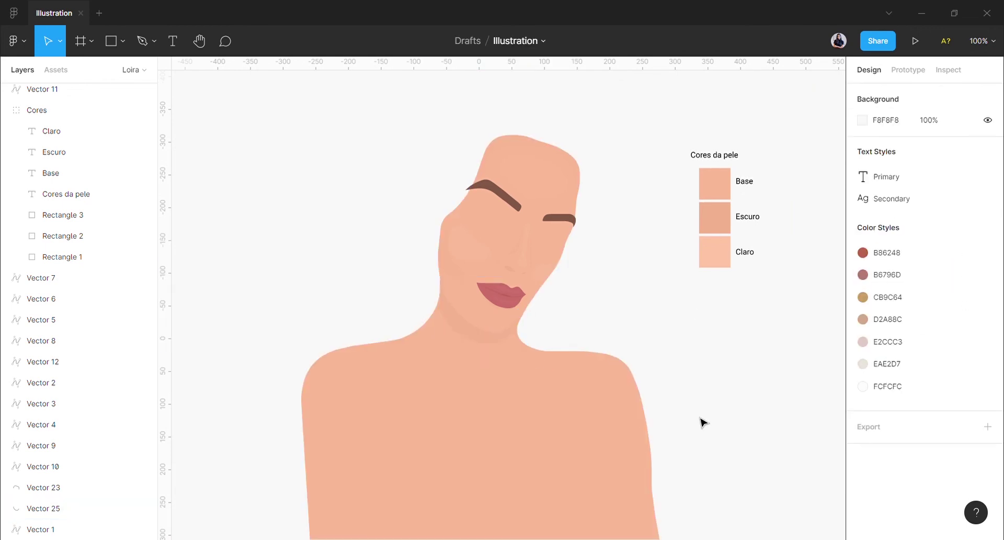
Step: Show the reference image again and select the chin shadow to compare its outline with the photo
{"action": "scroll", "coordinate": [52, 288], "scroll_direction": "up", "scroll_amount": 5}
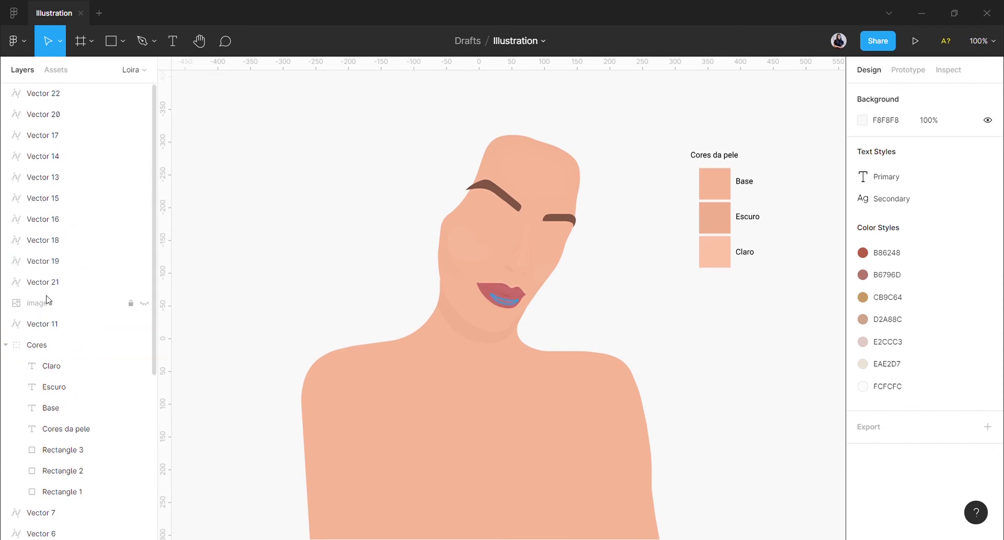
{"action": "left_click", "coordinate": [143, 305]}
{"action": "left_click", "coordinate": [471, 340]}
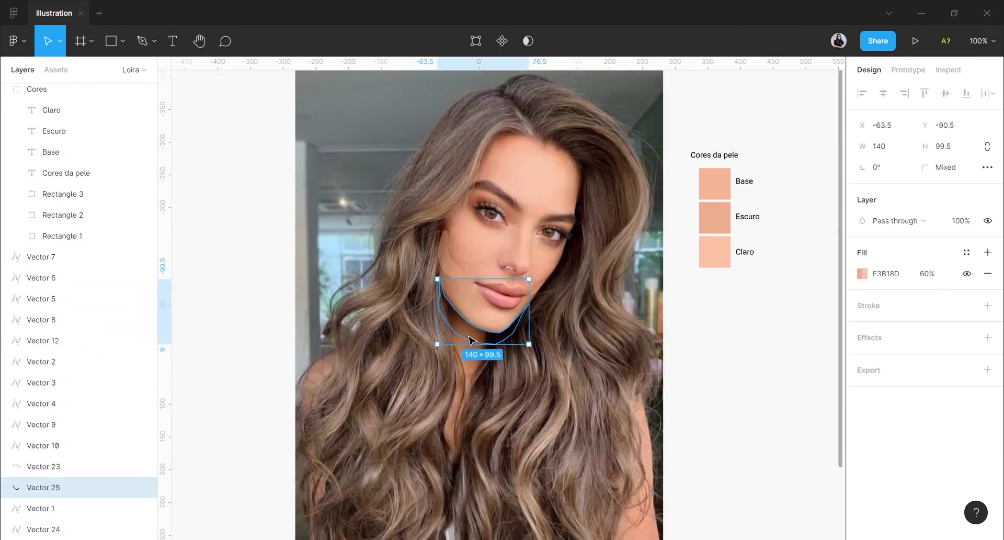
{"action": "scroll", "coordinate": [471, 341], "scroll_direction": "up", "scroll_amount": 5}
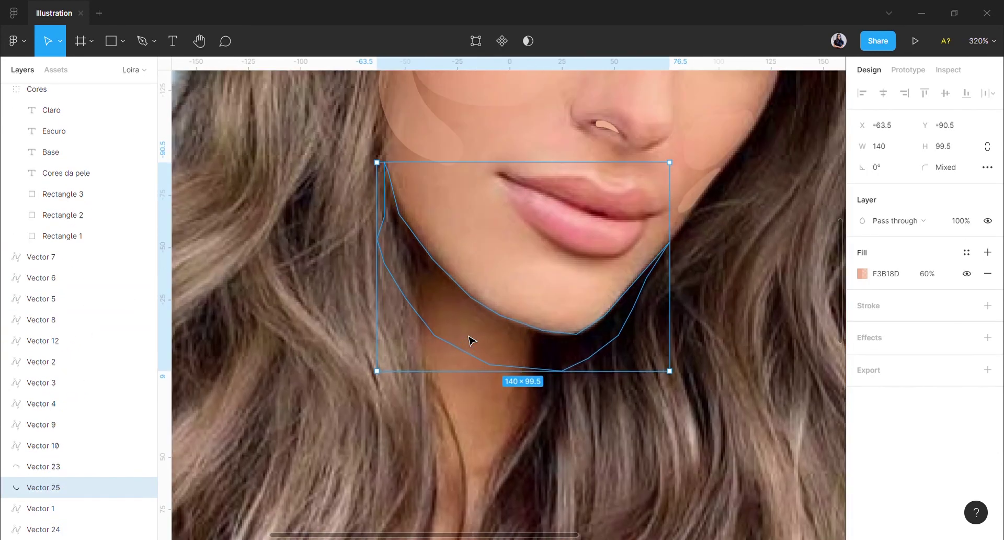
{"action": "scroll", "coordinate": [470, 340], "scroll_direction": "down", "scroll_amount": 3}
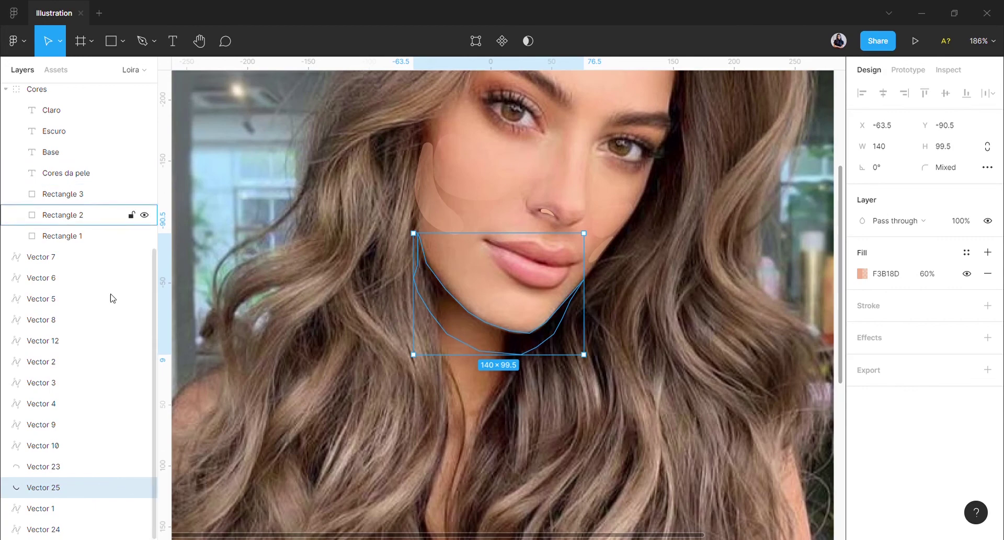
Step: Hide the reference image to view the chin shadow against the illustrated face and neck
{"action": "scroll", "coordinate": [141, 157], "scroll_direction": "up", "scroll_amount": 5}
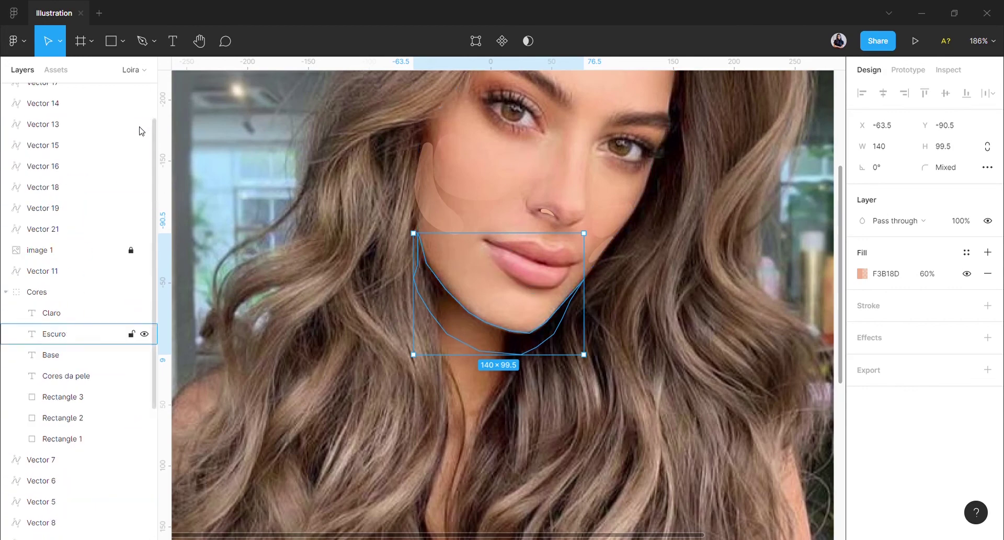
{"action": "left_click", "coordinate": [141, 302]}
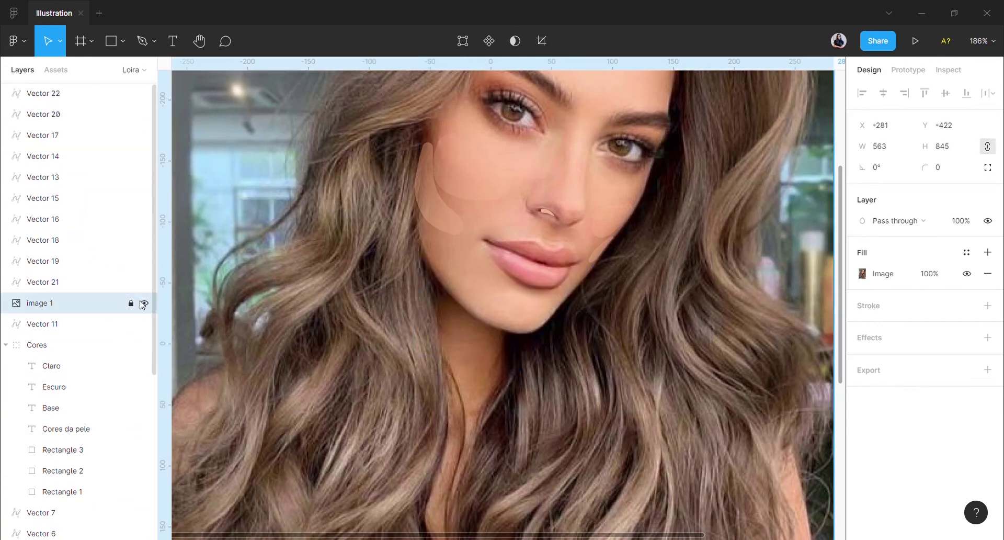
{"action": "left_click", "coordinate": [143, 303]}
{"action": "left_click", "coordinate": [269, 229]}
{"action": "scroll", "coordinate": [446, 265], "scroll_direction": "up", "scroll_amount": 6}
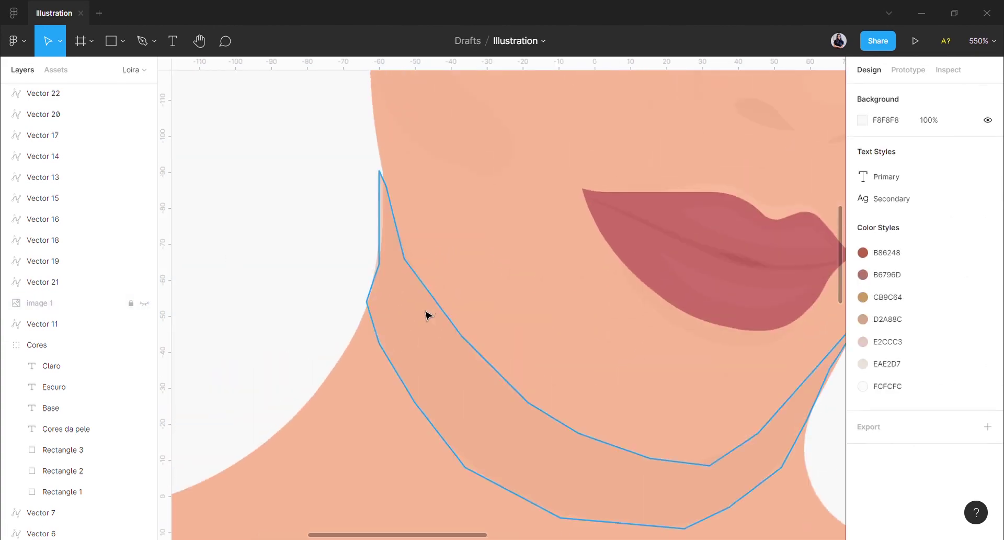
Step: Reshape the chin shadow's jaw-side end to follow the face and neck edge, moving outer points to X -58, Y -77.5 and X -63.5, Y -52
{"action": "double_click", "coordinate": [427, 313]}
{"action": "left_click_drag", "start_coordinate": [383, 173], "coordinate": [381, 161]}
{"action": "left_click_drag", "start_coordinate": [508, 370], "coordinate": [410, 187]}
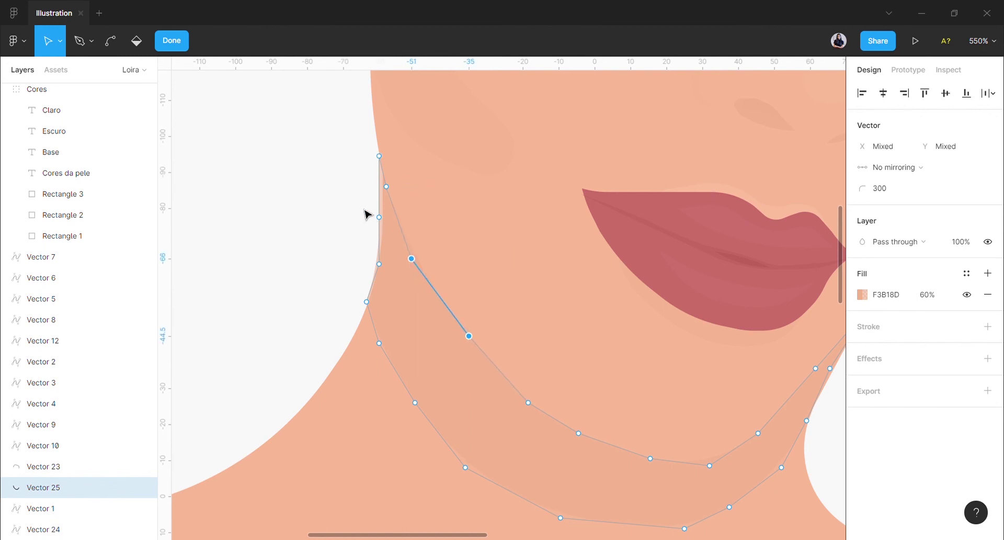
{"action": "left_click_drag", "start_coordinate": [360, 206], "coordinate": [385, 226]}
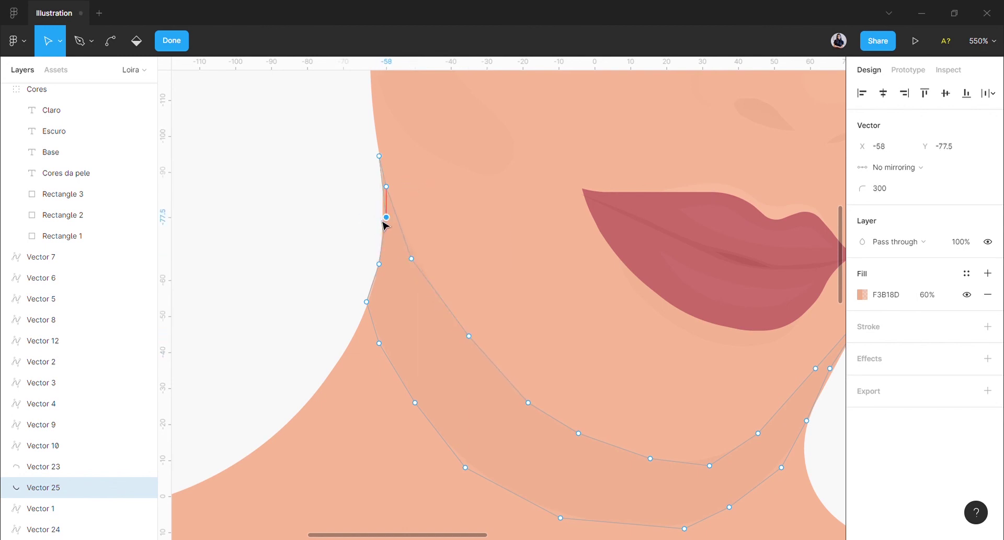
{"action": "left_click", "coordinate": [370, 306]}
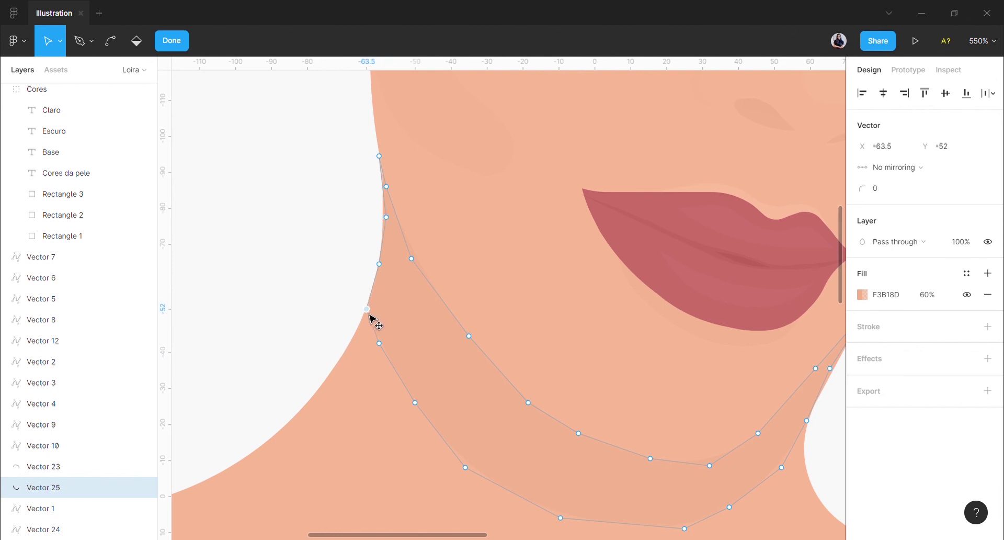
{"action": "scroll", "coordinate": [269, 321], "scroll_direction": "down", "scroll_amount": 5}
{"action": "key", "text": "Escape"}
{"action": "key", "text": "Escape"}
{"action": "scroll", "coordinate": [269, 321], "scroll_direction": "down", "scroll_amount": 6}
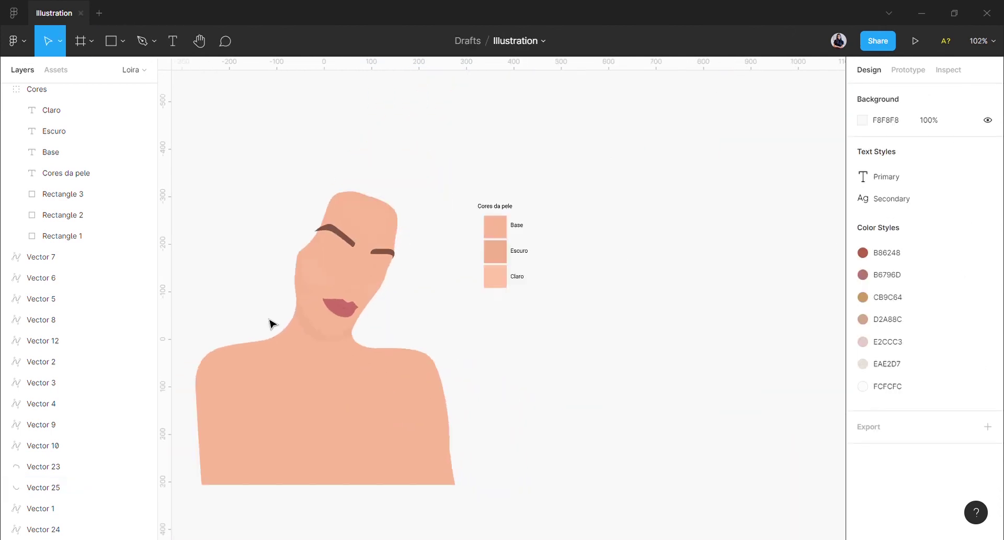
Step: Show the reference image again and place its layer at the top of the layer stack, ready for tracing the eye
{"action": "scroll", "coordinate": [271, 319], "scroll_direction": "up", "scroll_amount": 4}
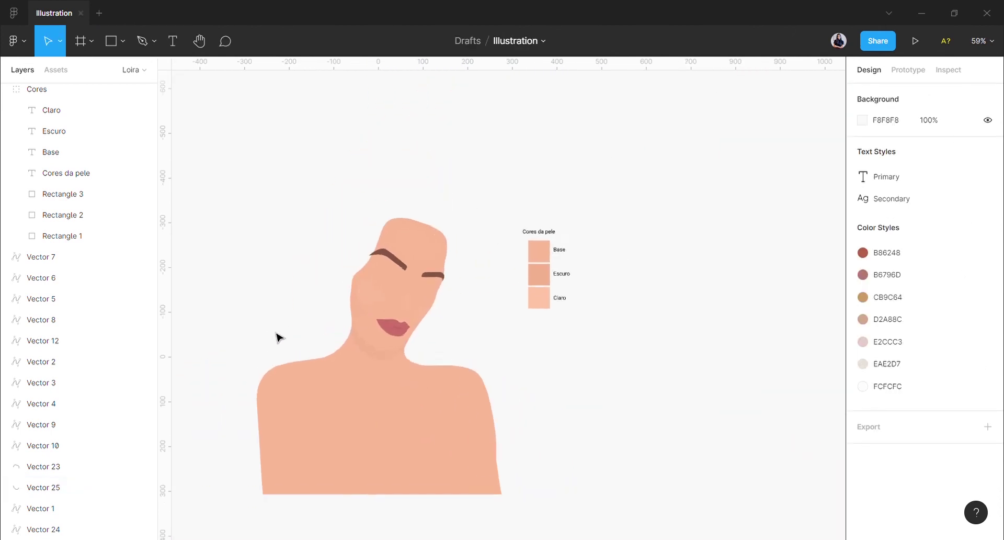
{"action": "scroll", "coordinate": [325, 356], "scroll_direction": "up", "scroll_amount": 6}
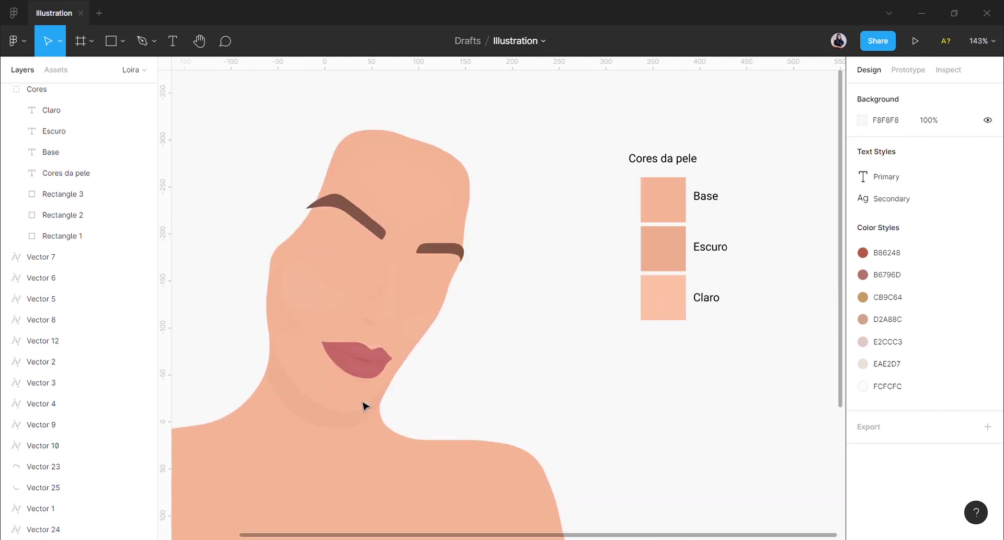
{"action": "scroll", "coordinate": [271, 409], "scroll_direction": "left", "scroll_amount": 5}
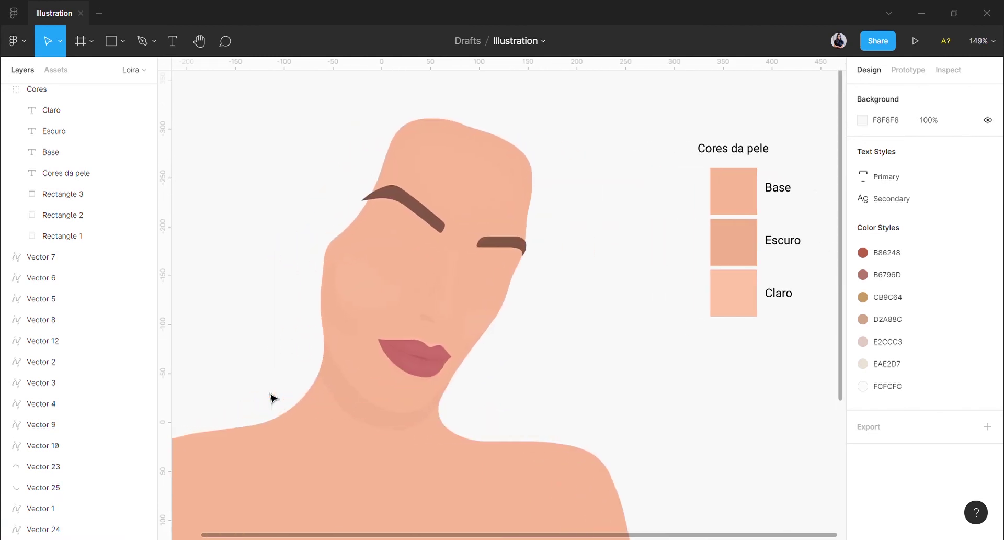
{"action": "scroll", "coordinate": [99, 128], "scroll_direction": "up", "scroll_amount": 5}
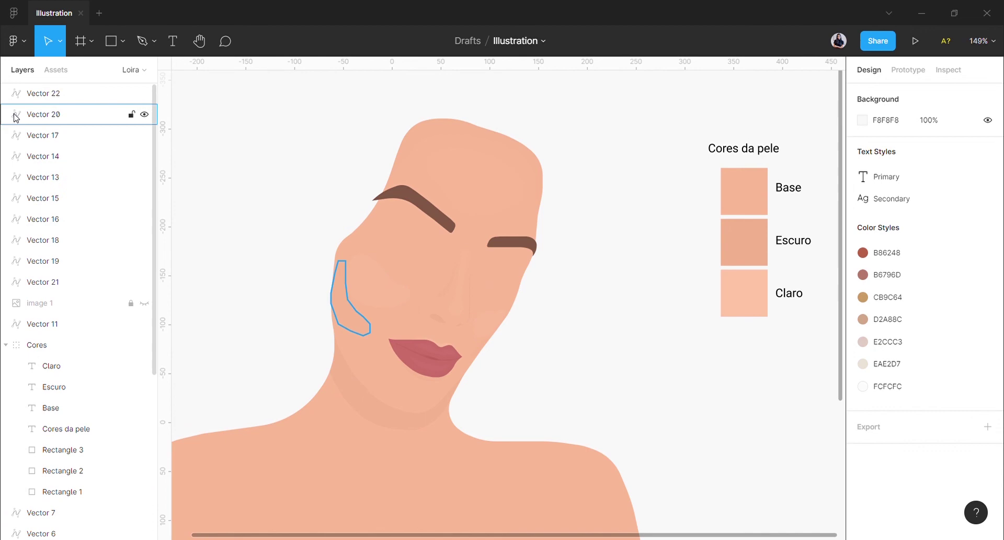
{"action": "left_click", "coordinate": [144, 303]}
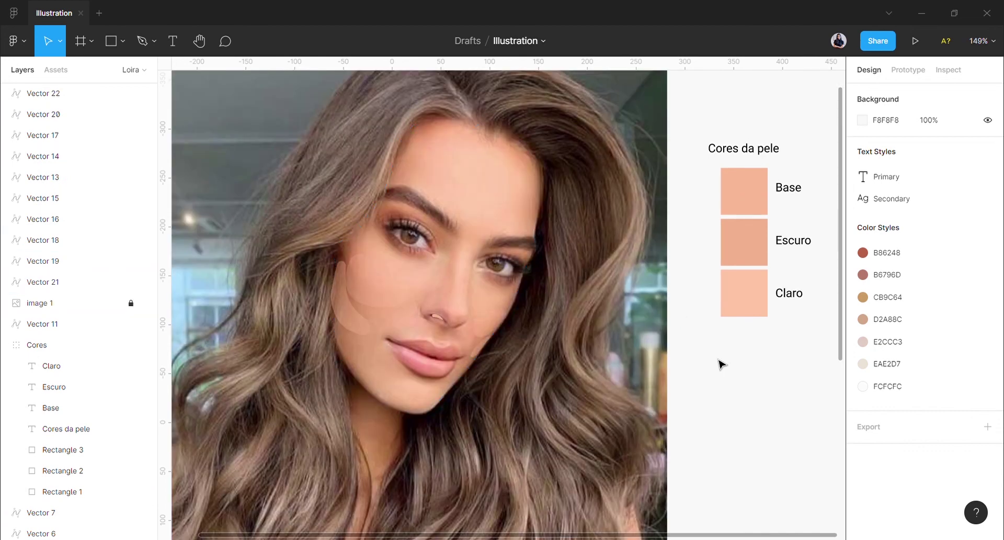
{"action": "scroll", "coordinate": [623, 363], "scroll_direction": "left", "scroll_amount": 3}
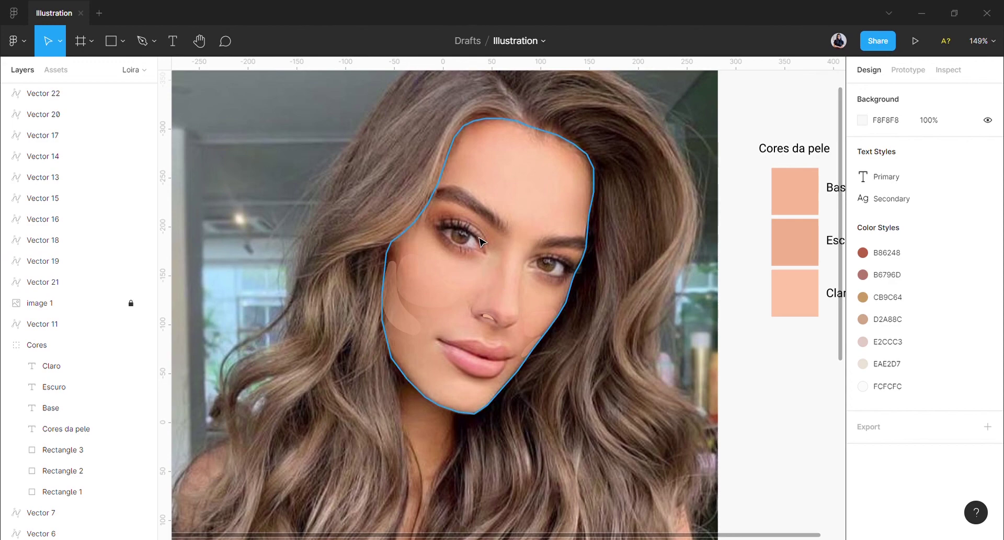
{"action": "scroll", "coordinate": [481, 241], "scroll_direction": "up", "scroll_amount": 6}
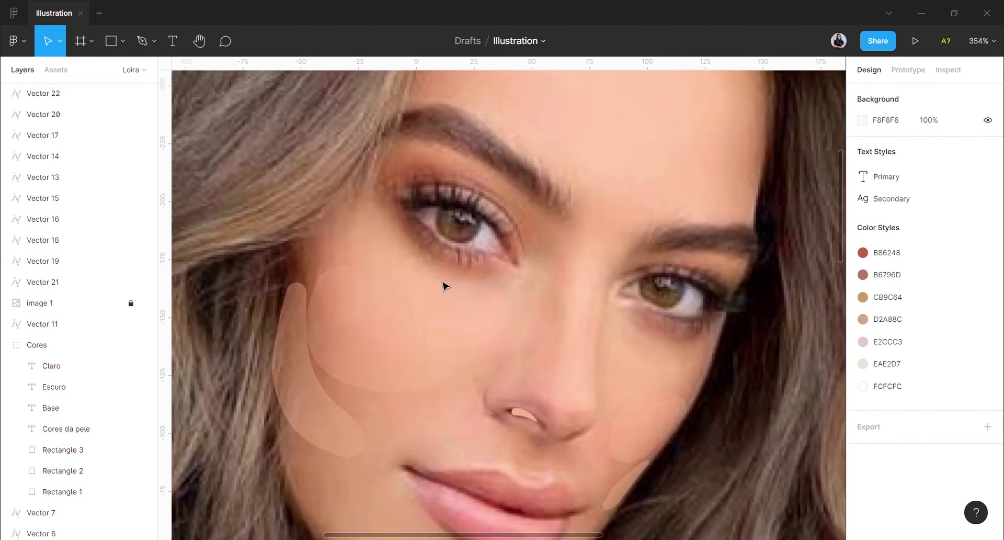
{"action": "scroll", "coordinate": [444, 285], "scroll_direction": "up", "scroll_amount": 3}
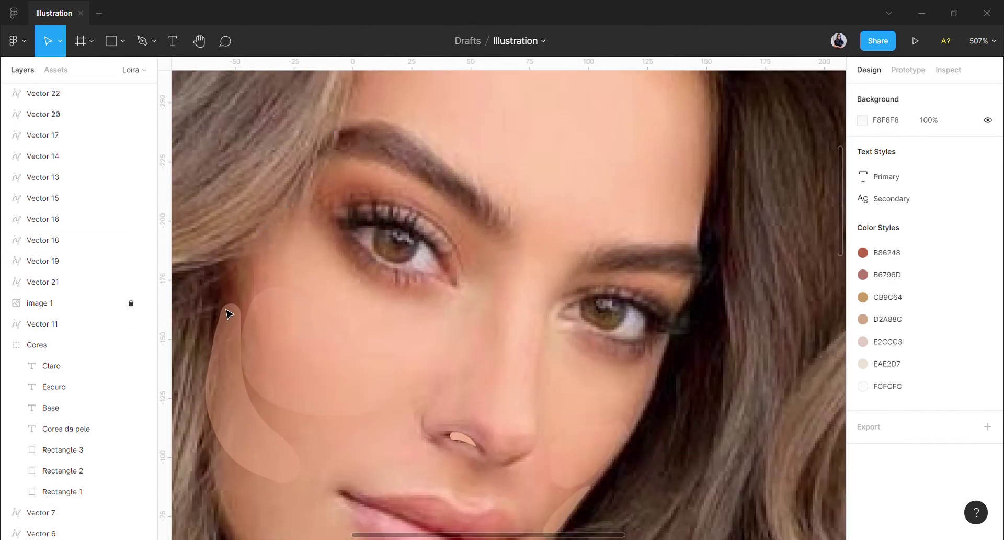
{"action": "left_click_drag", "start_coordinate": [35, 300], "coordinate": [85, 79]}
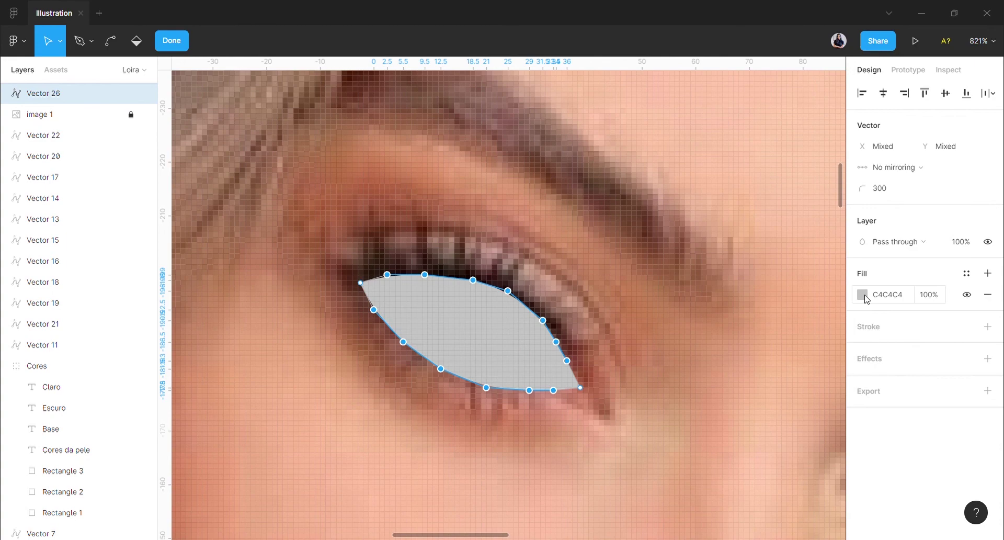
Step: Open the fill colour of the eye-white shape and finish tracing the dark upper lash line along the eyelid
{"action": "left_click", "coordinate": [863, 294]}
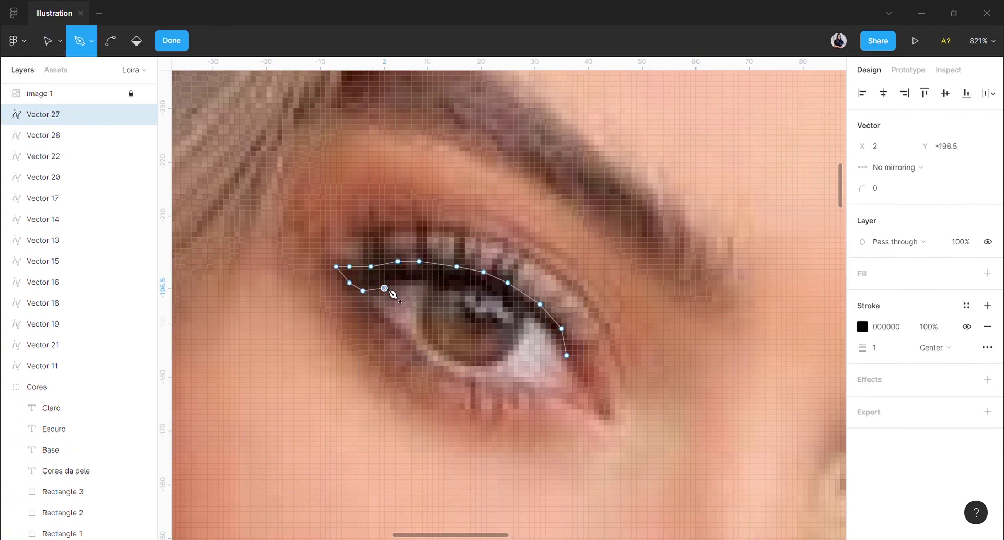
{"action": "key", "text": "Escape"}
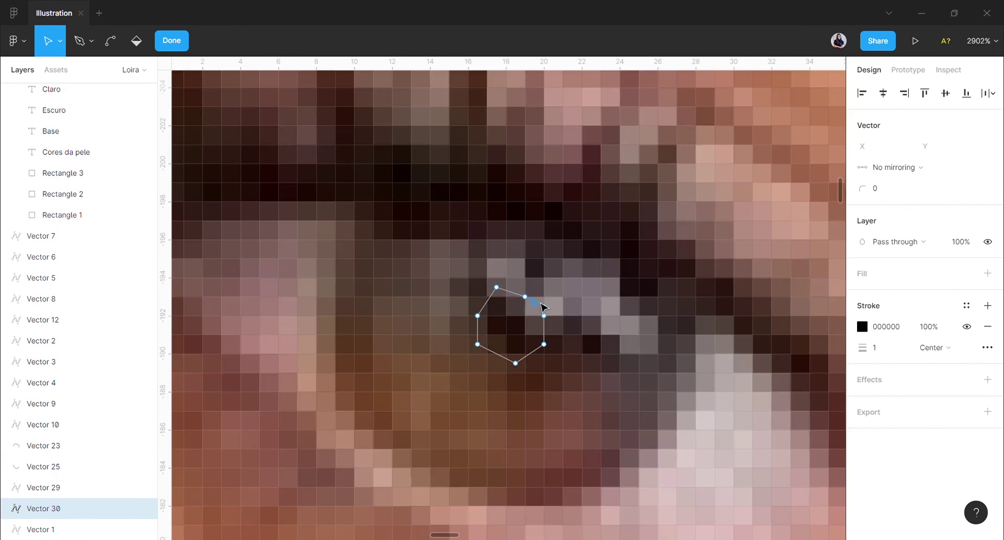
Step: Round the traced pupil outline with a corner radius of 300
{"action": "left_click", "coordinate": [884, 188]}
{"action": "type", "text": "300"}
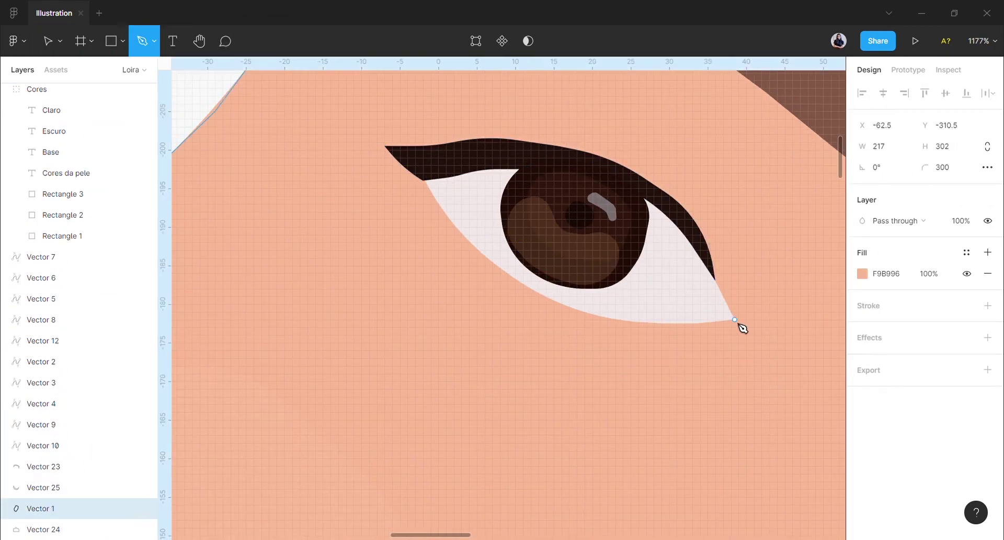
{"action": "key", "text": "Return"}
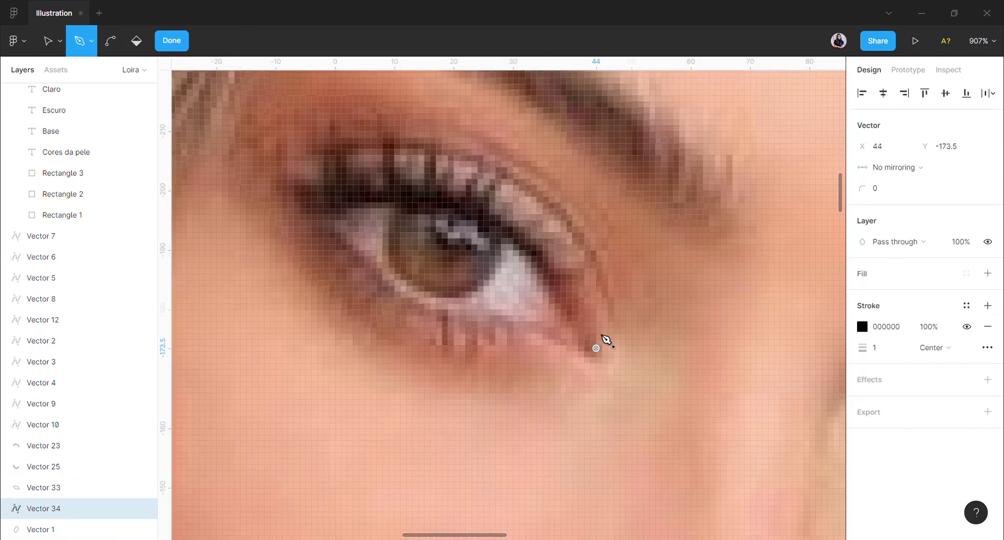